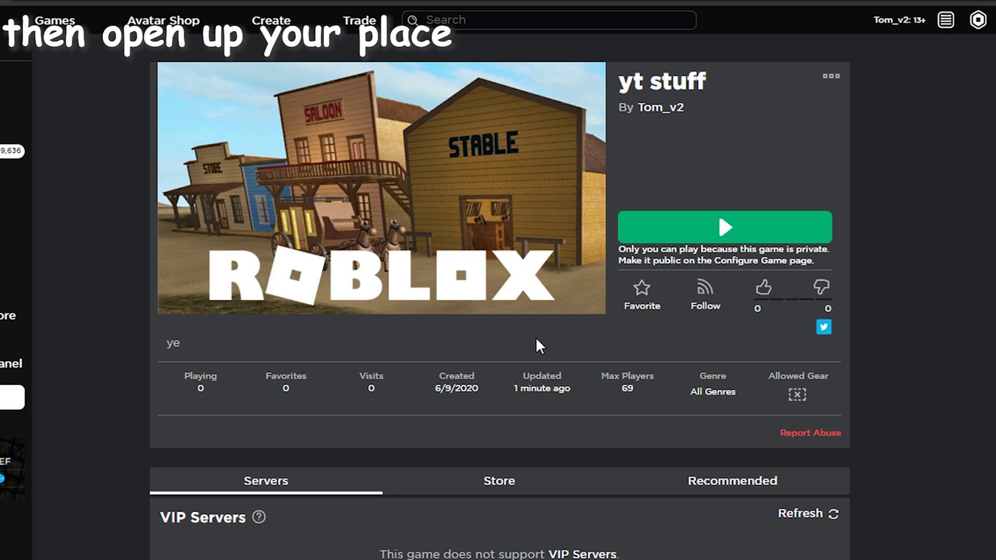
Open the yt stuff place for editing in Roblox Studio from its game page.
click(829, 77)
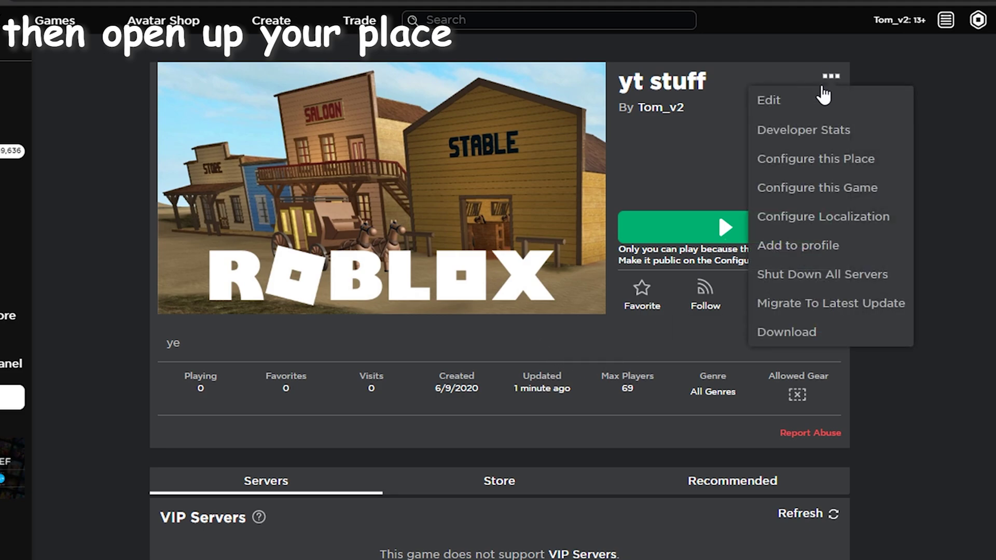
click(824, 95)
click(547, 109)
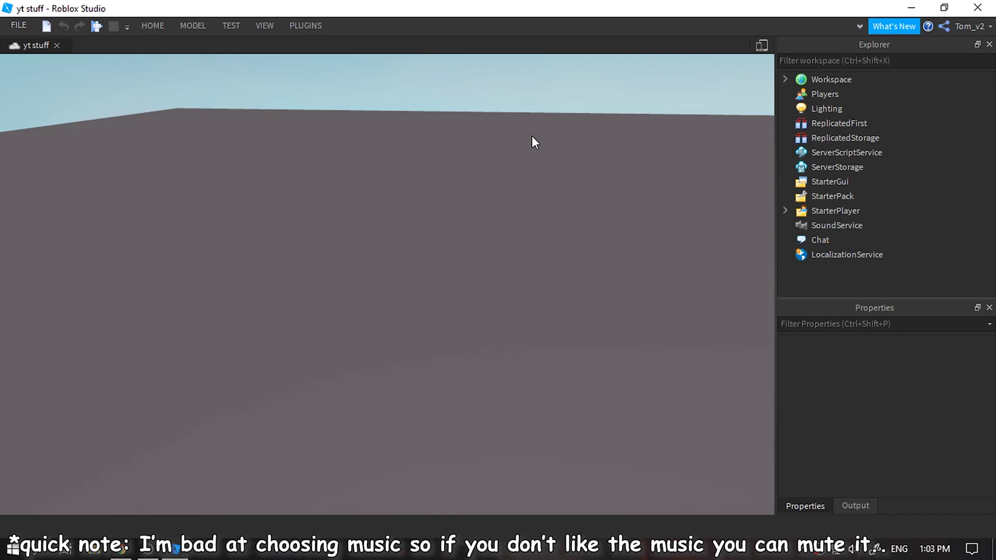
Insert the Updated Tycoon kit from My Models in the Toolbox into the workspace.
click(262, 24)
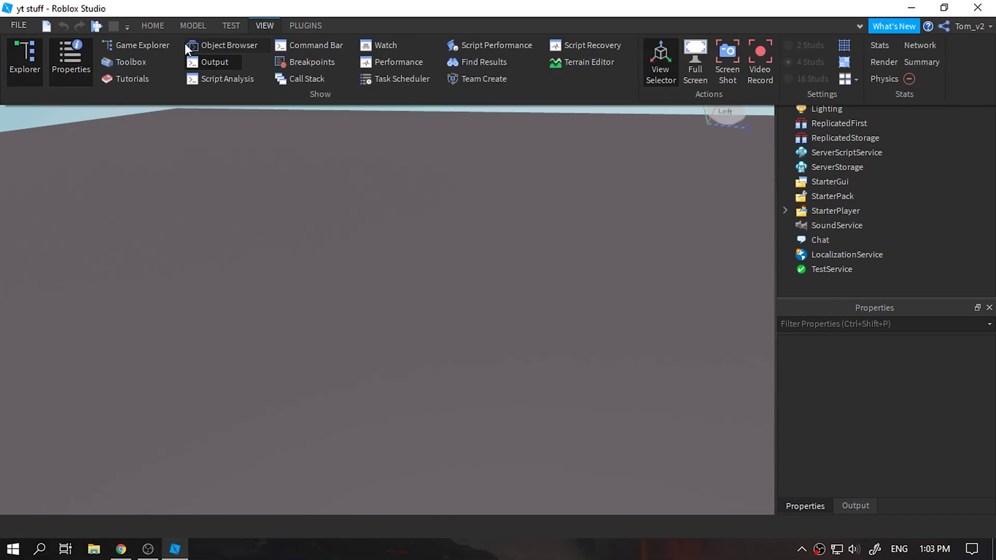
click(136, 63)
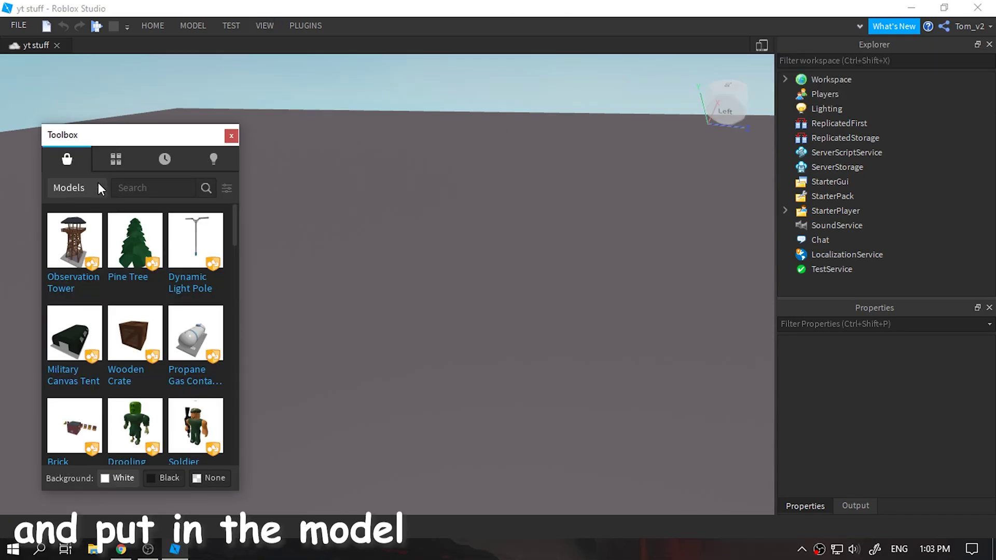
click(96, 162)
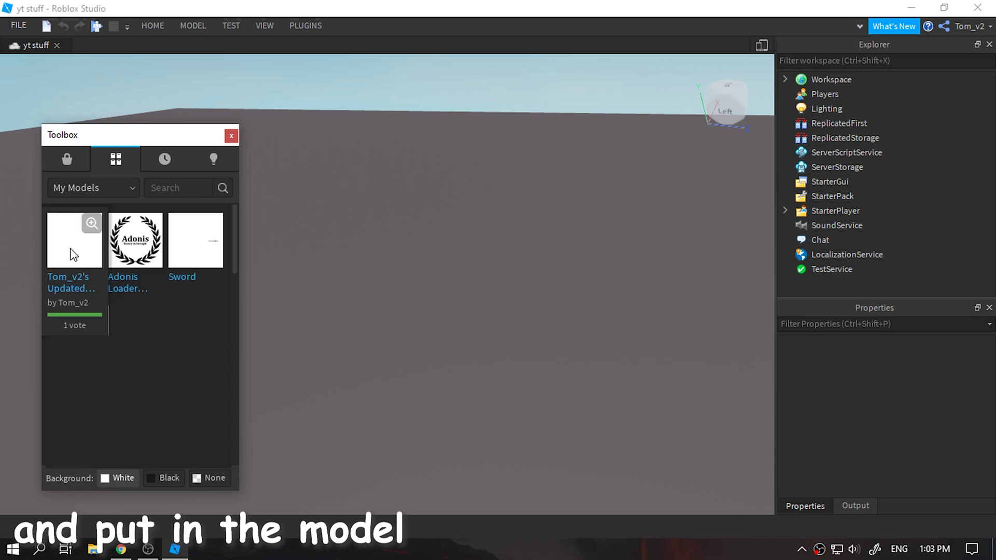
click(73, 255)
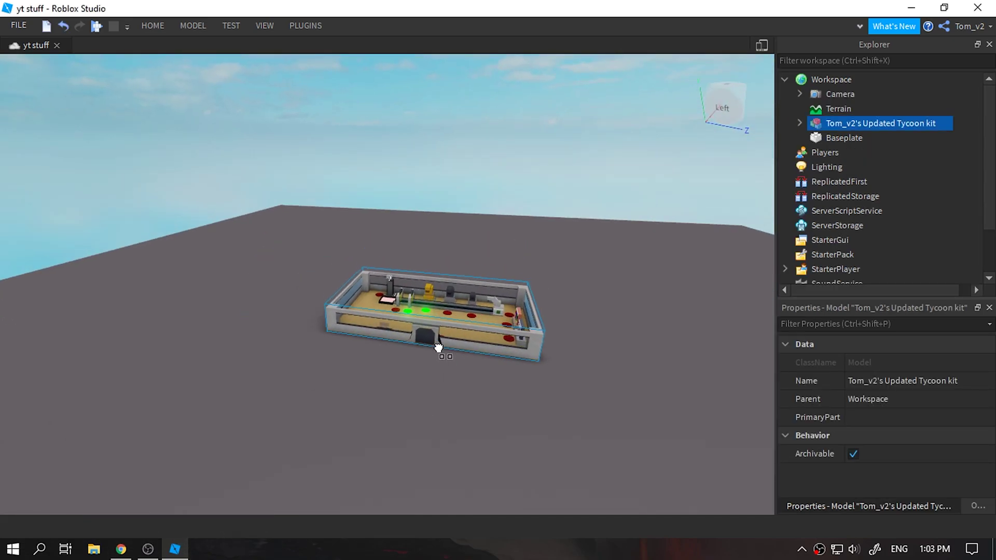
Select the GamePass value belonging to the tycoon kit's VIP Dropper - [100R$] button.
right_drag(437, 347, 438, 347)
scroll(439, 346, down, 2)
right_drag(503, 334, 503, 335)
drag(451, 335, 450, 322)
right_drag(469, 327, 469, 327)
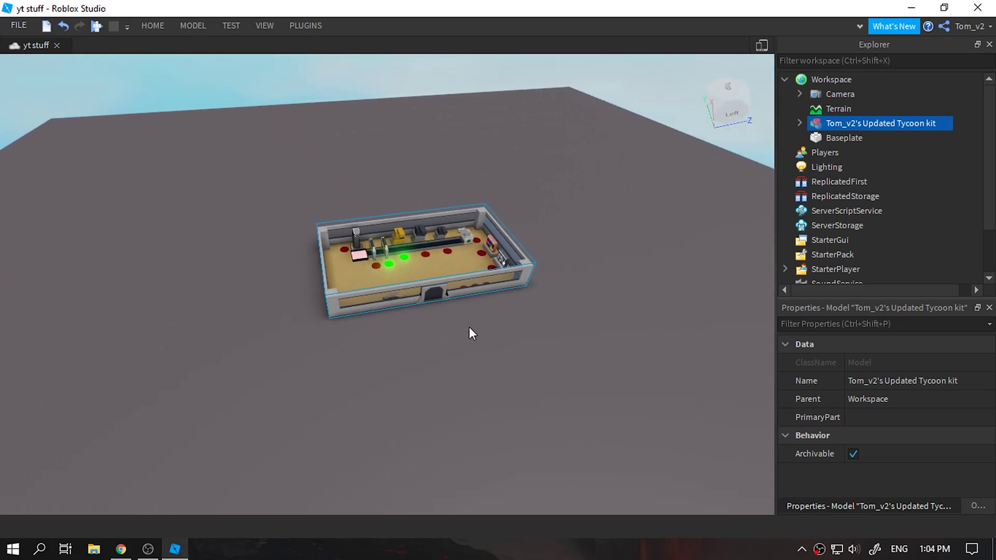
scroll(469, 326, up, 10)
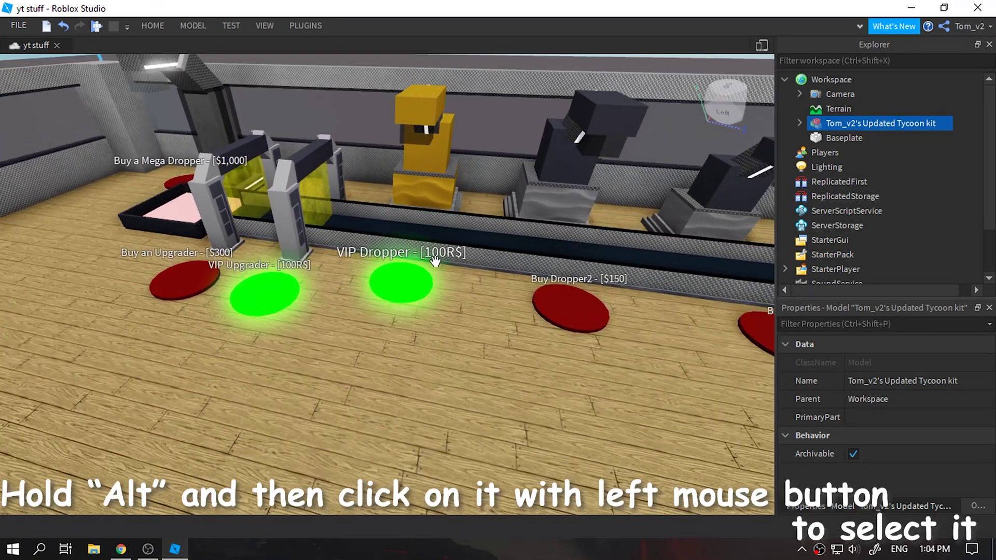
scroll(435, 262, up, 2)
alt+click(417, 312)
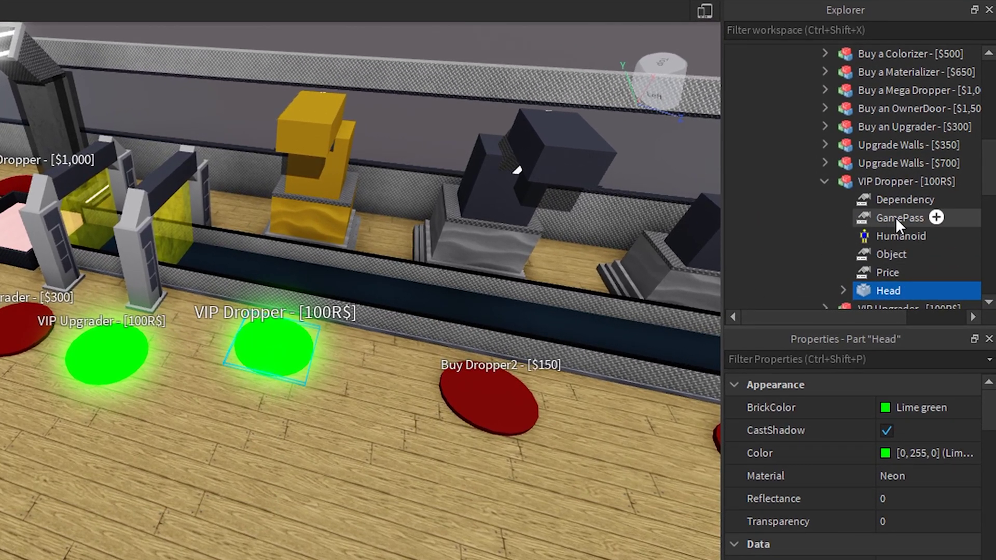
click(882, 219)
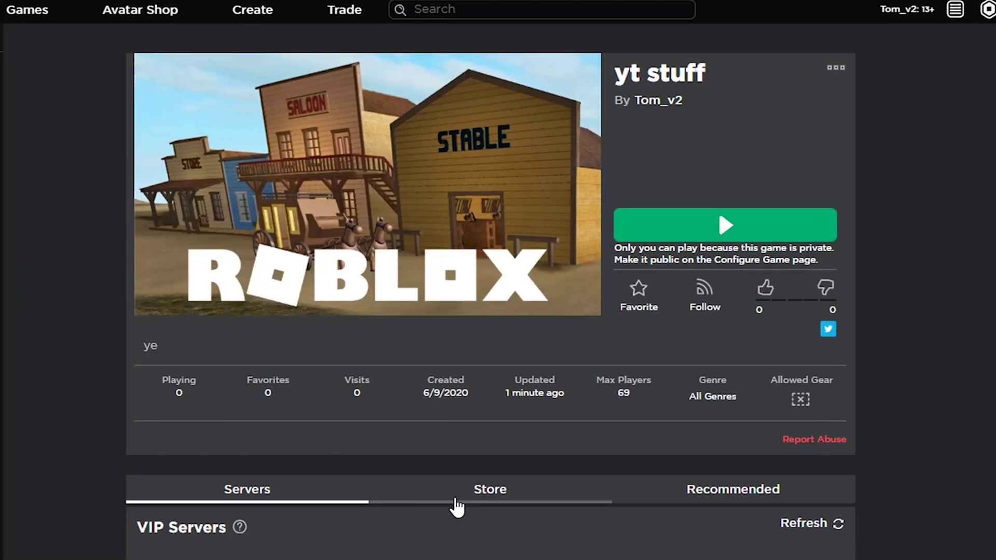
On the Roblox website, create a game pass for yt stuff with image stuff.jpg, name stuff and description ye.
click(460, 498)
scroll(492, 408, down, 5)
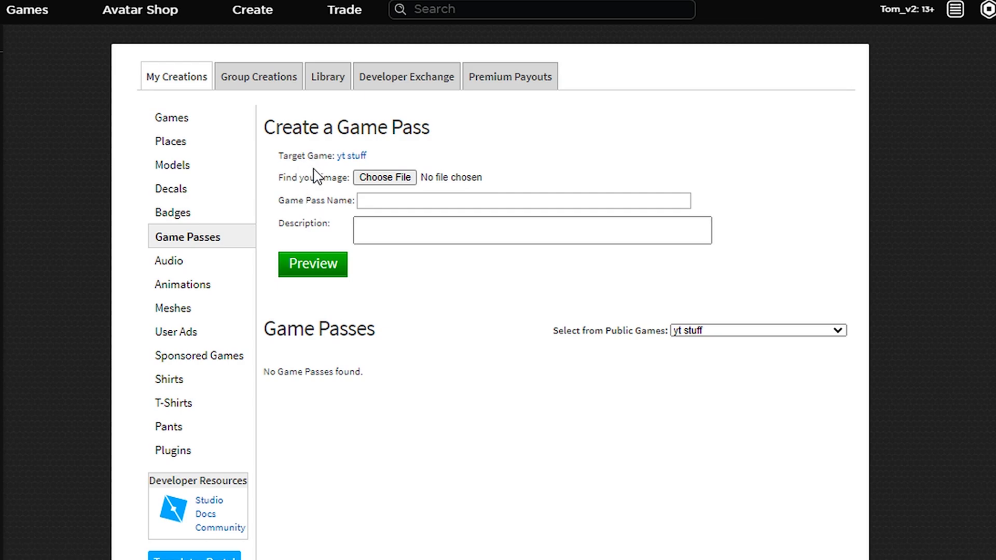
click(384, 179)
double_click(110, 77)
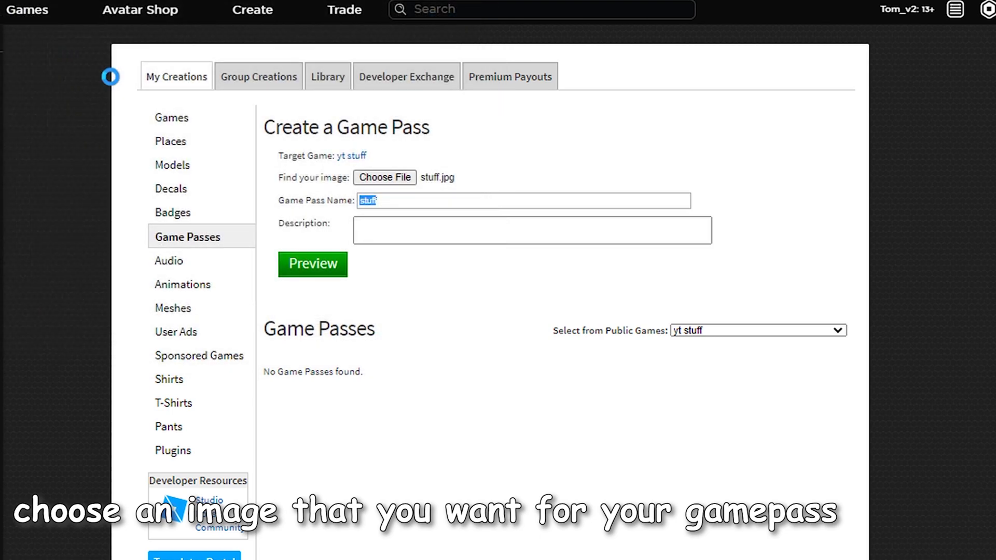
click(385, 225)
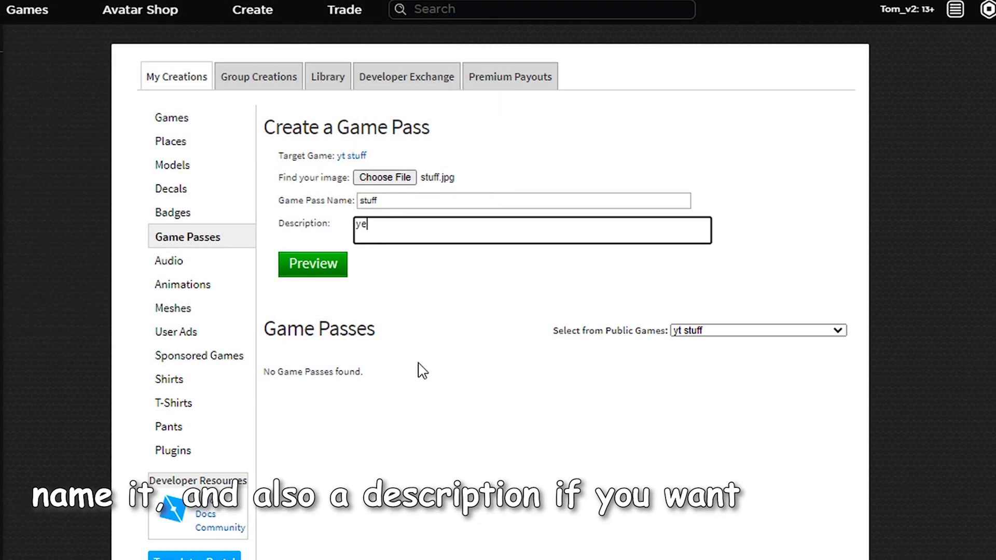
click(306, 266)
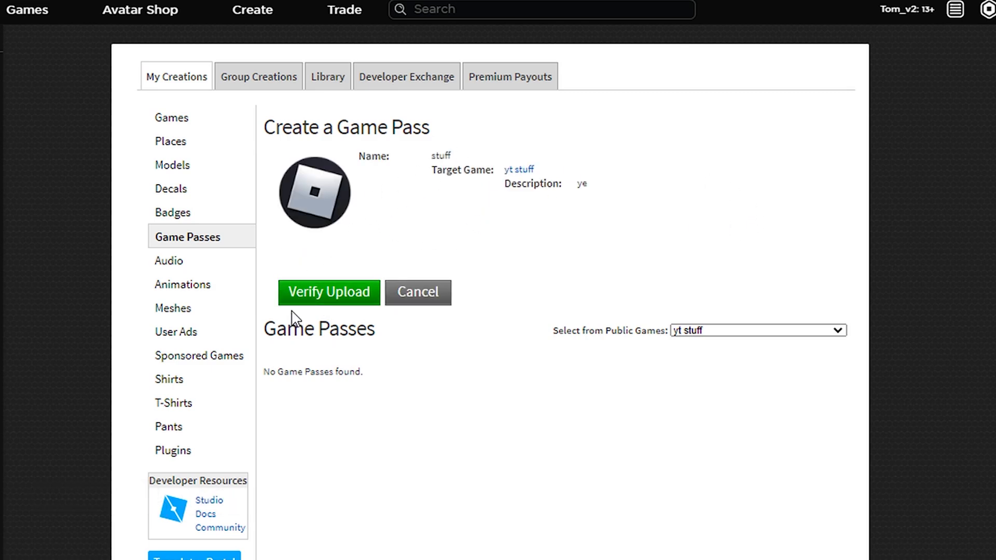
click(319, 296)
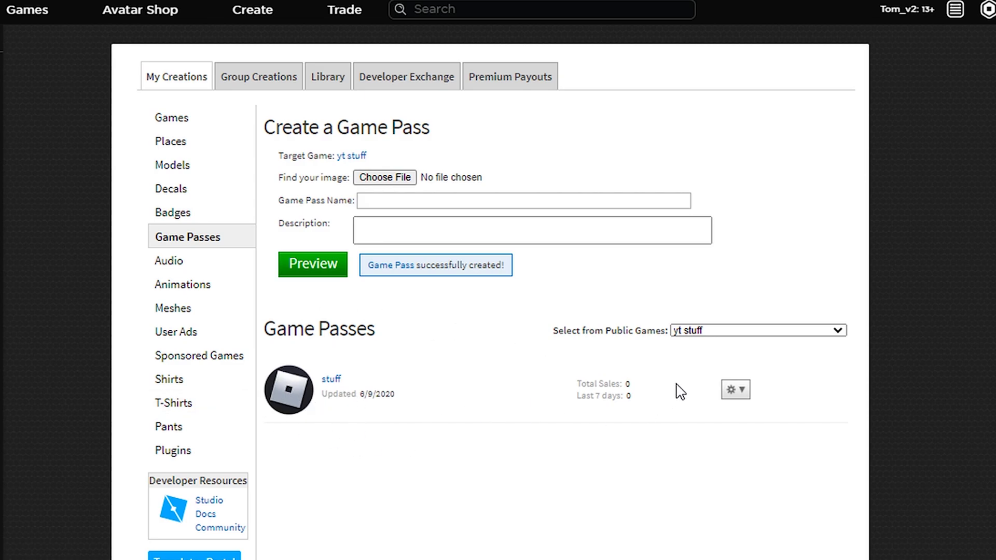
Put the stuff game pass on sale at a price of 99999 Robux and save it.
click(737, 391)
click(692, 415)
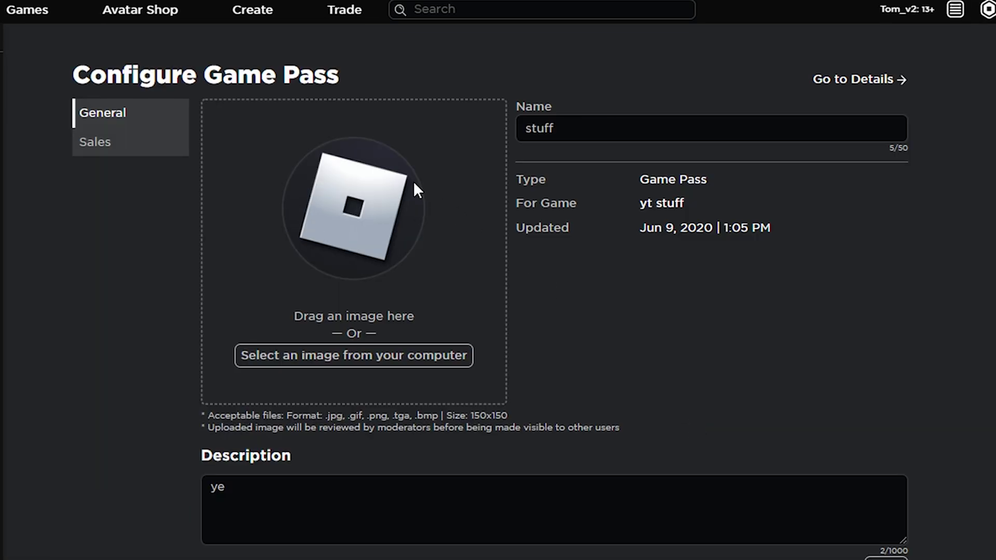
click(108, 151)
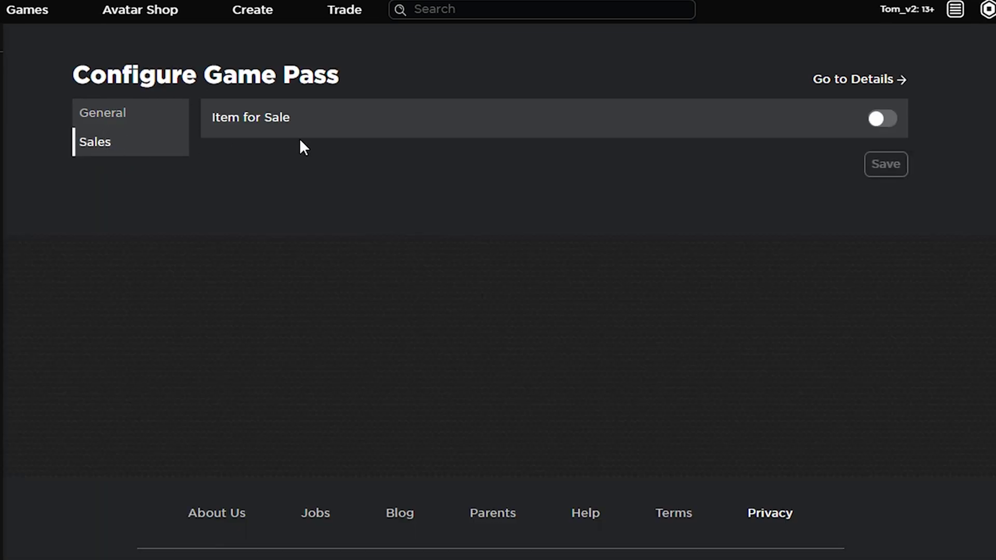
click(883, 120)
key(Tab)
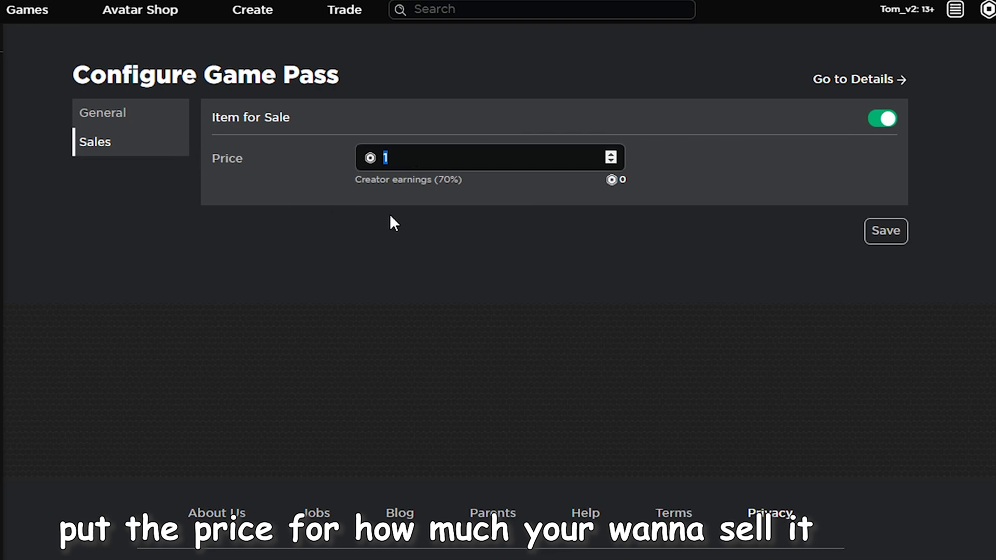
text(9999999)
key(BackSpace)
key(BackSpace)
key(BackSpace)
text(9)
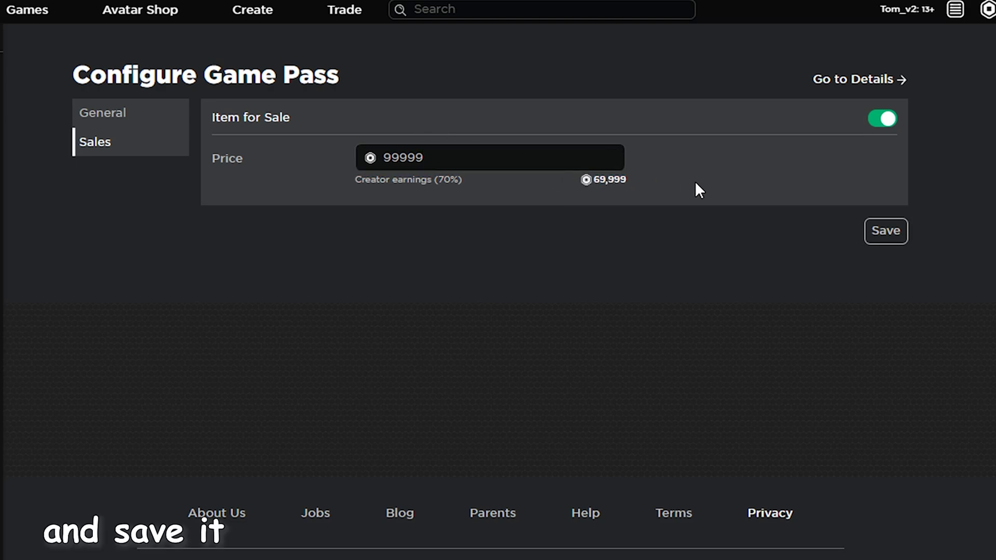
click(890, 231)
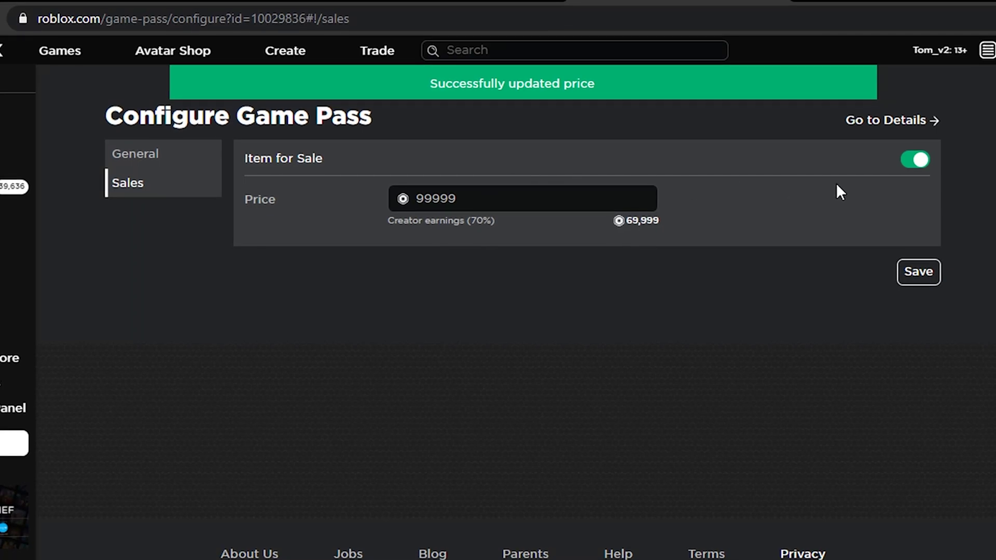
Open the details page of the stuff game pass and copy the pass ID from its web address.
double_click(483, 203)
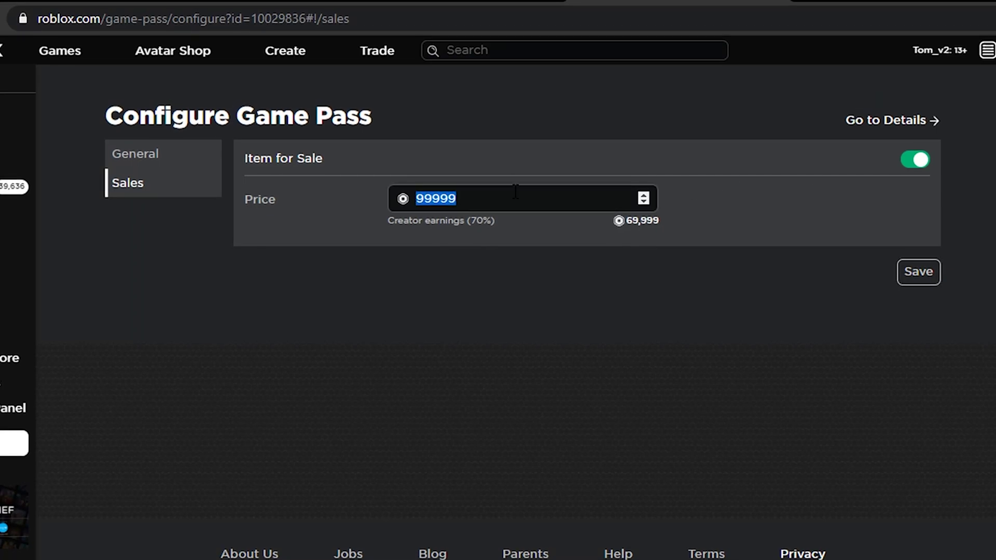
click(885, 123)
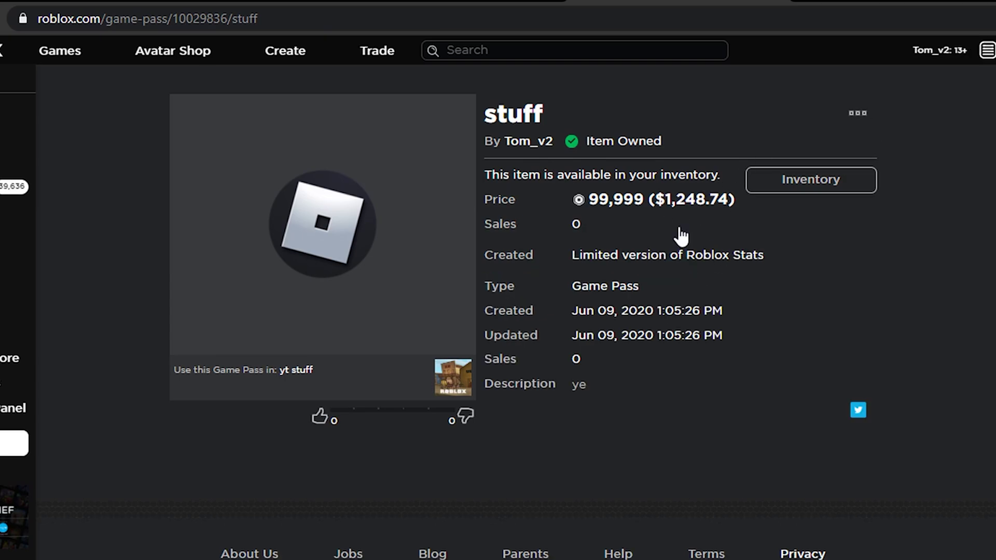
double_click(209, 20)
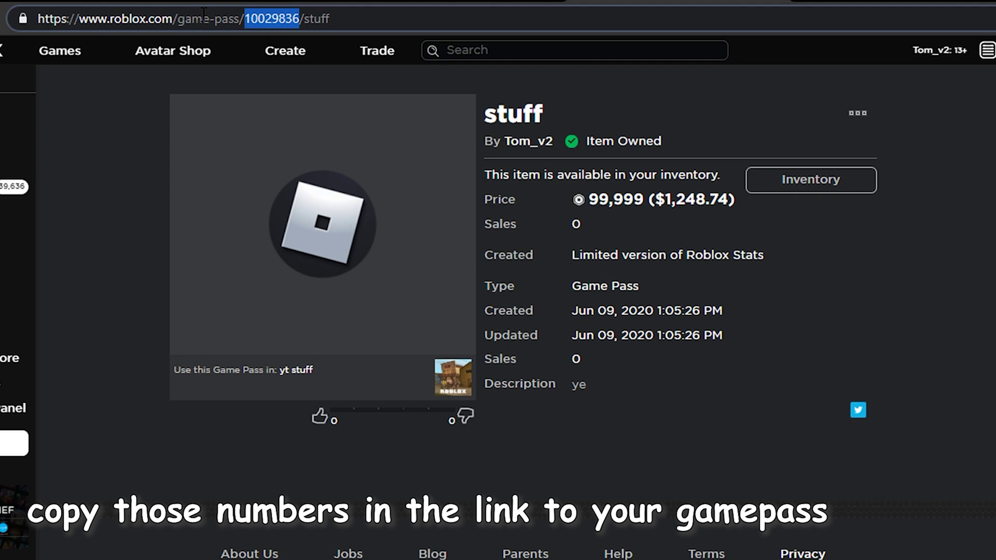
right_click(280, 16)
click(370, 141)
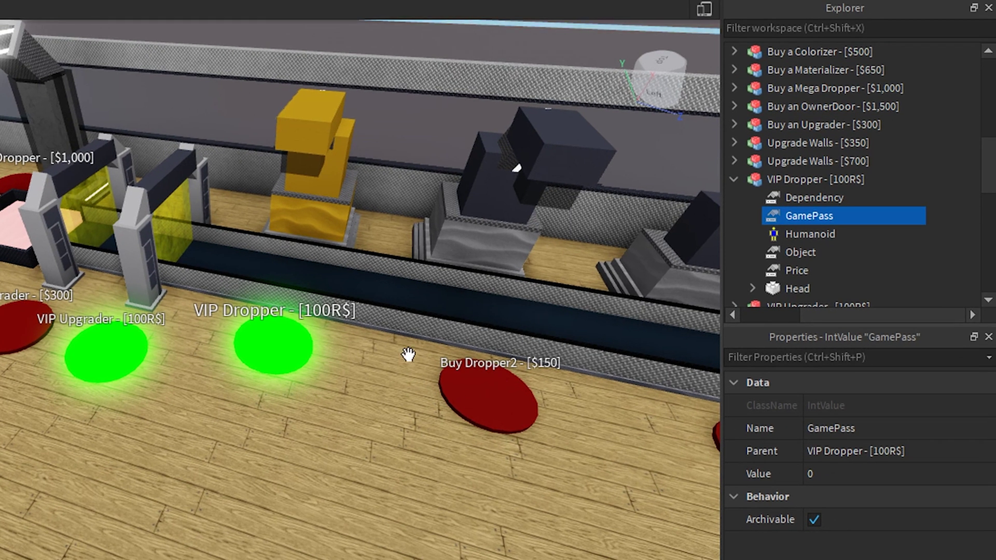
In Roblox Studio, set the VIP Dropper's GamePass value to the copied ID 10029836.
click(811, 200)
click(805, 216)
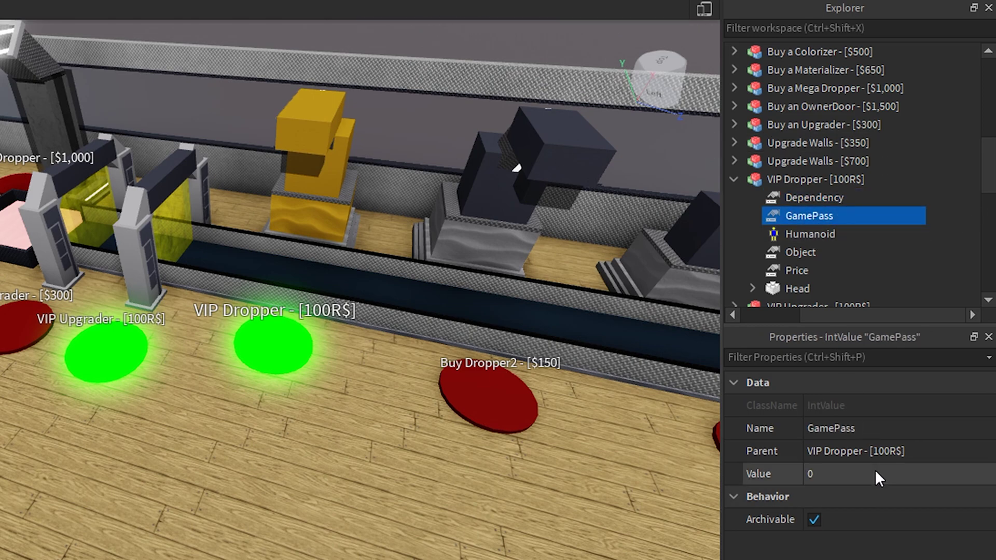
click(836, 475)
key(ctrl+v)
key(Return)
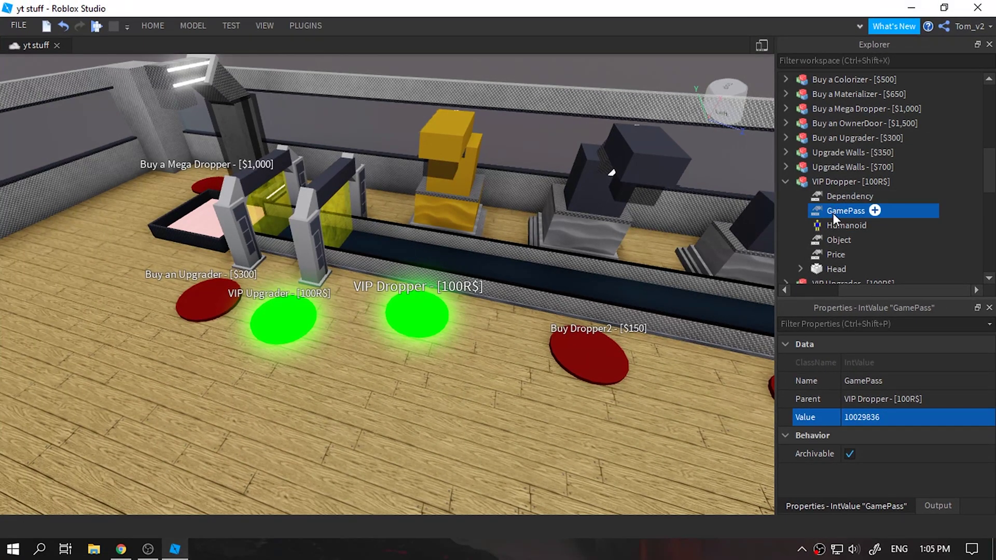
Set the GamePass value of the VIP Upgrader - [100R$] button to the same ID, 10029836.
right_drag(434, 312, 431, 311)
middle_drag(434, 310, 506, 345)
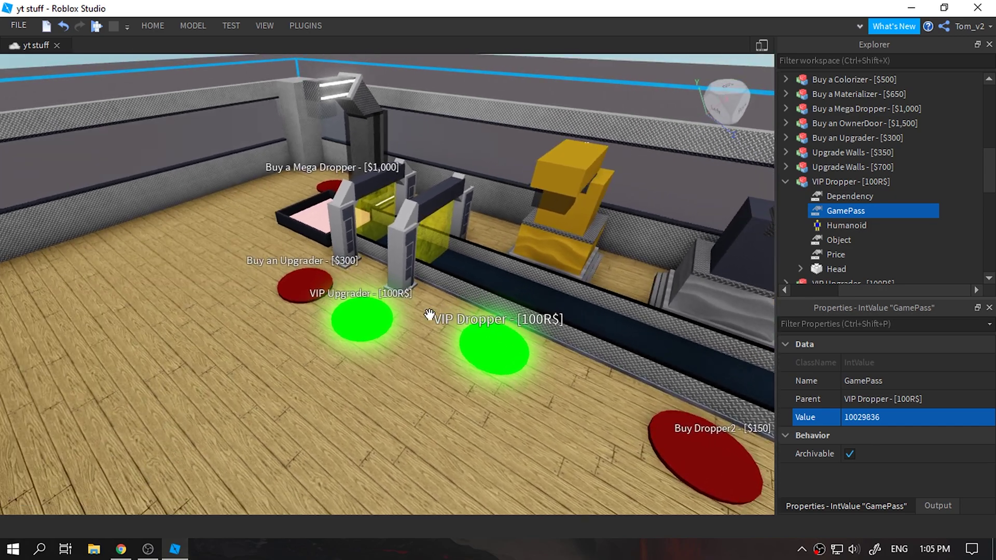
click(366, 313)
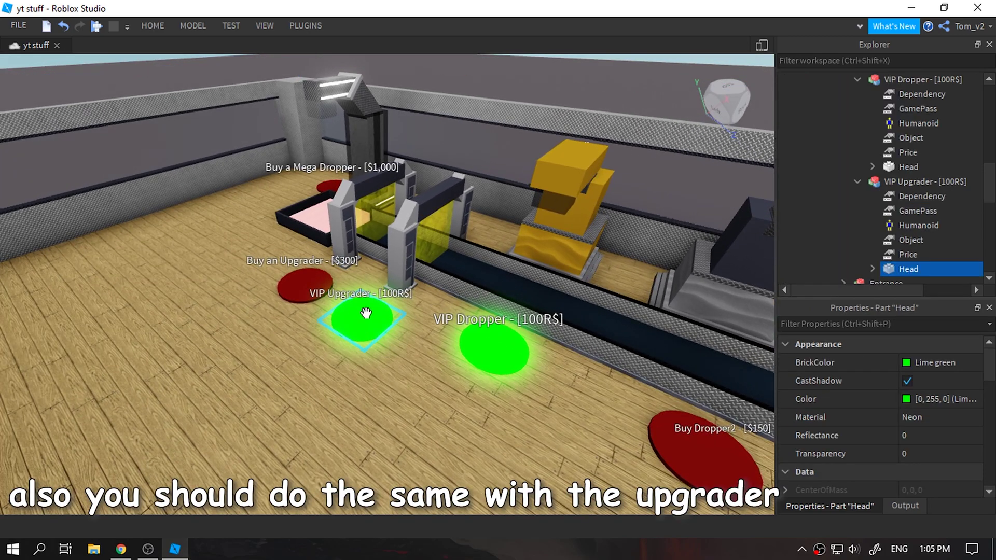
click(908, 212)
click(865, 417)
key(ctrl+v)
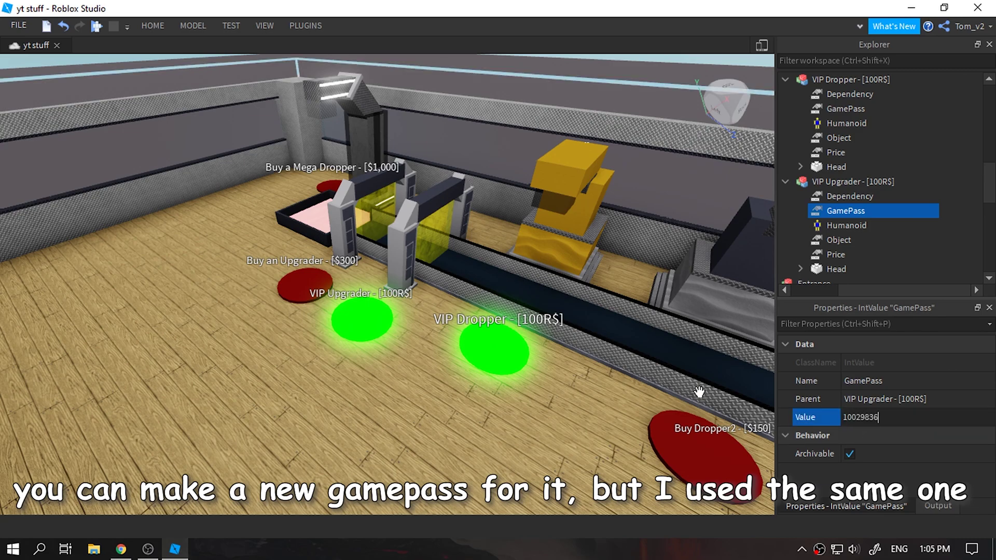
key(Return)
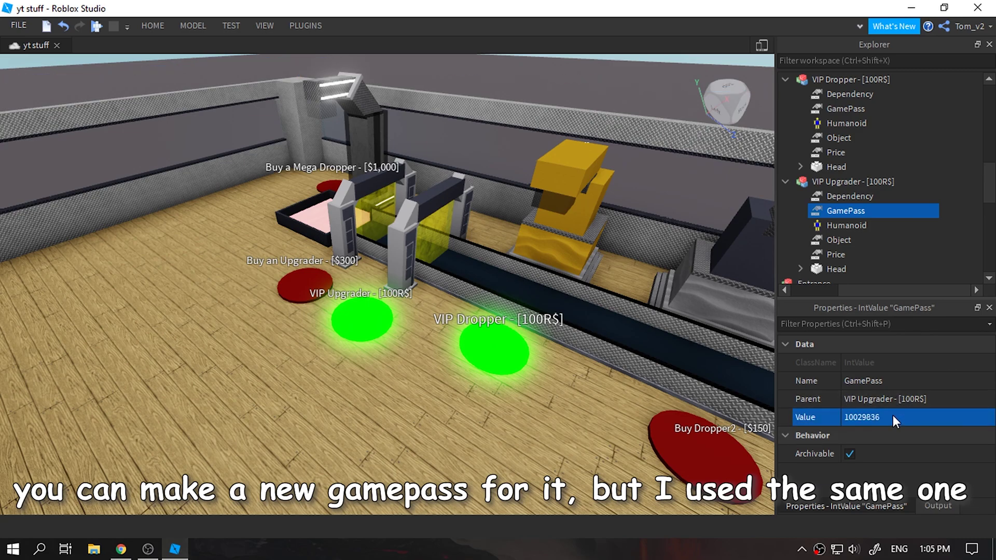
Start a play test of the place and walk the character around the tycoon to the cash collector.
click(105, 24)
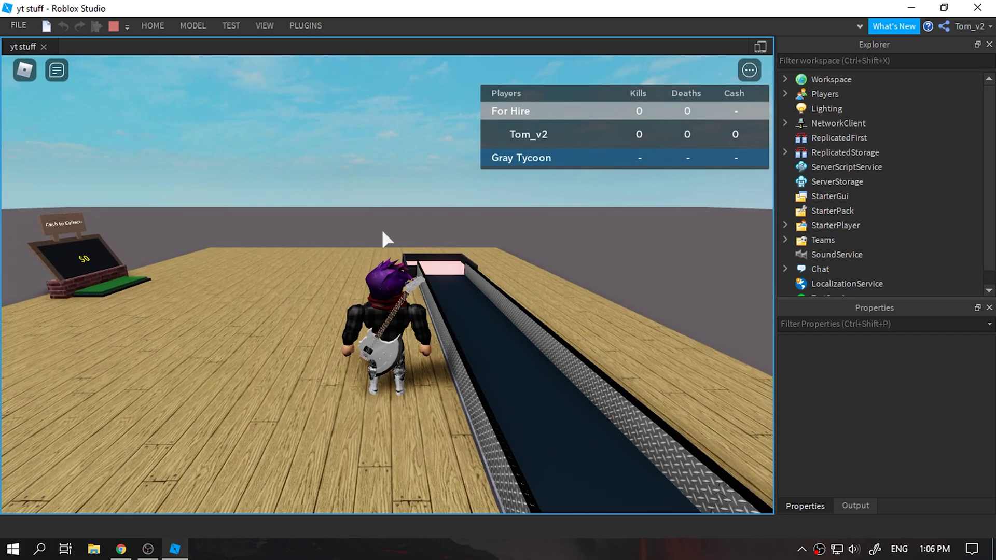
key(Tab)
right_drag(430, 257, 430, 257)
key(w)
key(w)
key(d)
key(w)
key(d)
key(d)
key(a)
key(w)
key(a)
key(w)
right_drag(428, 255, 407, 257)
key(s)
key(d)
key(a)
key(w)
key(d)
key(w)
key(space)
key(d)
key(w)
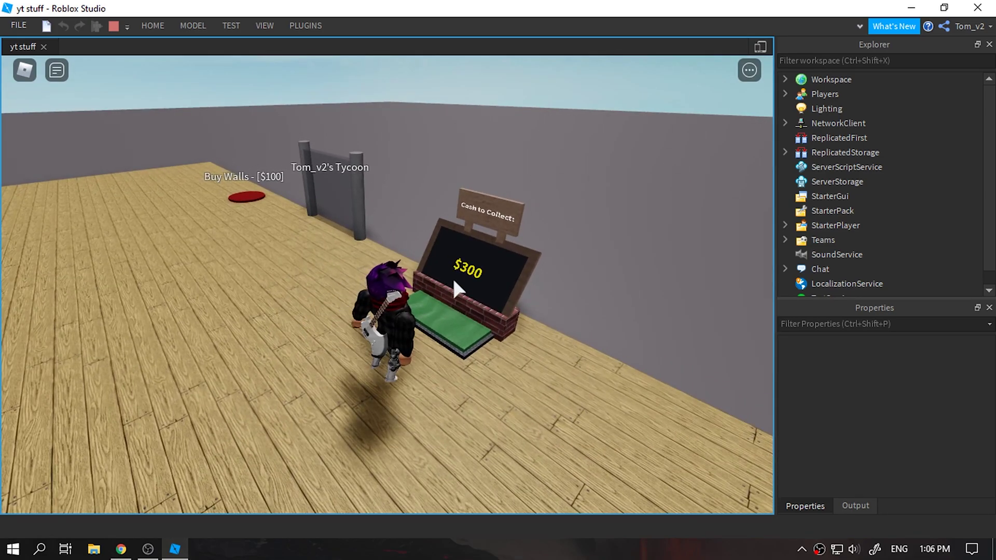
Walk the character onward from the cash collector and end the play test.
key(w)
right_drag(378, 205, 377, 206)
key(a)
key(w)
click(114, 26)
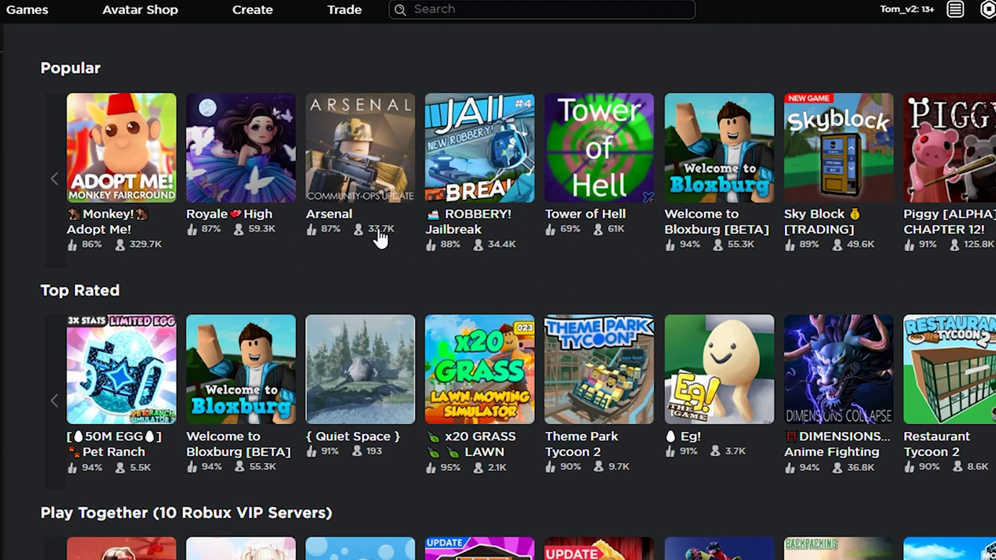
Open the Arsenal game page on the Roblox website and view the passes in its store.
click(397, 156)
scroll(467, 353, down, 6)
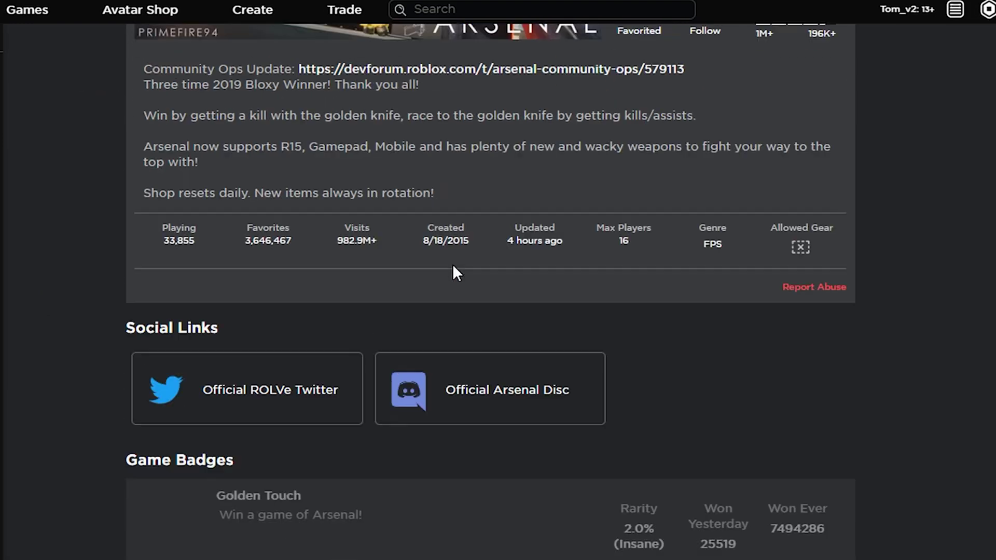
scroll(453, 269, up, 2)
scroll(468, 301, down, 5)
scroll(431, 363, down, 5)
scroll(547, 465, down, 4)
click(508, 188)
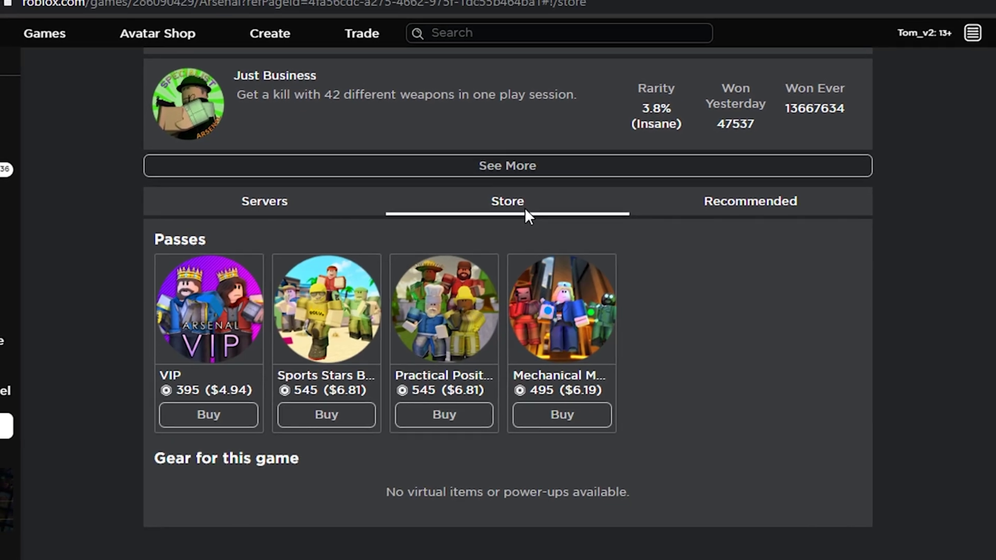
Open the Arsenal VIP game pass page and copy the pass ID 7172436 from its web address.
click(235, 322)
double_click(265, 17)
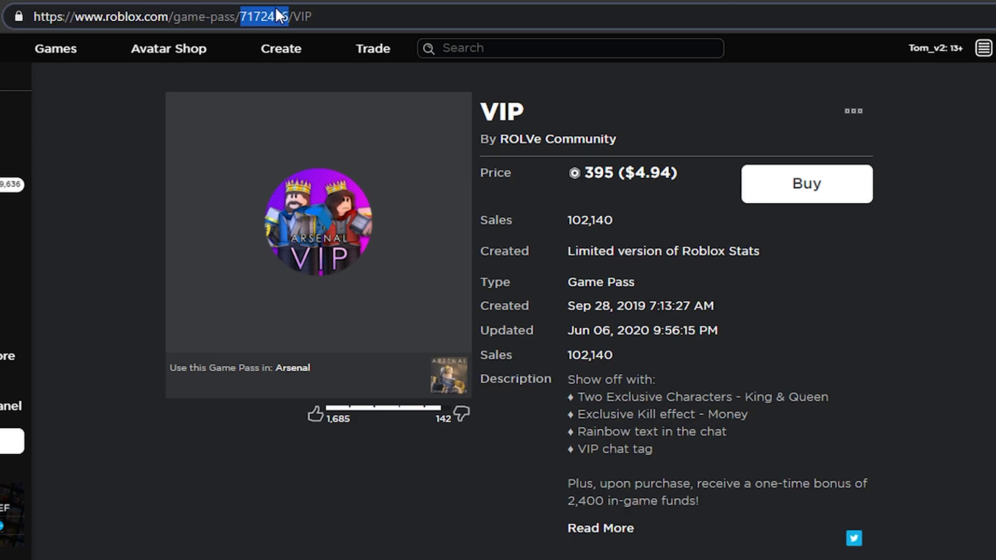
right_click(262, 12)
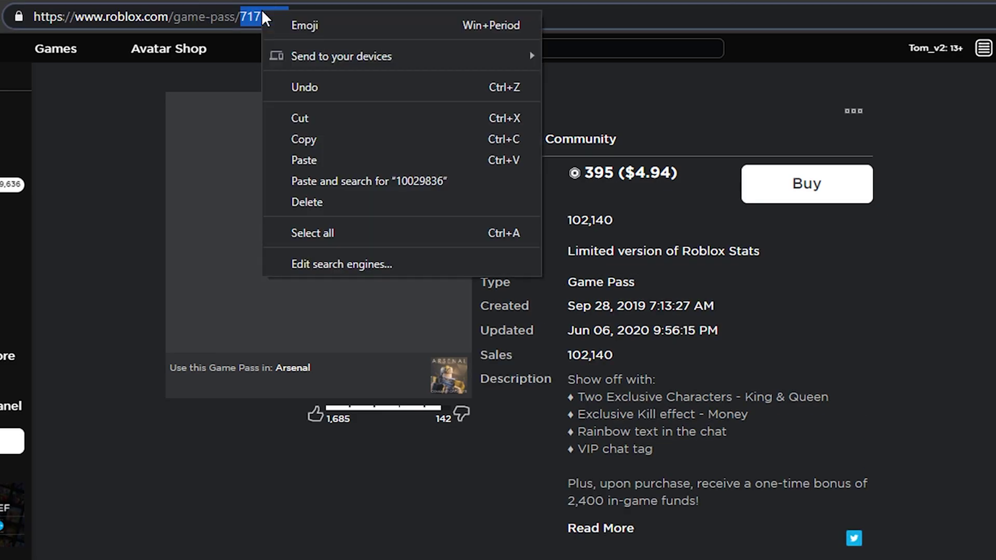
click(319, 139)
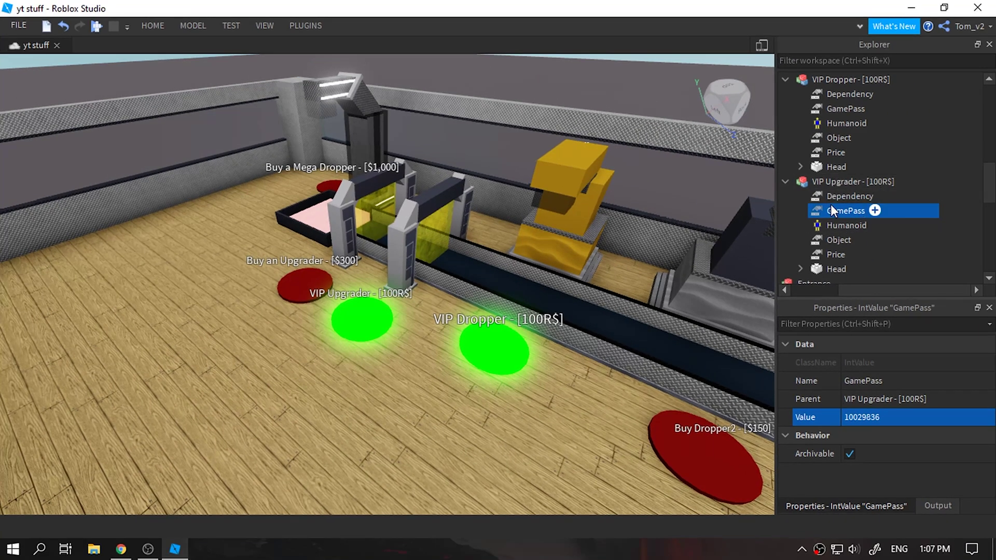
In Roblox Studio, set the GamePass value of the VIP Upgrader - [100R$] button to the copied ID, 7172436.
click(832, 181)
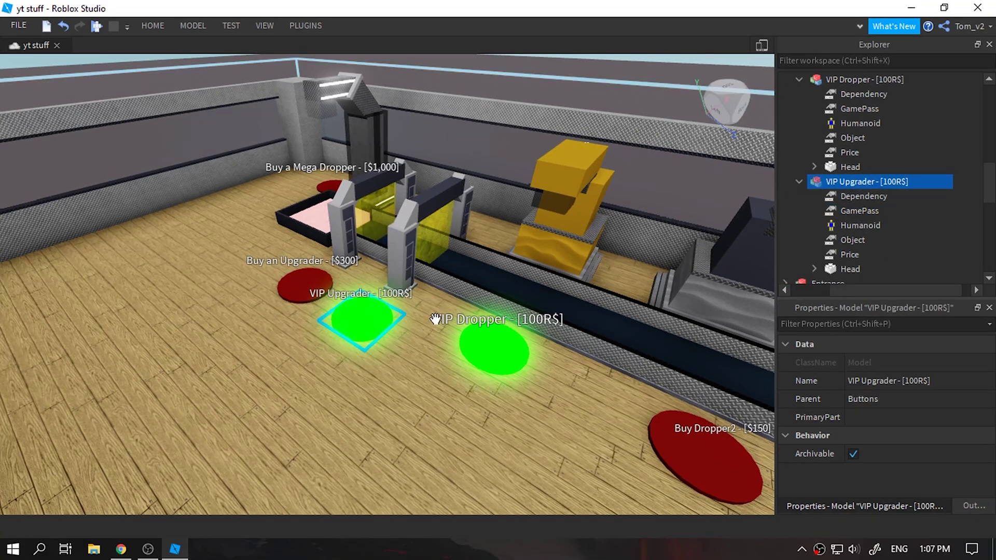
click(864, 202)
click(859, 210)
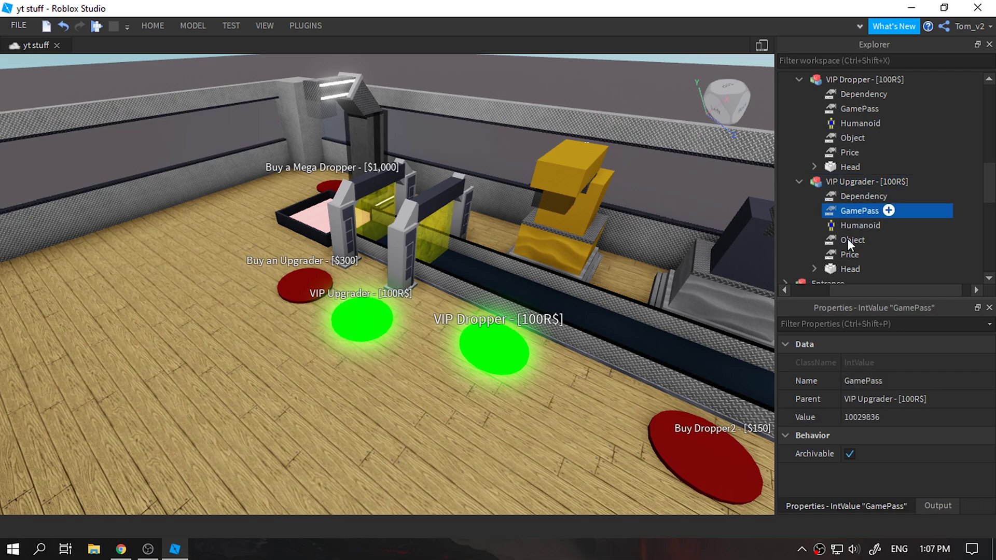
click(832, 415)
key(ctrl+v)
key(Return)
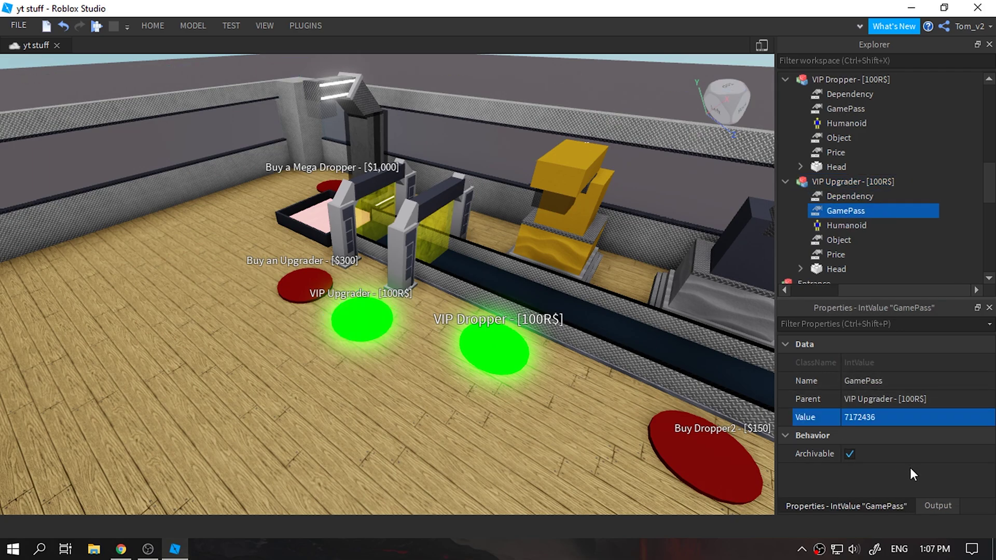
Play test the place, claiming the tycoon and walking the character toward the VIP Dropper button.
click(99, 27)
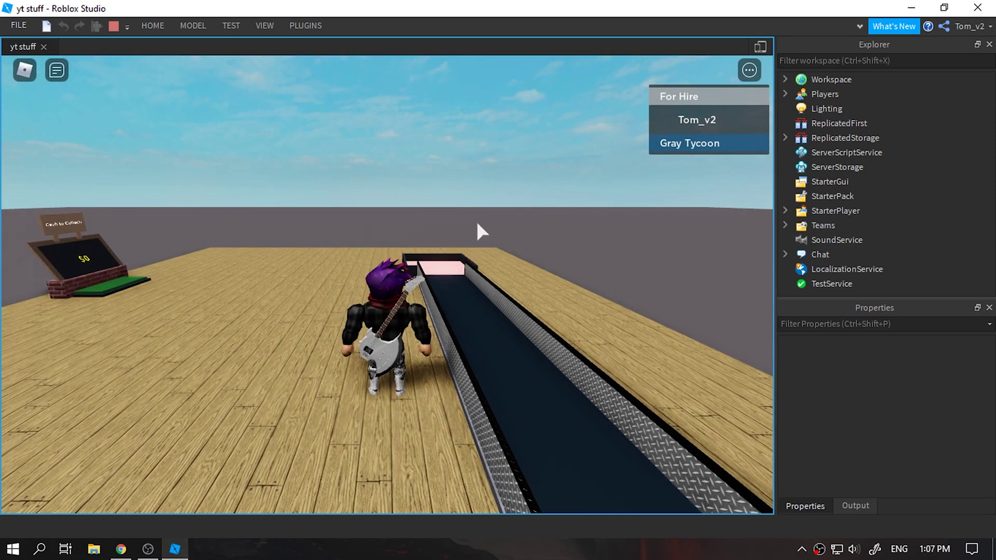
key(w)
right_drag(478, 223, 478, 223)
key(space)
key(Tab)
key(w)
key(space)
key(w)
key(w)
key(s)
key(w)
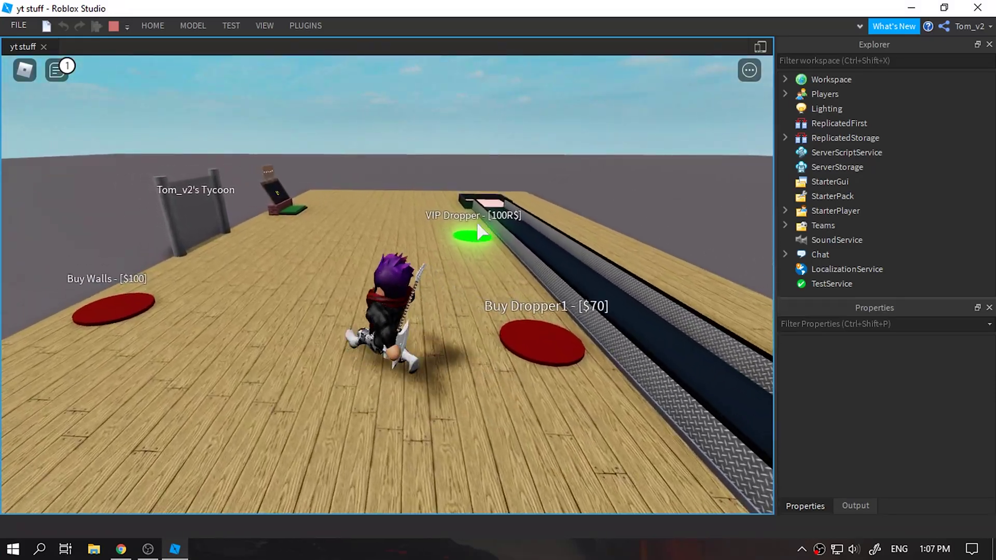
key(w)
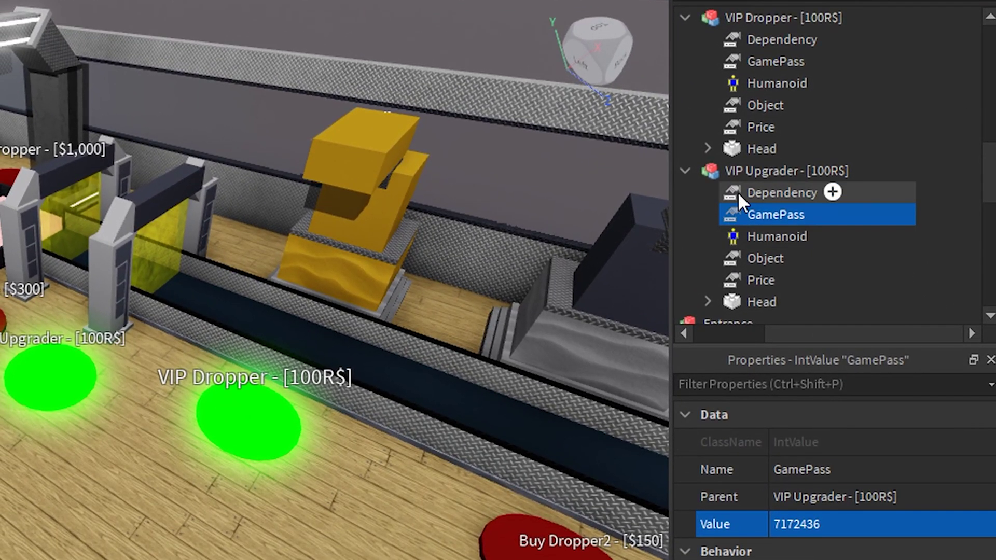
Inspect the VIP Upgrader button's Dependency value and select the VIPDropper1 model it refers to.
click(775, 234)
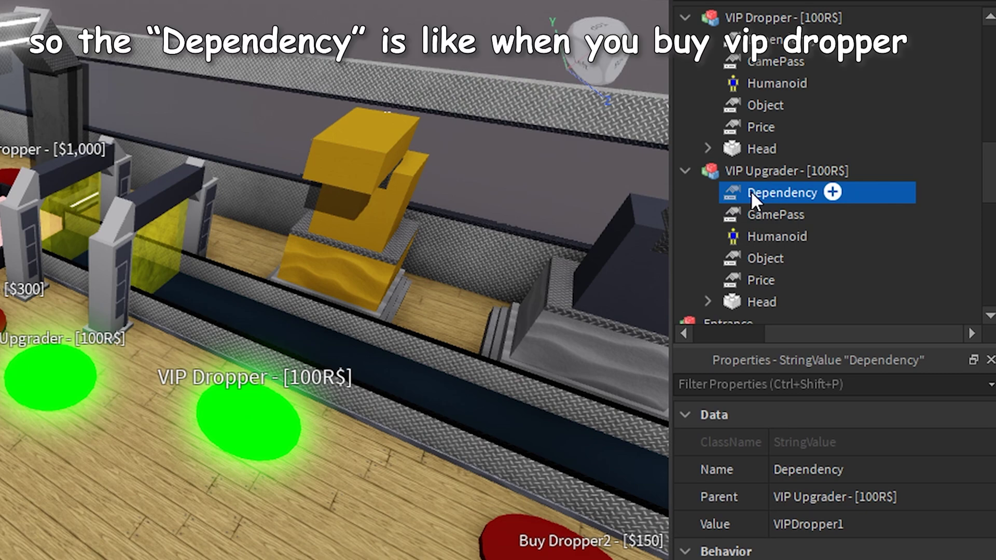
click(830, 524)
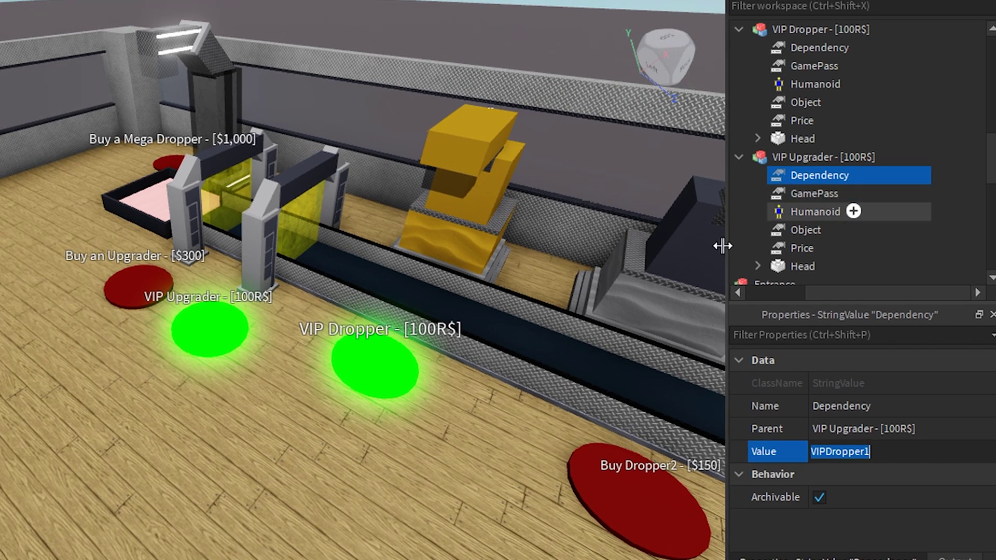
right_drag(442, 318, 443, 318)
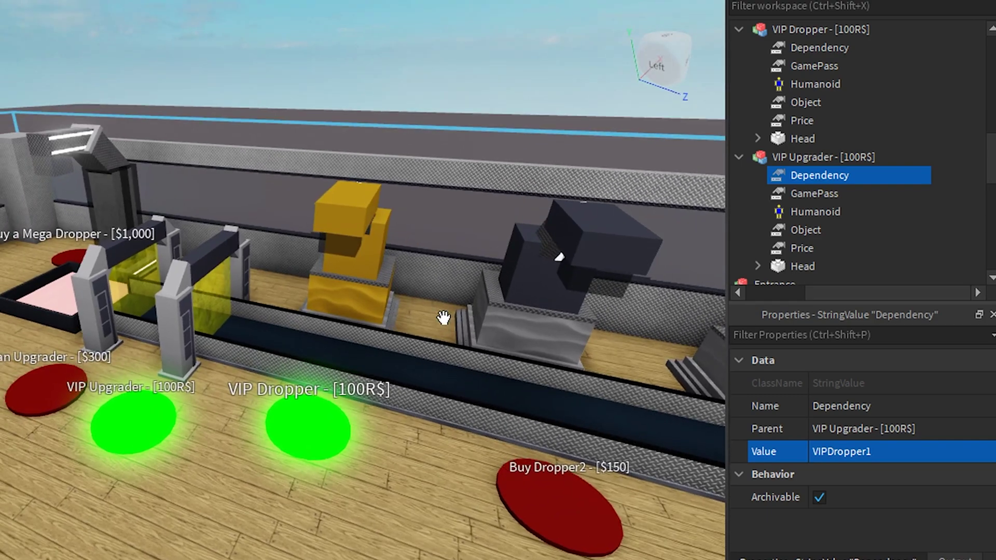
click(348, 200)
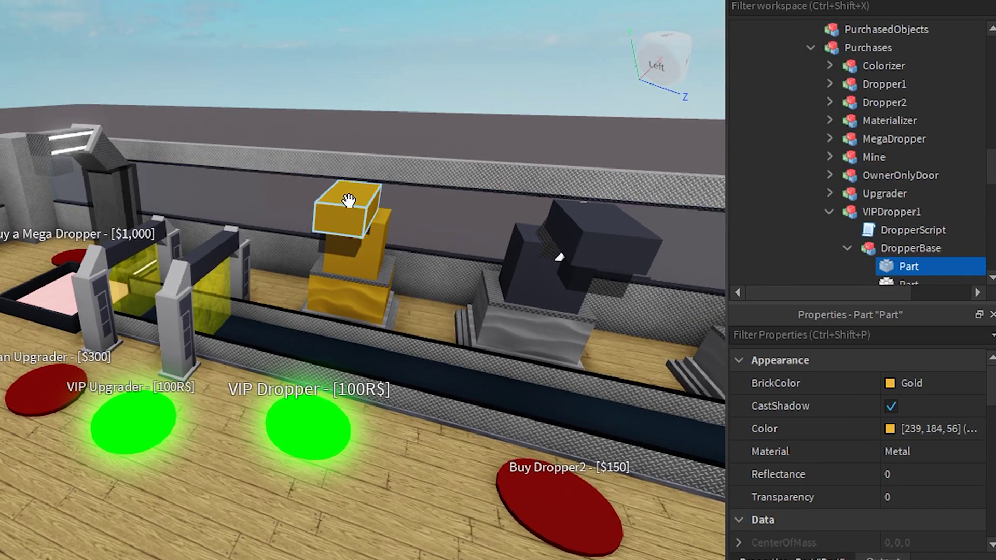
click(881, 211)
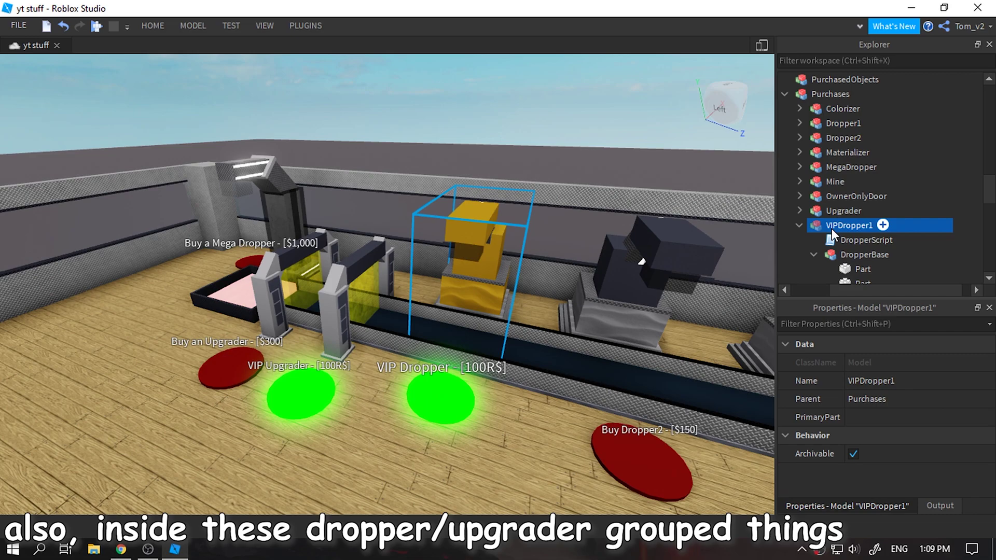
Review VIPDropper1's DropperScript for the drop interval, worth and size, and close the script.
double_click(857, 241)
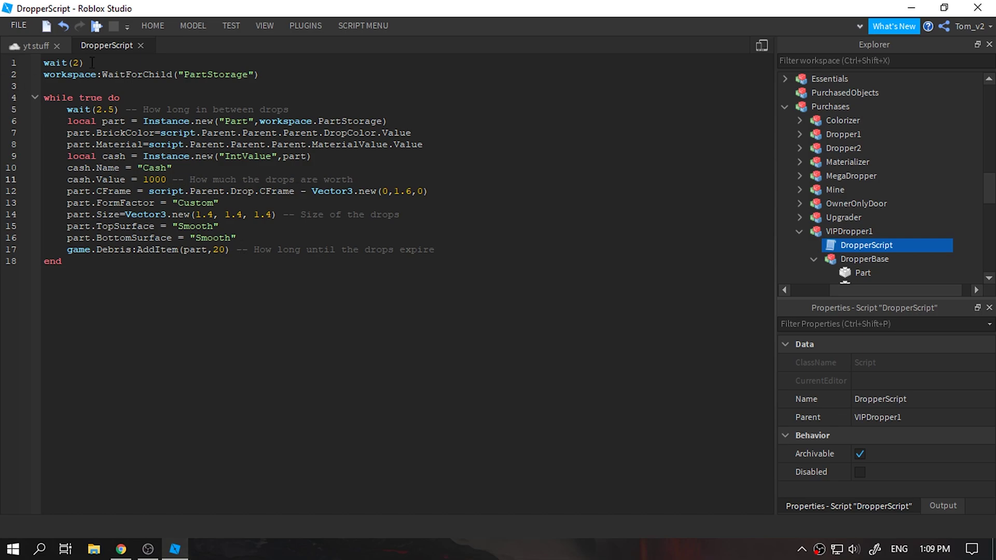
click(144, 46)
click(800, 231)
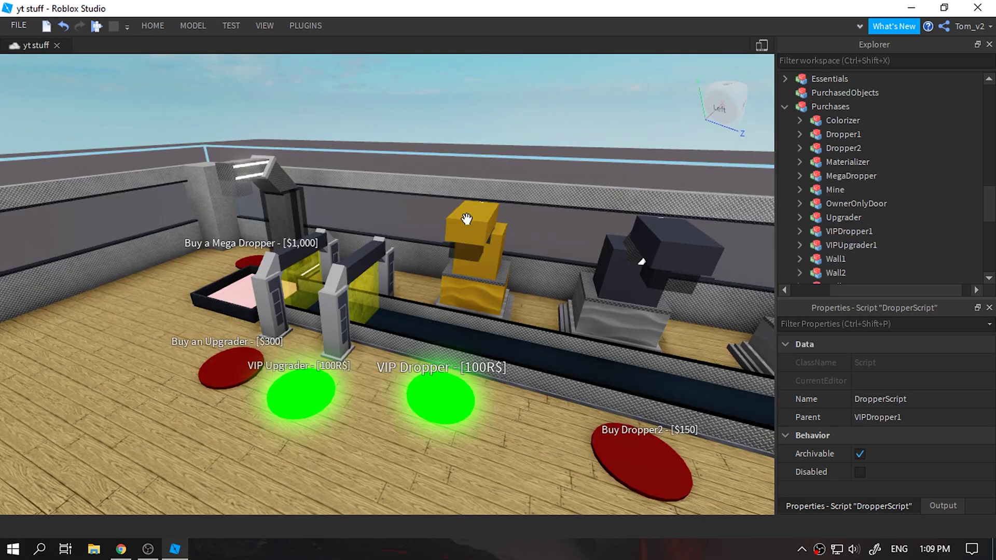
Check the VIP Upgrader button's Dependency object and locate the VIPUpgrader1 model in the tycoon.
click(309, 333)
click(882, 176)
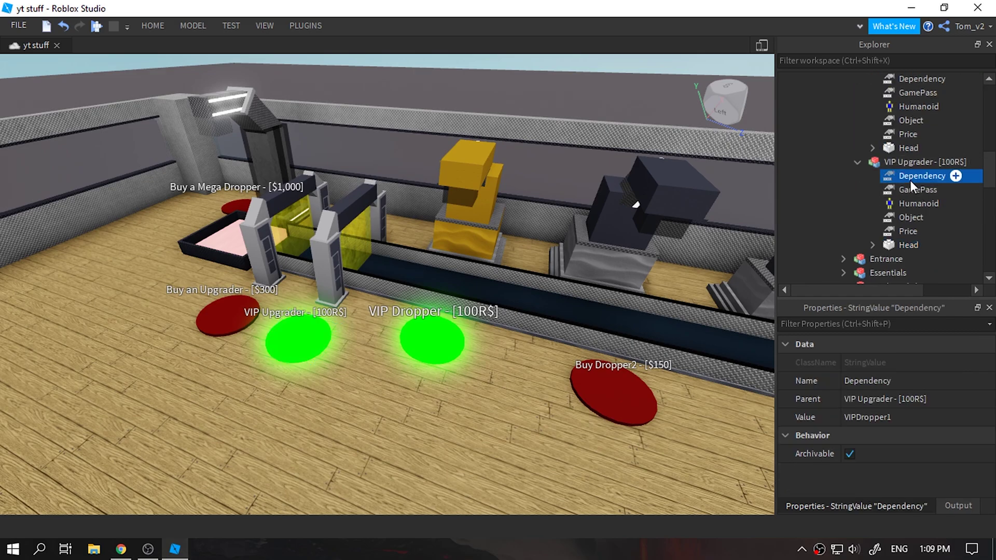
scroll(384, 208, up, 3)
click(427, 156)
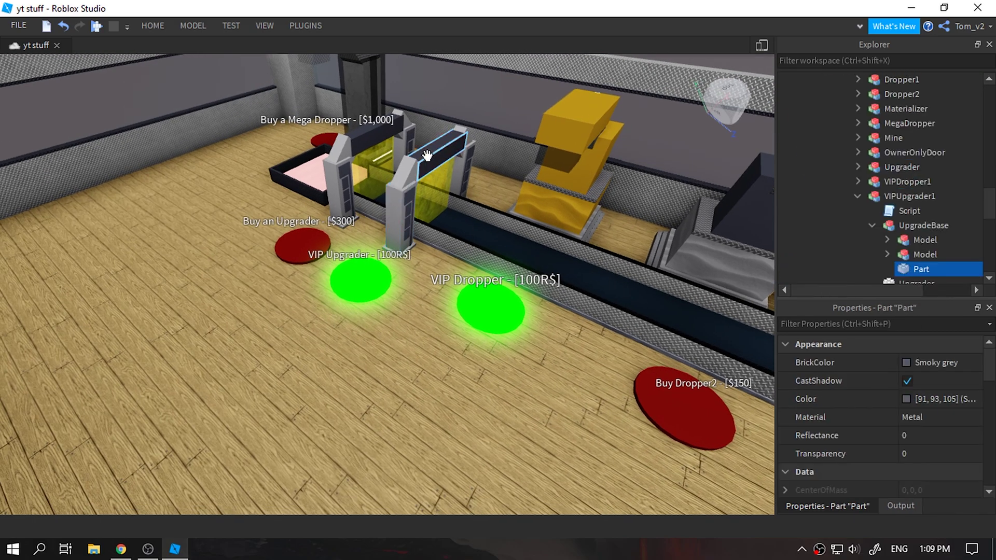
Review the cash amount added in VIPUpgrader1's script, close the script and collapse the model.
double_click(908, 209)
drag(293, 83, 324, 87)
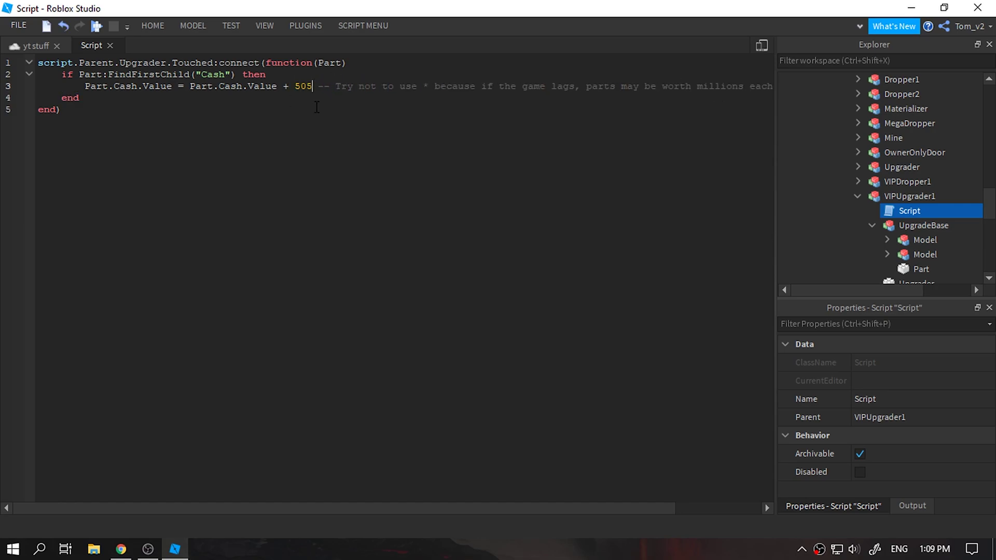
click(111, 46)
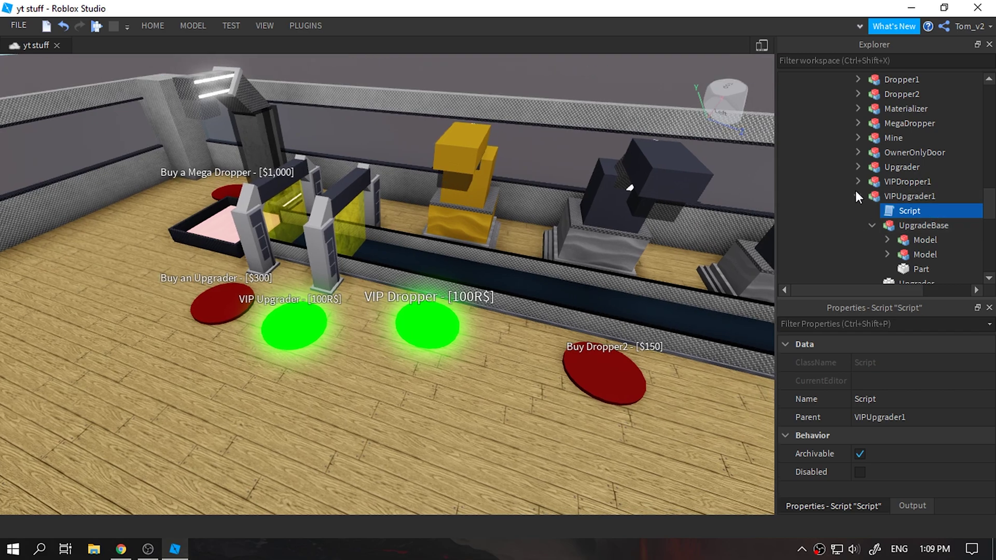
click(857, 197)
Rename the VIP Dropper - [100R$] button to VIP Dropper - [99999R$].
middle_drag(316, 323, 431, 341)
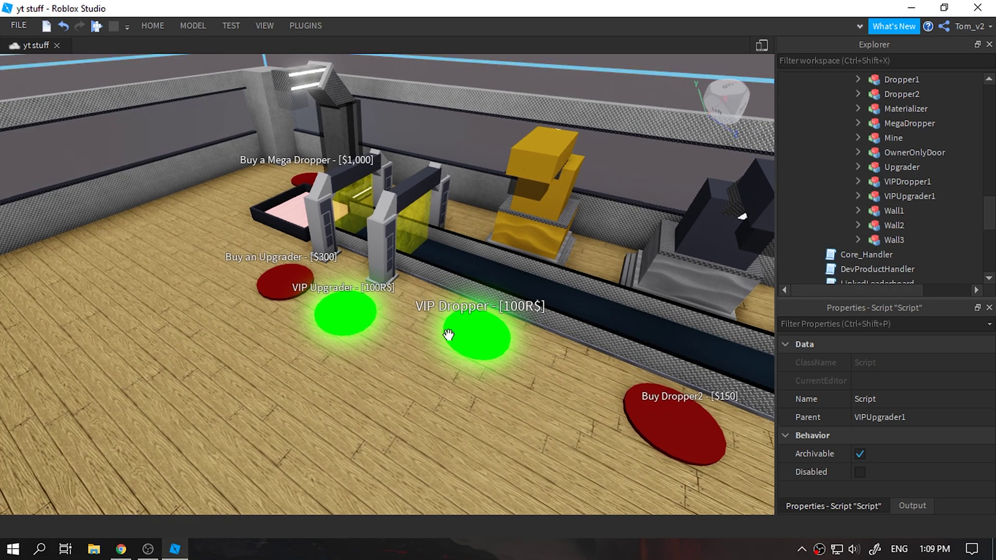
click(461, 320)
scroll(939, 130, up, 1)
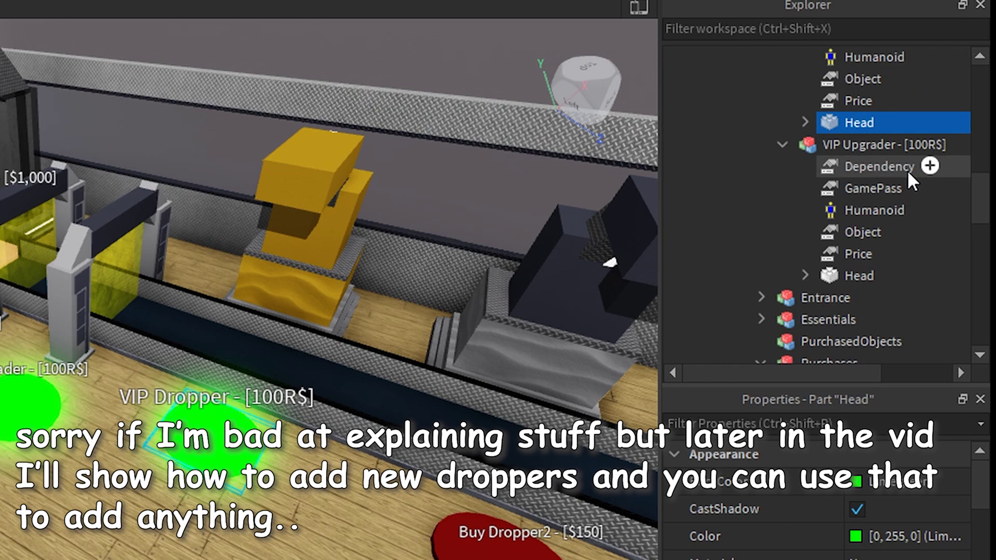
scroll(908, 171, up, 2)
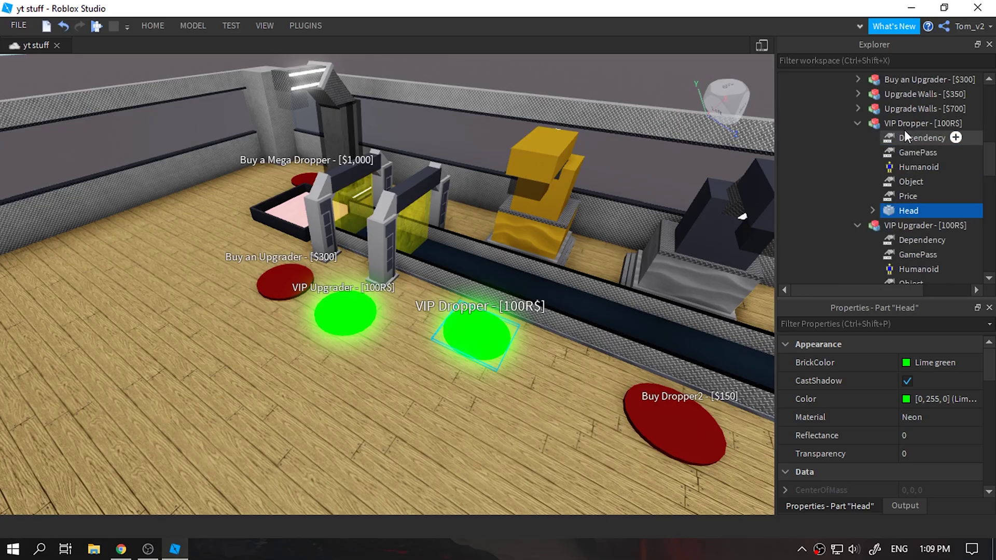
click(920, 127)
click(947, 126)
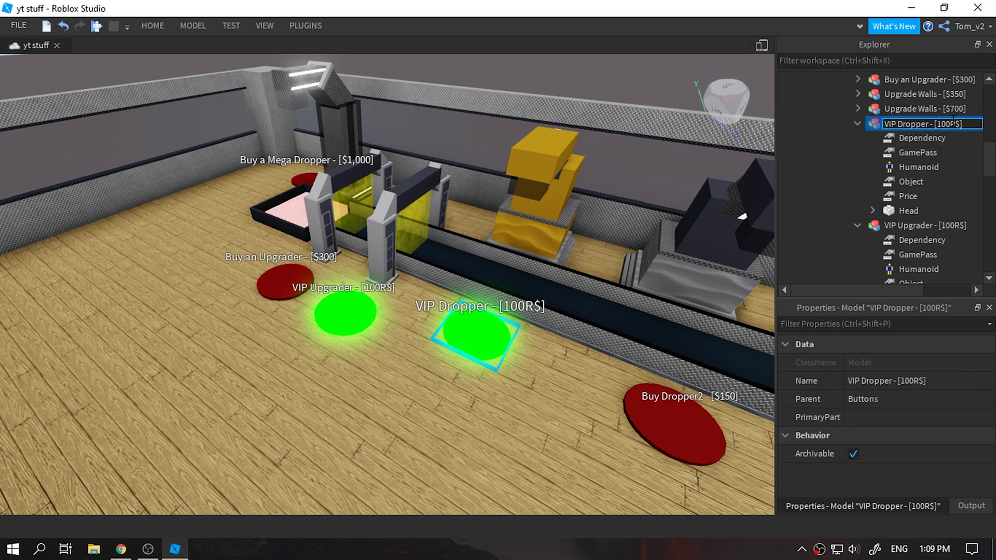
key(BackSpace)
key(BackSpace)
key(BackSpace)
text(9999)
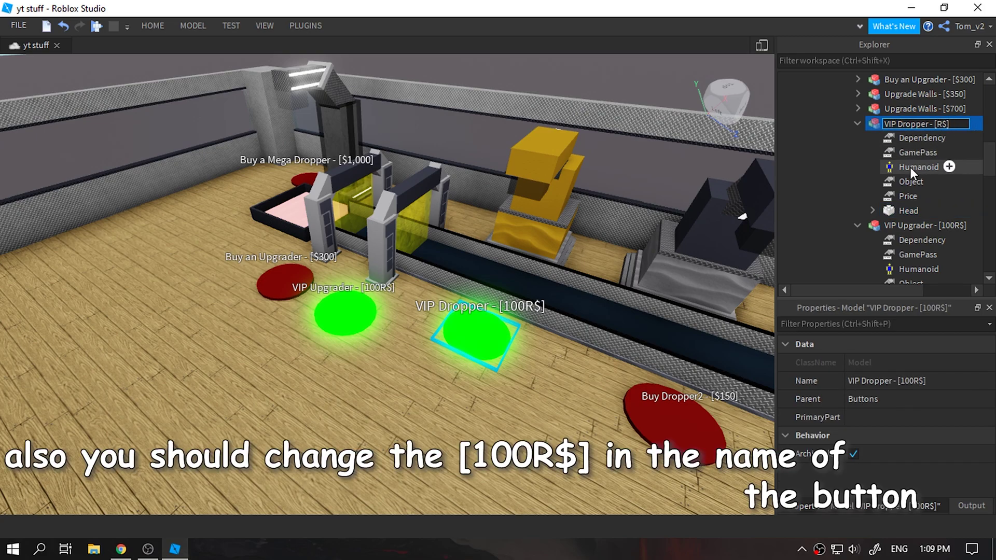
text(9)
key(Return)
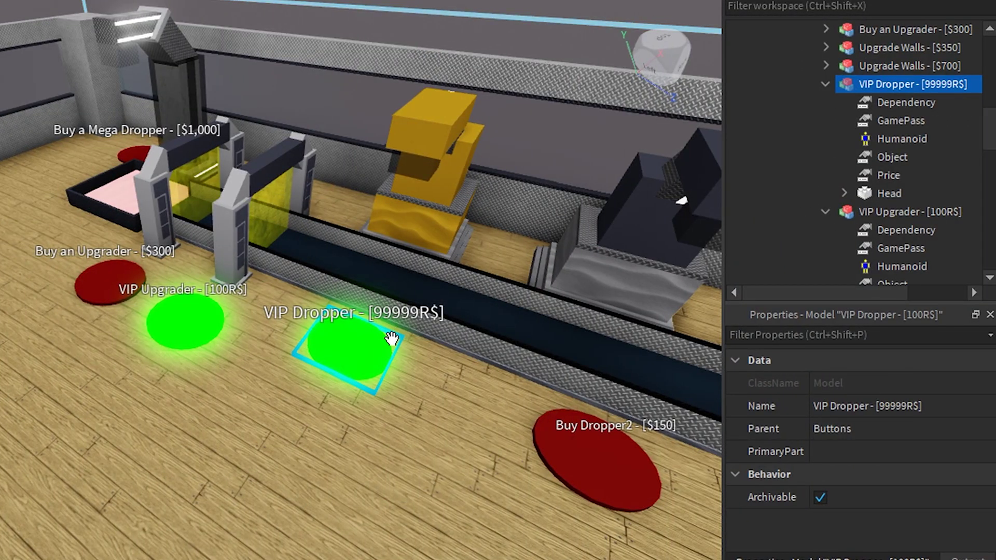
Insert a thousands comma in the VIP Dropper button's name so it reads VIP Dropper - [99,999R$].
double_click(934, 85)
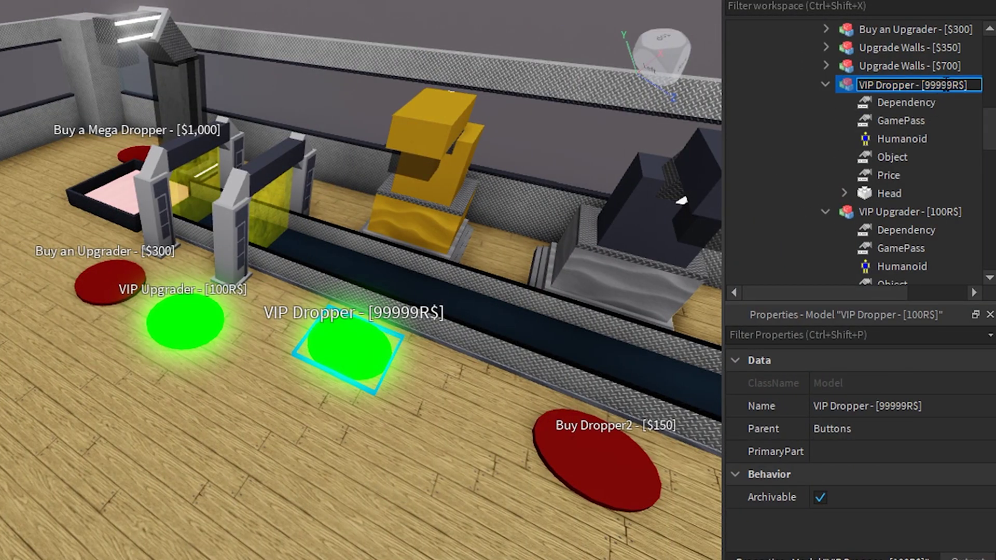
text(,)
key(Return)
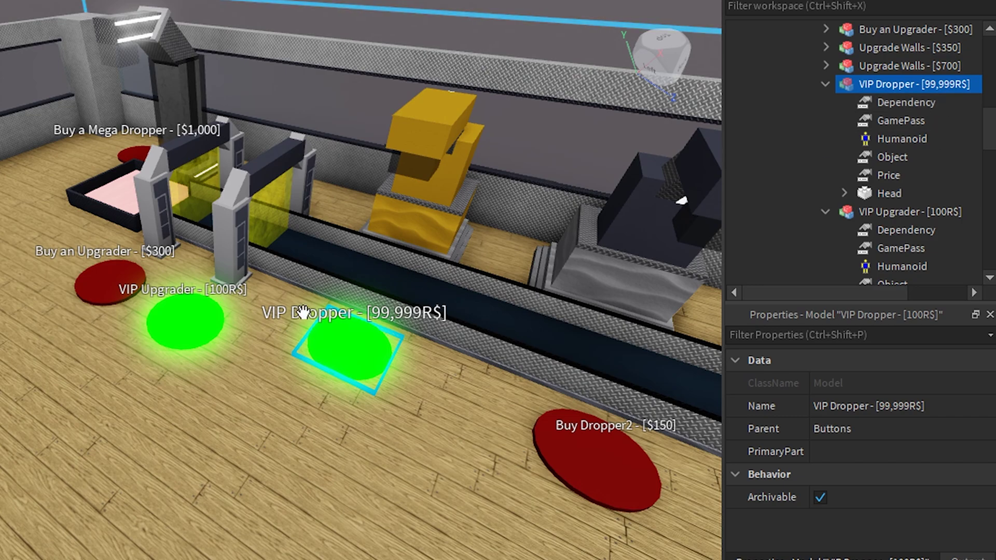
Compare the GamePass values of the VIP Upgrader and VIP Dropper buttons.
right_drag(266, 311, 230, 308)
click(234, 307)
click(820, 193)
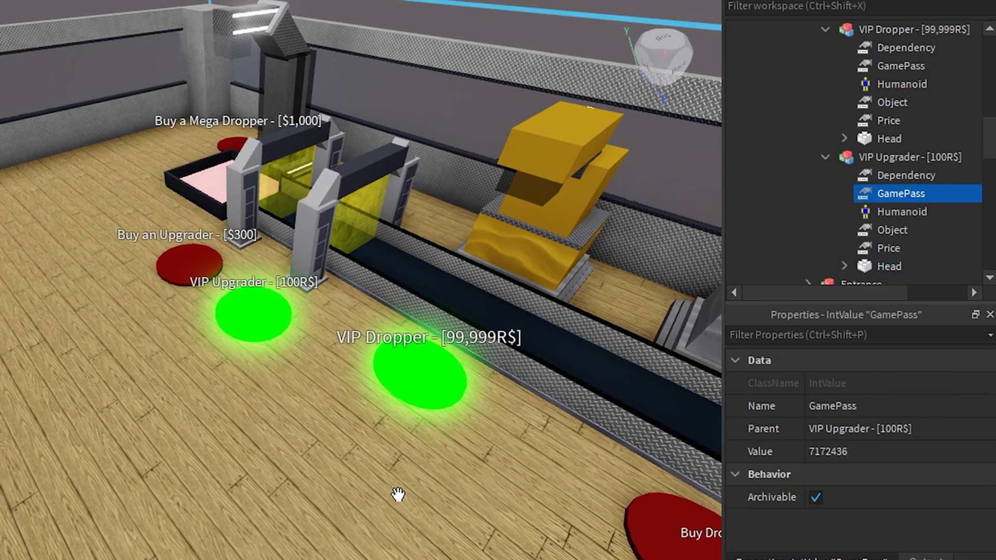
click(421, 368)
right_drag(421, 369, 407, 332)
alt+click(407, 331)
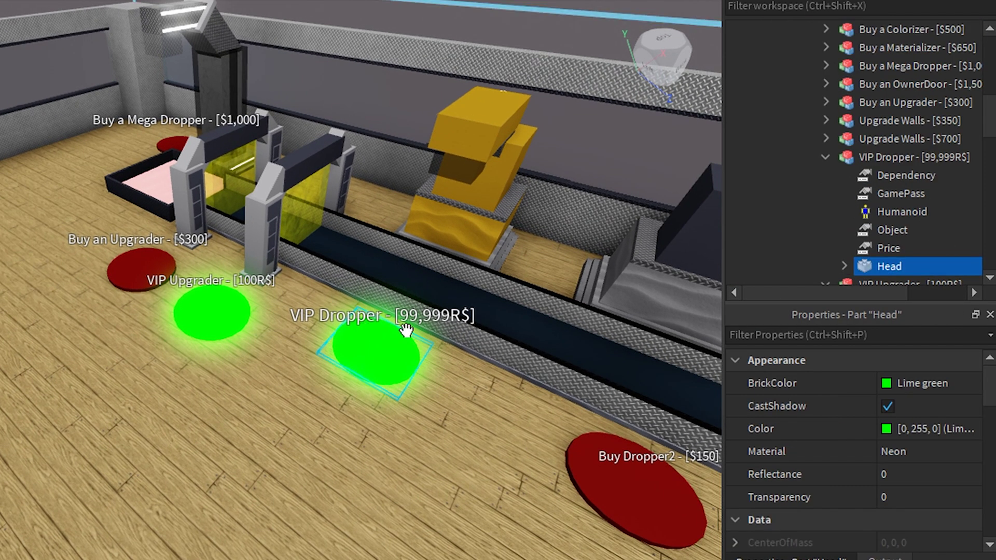
click(876, 195)
click(903, 453)
right_drag(259, 317, 222, 315)
click(222, 316)
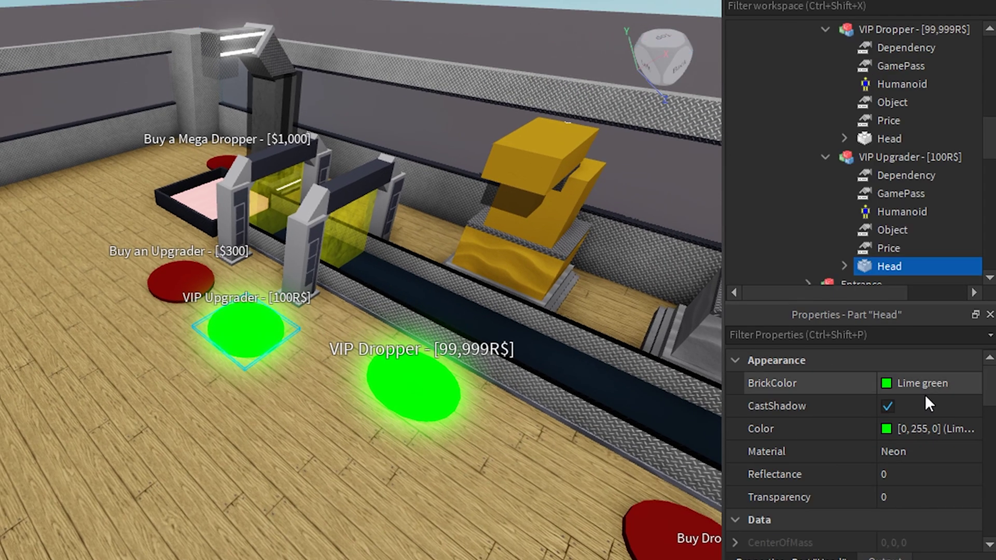
click(882, 193)
click(833, 446)
mouse_move(346, 286)
right_down()
mouse_move(356, 296)
mouse_move(332, 298)
right_up()
Rename the VIP Upgrader - [100R$] button to VIP Upgrader - [99,999R$].
click(222, 306)
double_click(917, 159)
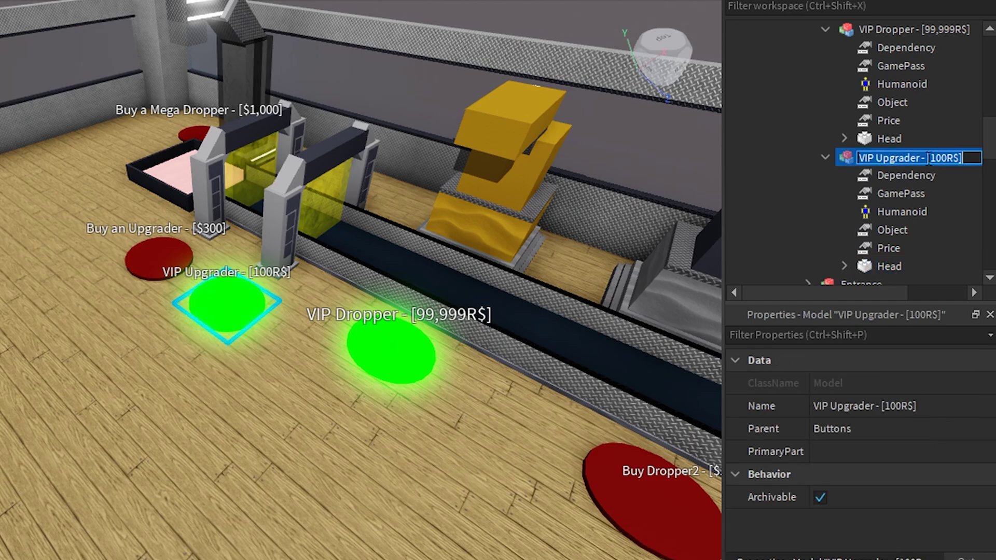
key(BackSpace)
key(BackSpace)
key(BackSpace)
text(99,999)
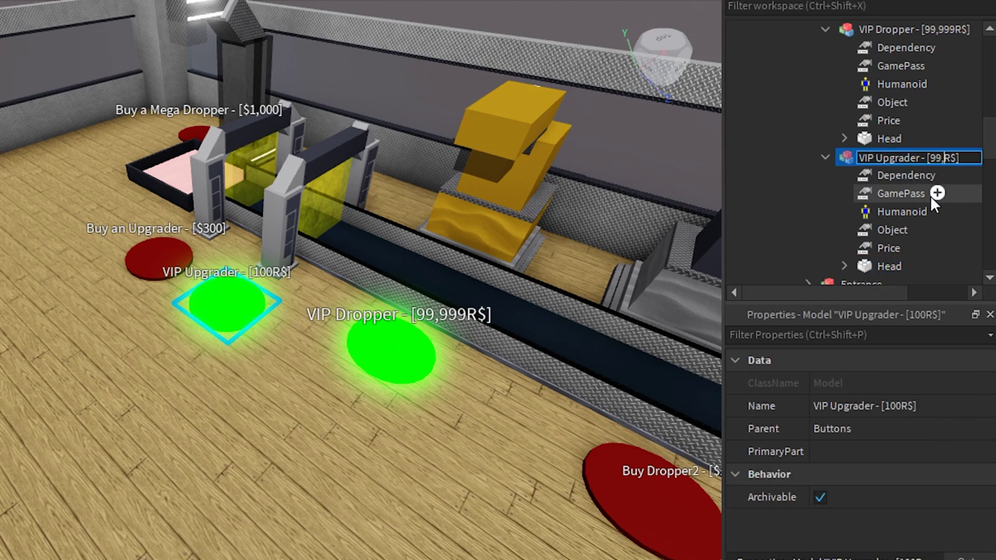
key(Return)
Recolour the tycoon's wood-plank floor from burlap to a dark grey.
scroll(500, 256, down, 5)
scroll(500, 255, up, 6)
right_drag(502, 254, 502, 255)
scroll(503, 255, down, 3)
click(333, 69)
right_drag(373, 182, 373, 183)
key(w)
key(w)
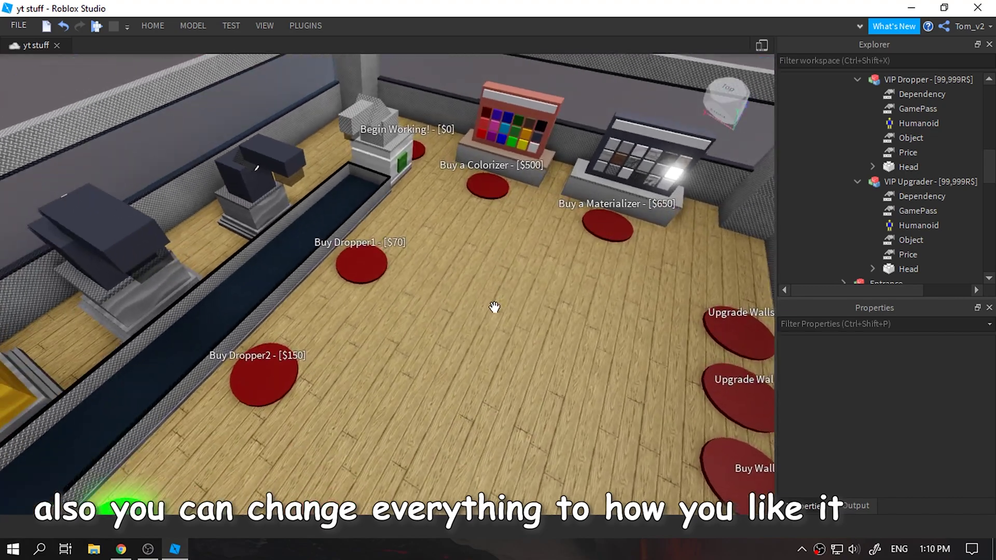
click(493, 309)
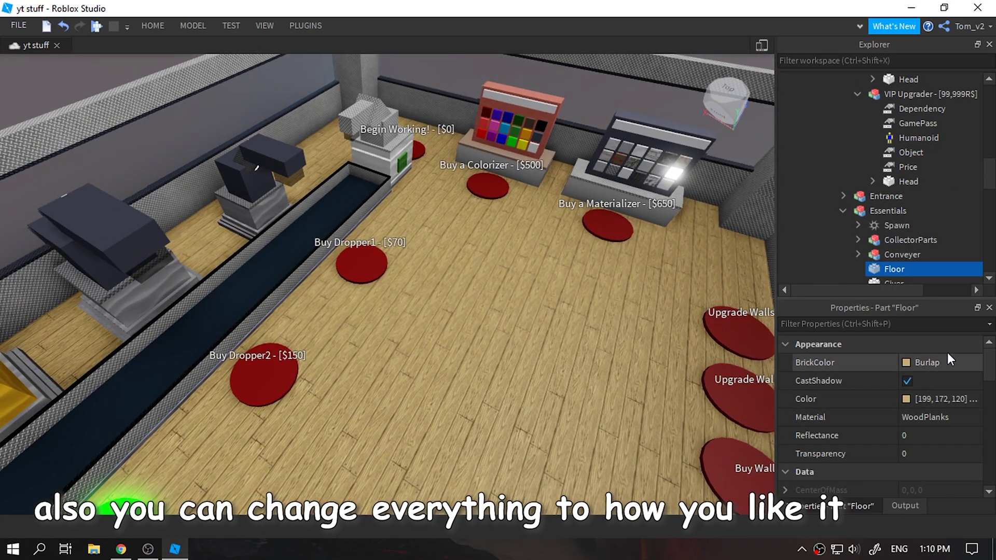
click(944, 367)
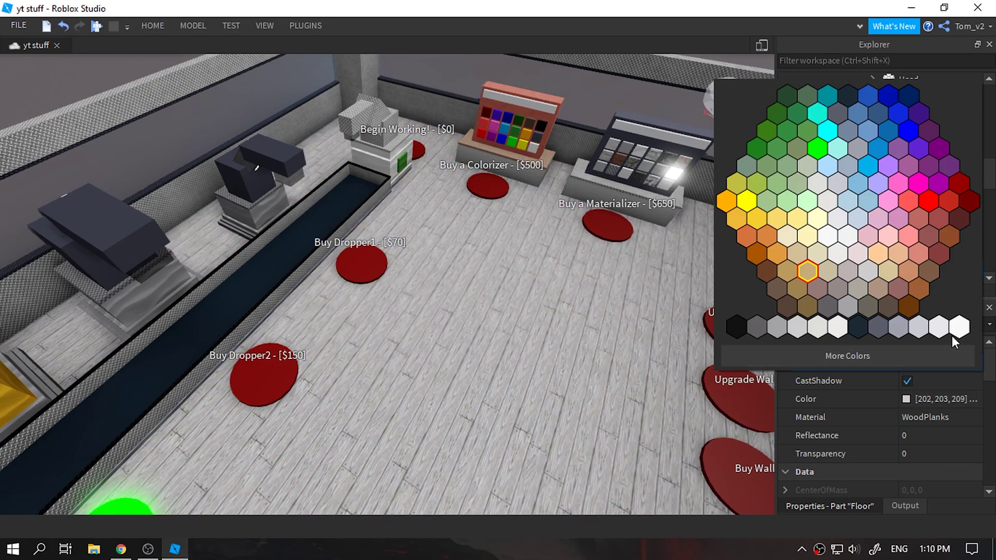
click(872, 330)
Set the BrickColor of the VIP upgrader's top beam to Gold.
right_drag(249, 169, 431, 218)
key(w)
click(363, 283)
click(932, 366)
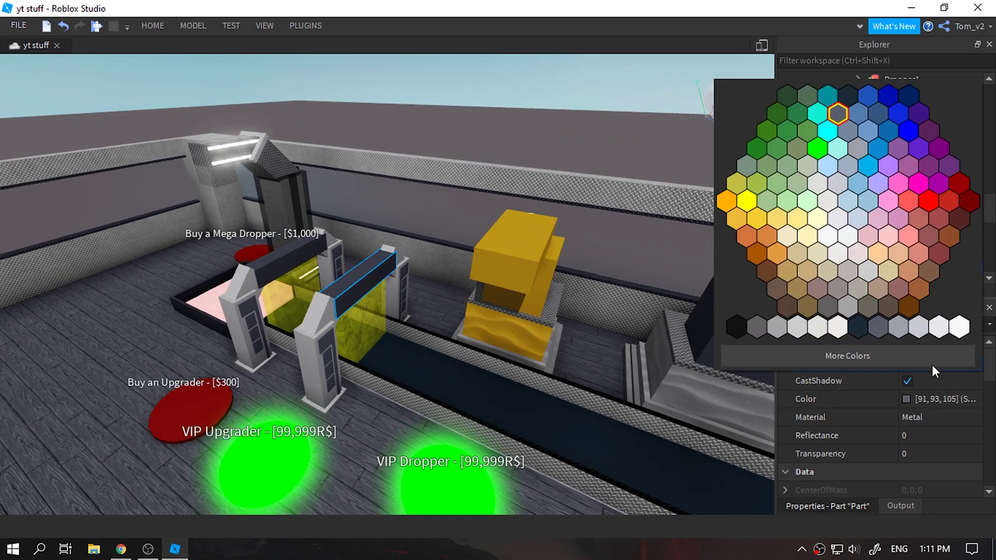
click(736, 219)
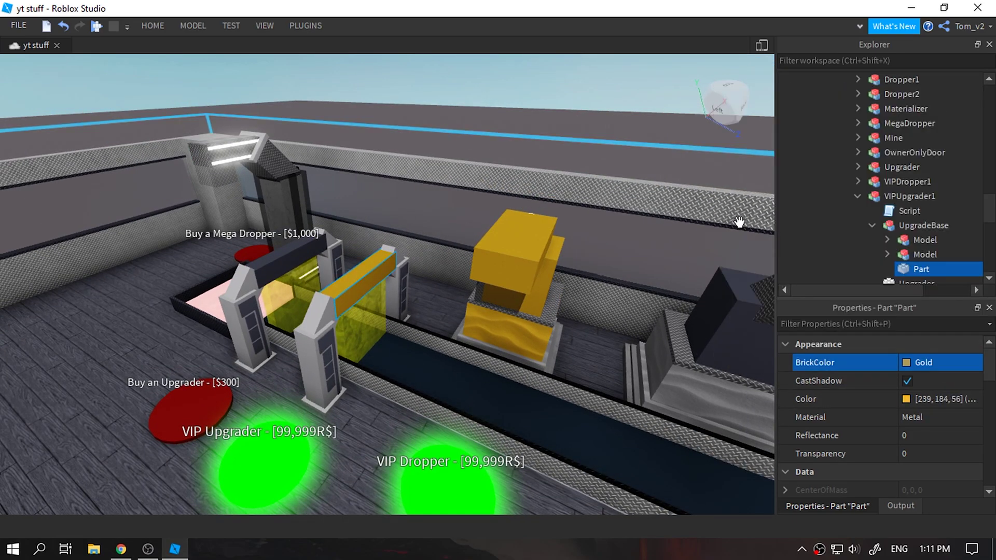
Set the BrickColor of the VIP upgrader's translucent Upgrader part to Lime green.
right_drag(558, 292, 544, 334)
click(369, 247)
click(942, 359)
click(810, 141)
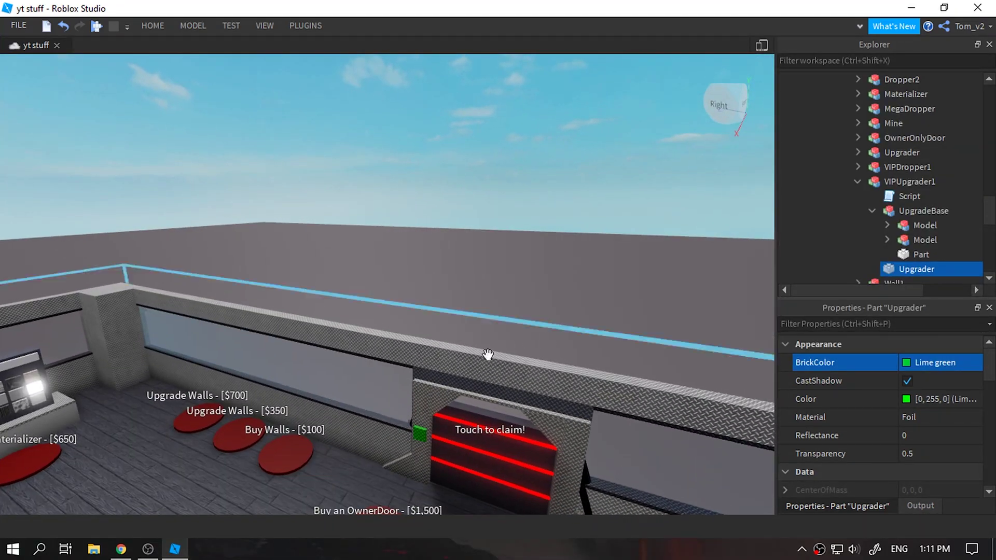
Try to stretch the upper diamond-plate wall parts upward to make the walls taller.
click(484, 371)
click(487, 364)
right_drag(526, 293, 524, 292)
scroll(525, 292, down, 2)
drag(404, 308, 406, 241)
right_drag(494, 270, 497, 273)
key(d)
click(404, 287)
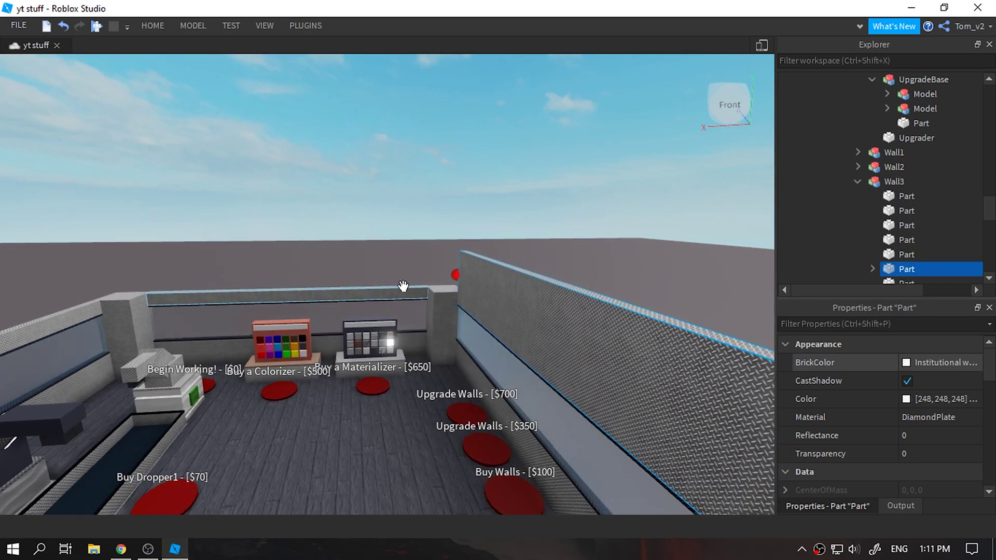
drag(289, 283, 297, 235)
right_drag(389, 274, 444, 337)
key(ctrl+z)
key(ctrl+z)
Set the BrickColor of the first dropper's metal body block to Toothpaste.
click(505, 258)
key(s)
key(w)
click(460, 318)
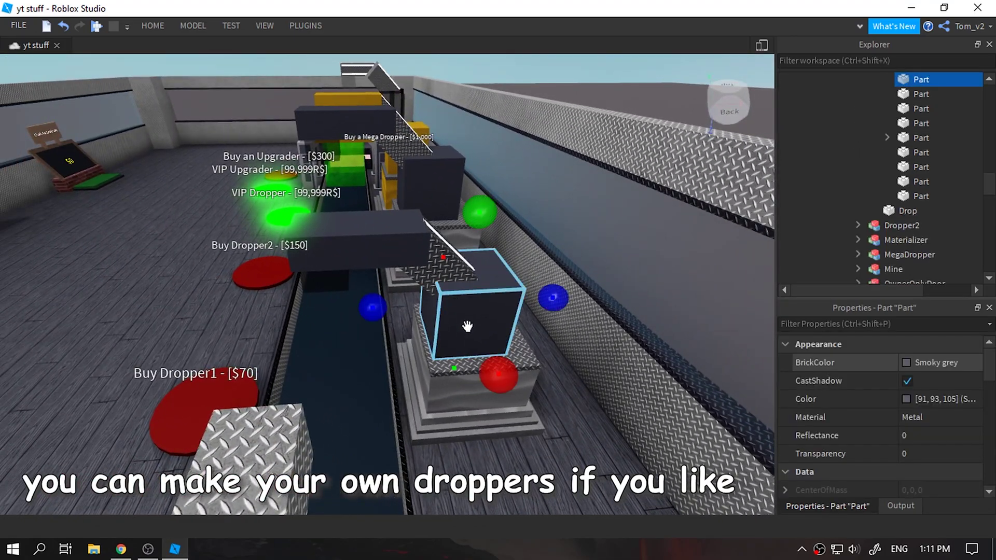
click(937, 362)
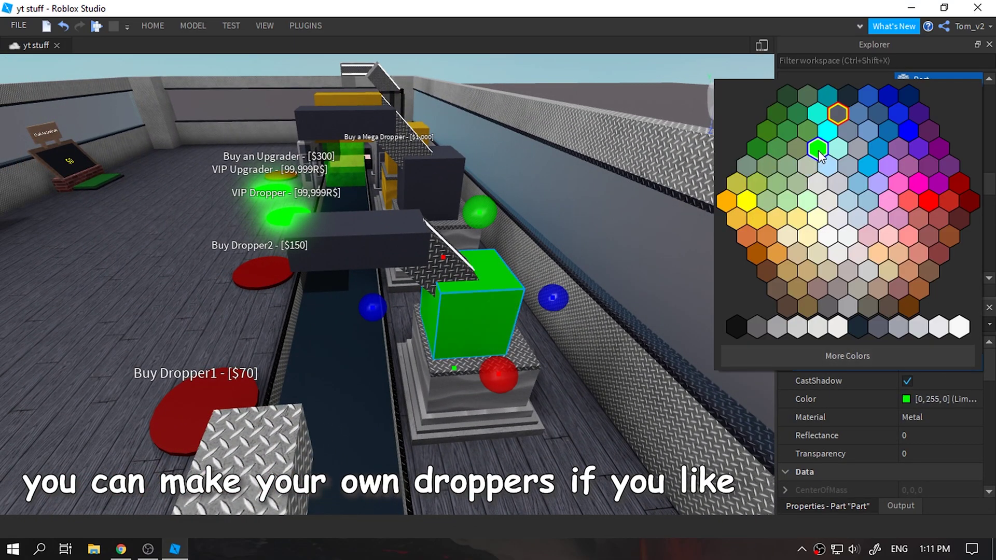
click(830, 133)
Stretch the first dropper's Toothpaste-coloured body block upward to make it taller.
right_drag(428, 300, 431, 314)
click(464, 273)
drag(395, 208, 400, 105)
right_drag(400, 101, 411, 282)
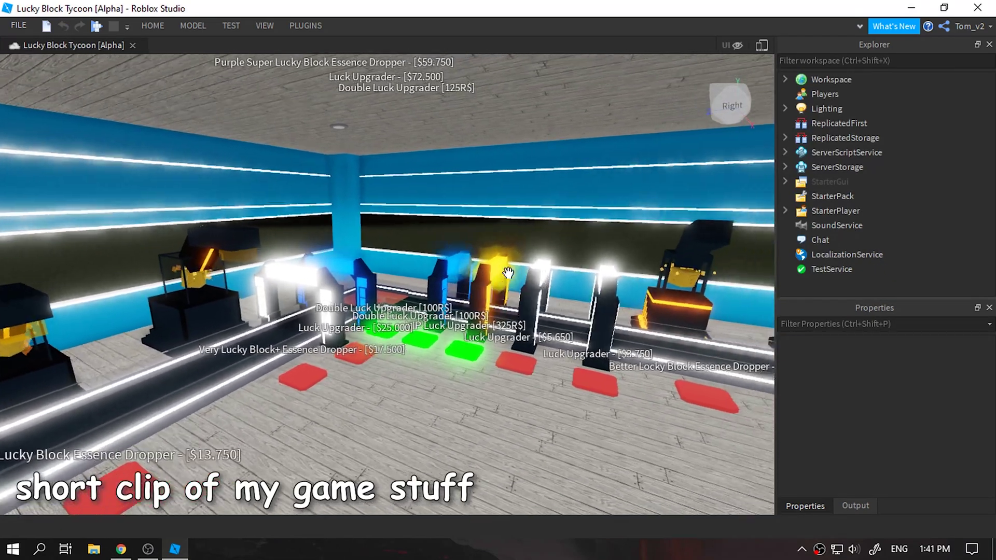
Look around the droppers, upgraders and buttons in the Lucky Block Tycoon [Alpha] place.
mouse_move(508, 273)
right_down()
mouse_move(497, 273)
mouse_move(508, 273)
right_up()
key(w)
key(d)
key(w)
key(w)
key(s)
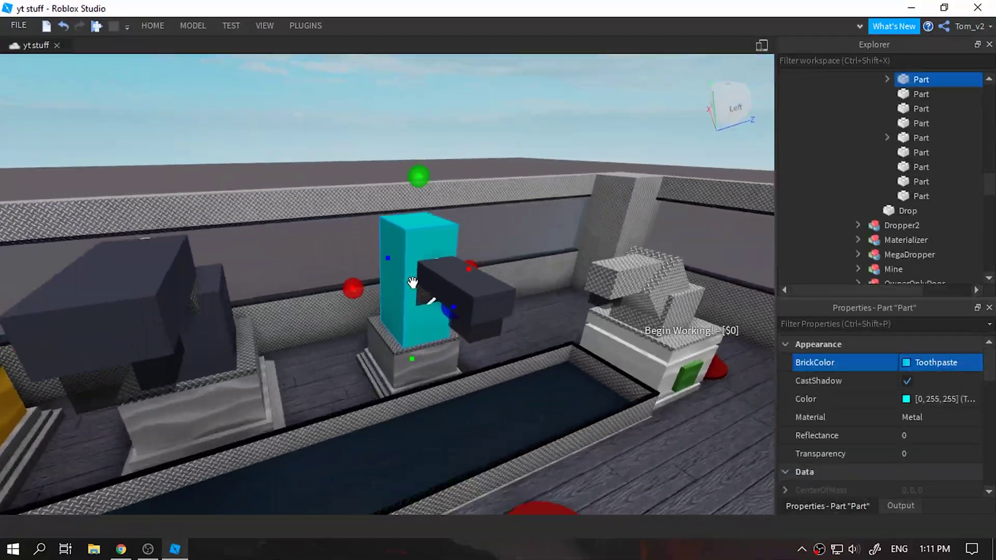
Try to raise the first dropper's arm and diamond-plate wedge without its neon strip.
right_drag(418, 284, 413, 282)
click(467, 296)
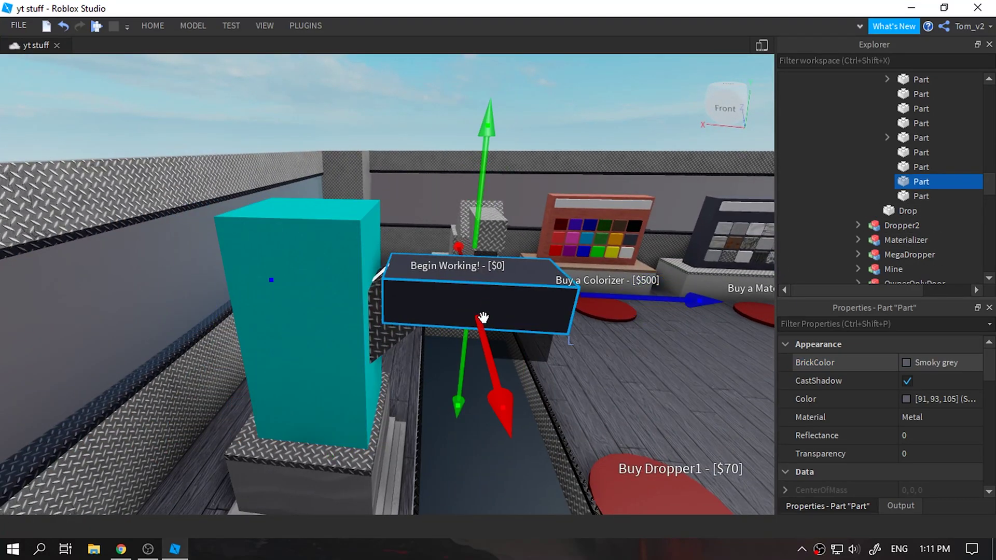
ctrl+click(387, 323)
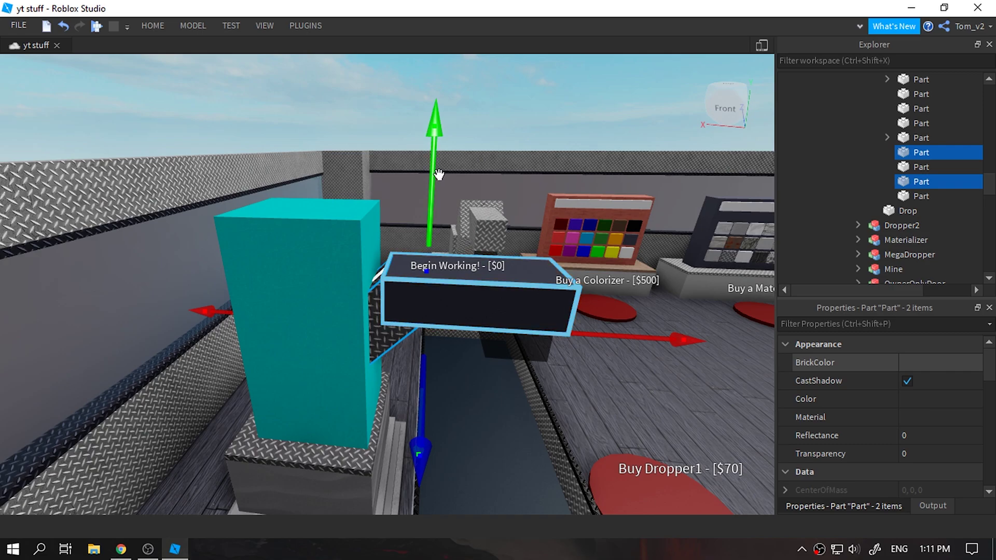
drag(442, 44, 443, 92)
scroll(442, 78, down, 2)
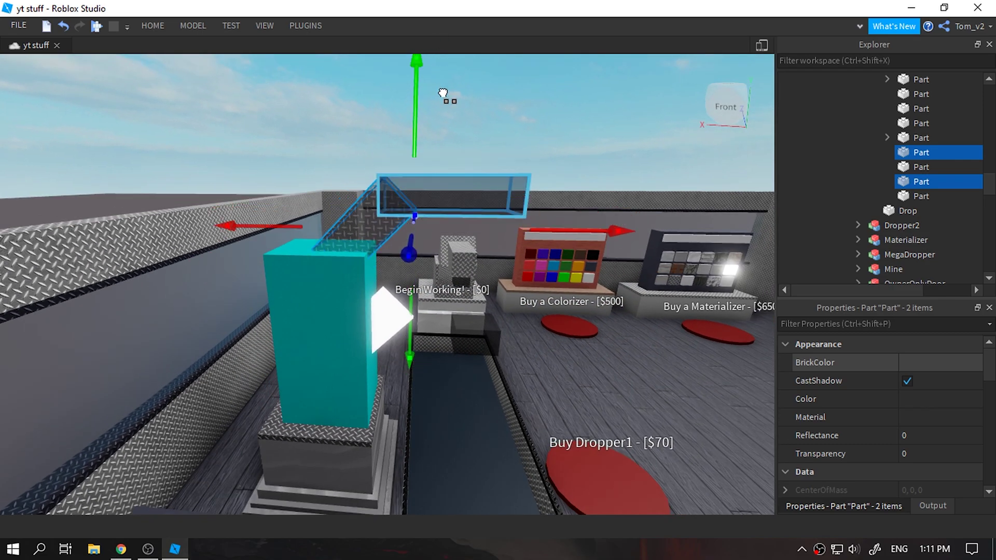
click(397, 319)
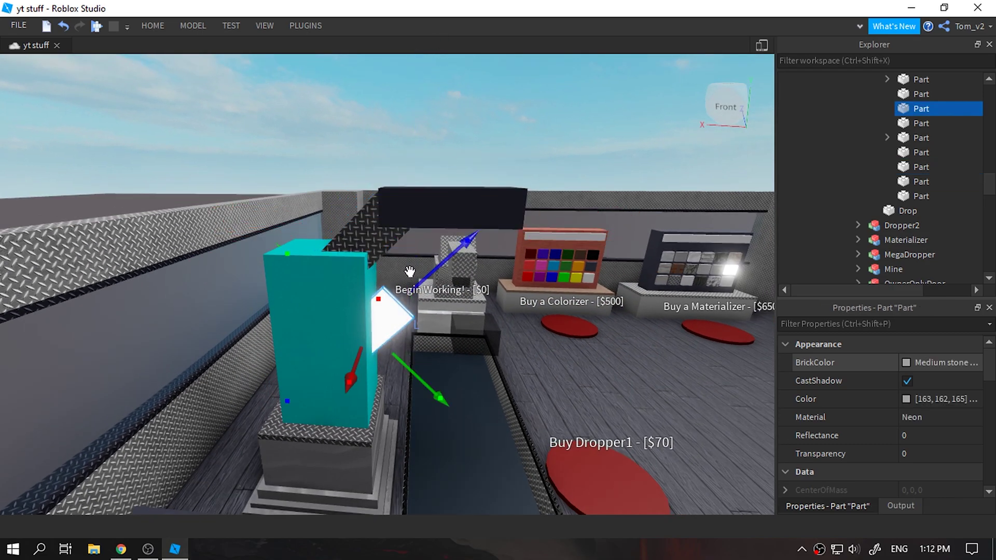
key(ctrl+z)
Raise the first dropper's arm, diamond-plate wedge and neon strip together to the top of the body block.
right_drag(437, 296, 437, 291)
scroll(374, 236, up, 2)
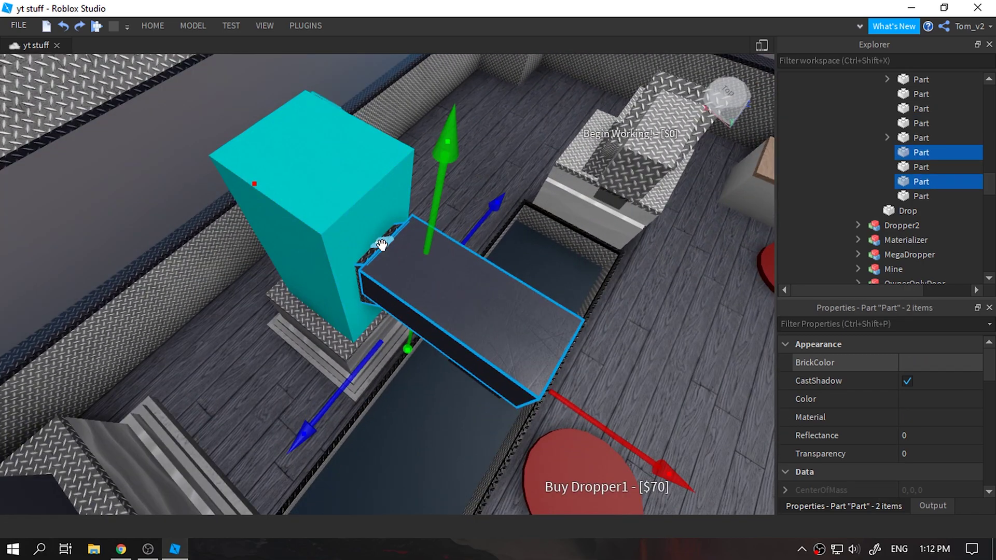
right_drag(427, 204, 436, 169)
drag(436, 169, 445, 94)
right_drag(441, 266, 436, 290)
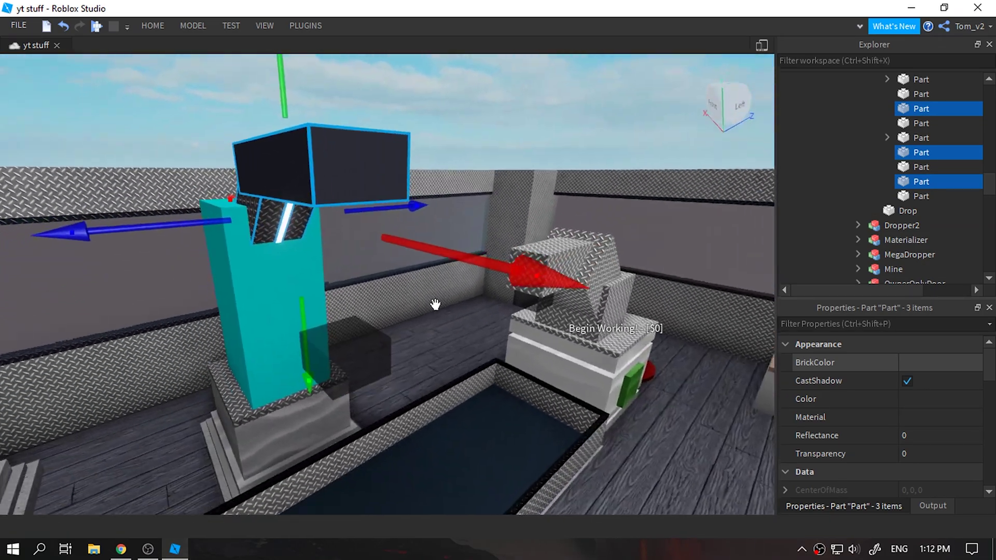
Move the first dropper's Drop part up to sit beneath the raised arm.
click(908, 210)
drag(342, 248, 358, 104)
right_drag(357, 117, 358, 105)
drag(358, 105, 364, 121)
right_drag(358, 104, 362, 93)
drag(364, 121, 362, 139)
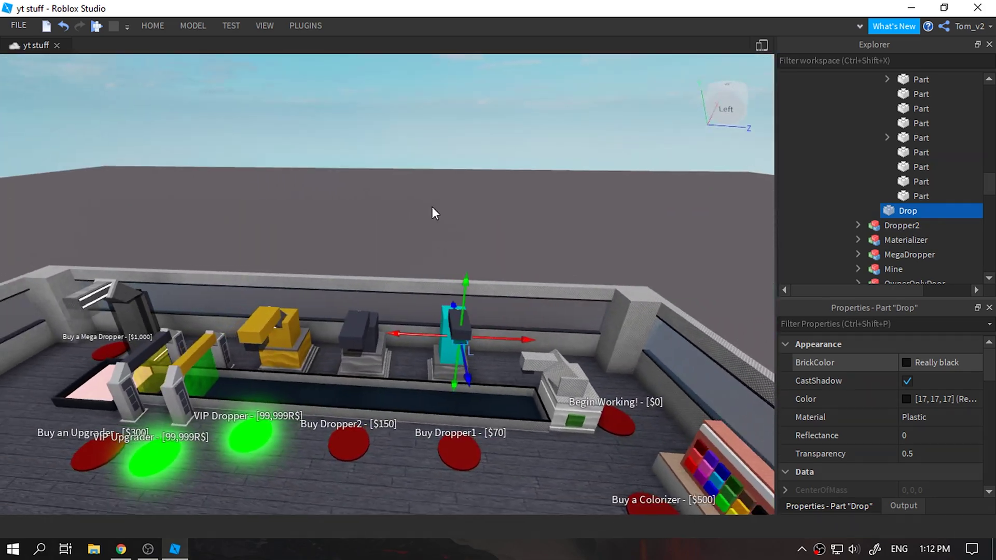
click(432, 206)
Open the Toolbox and search its models for "dropper".
scroll(454, 279, up, 5)
scroll(454, 279, up, 2)
scroll(454, 279, down, 3)
click(236, 25)
click(262, 25)
click(117, 61)
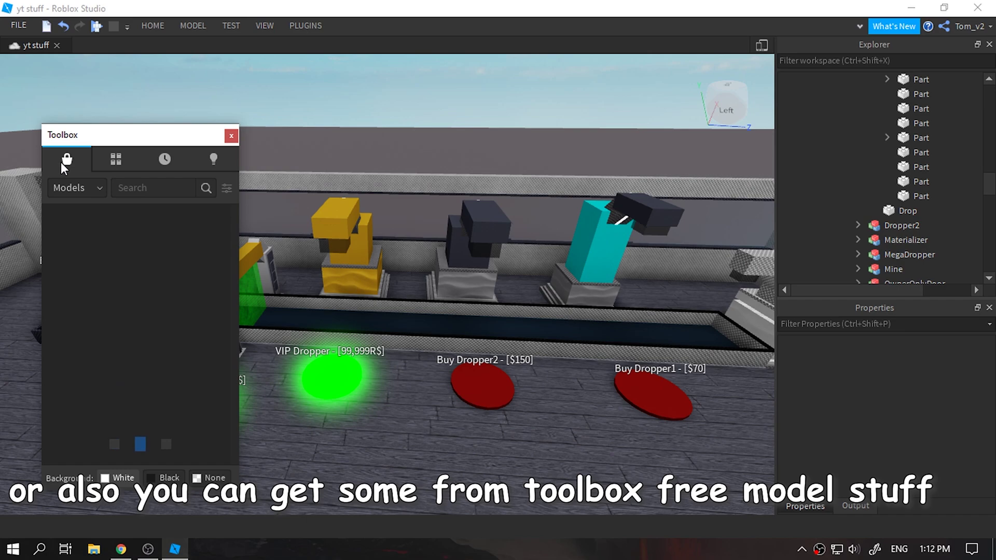
click(151, 185)
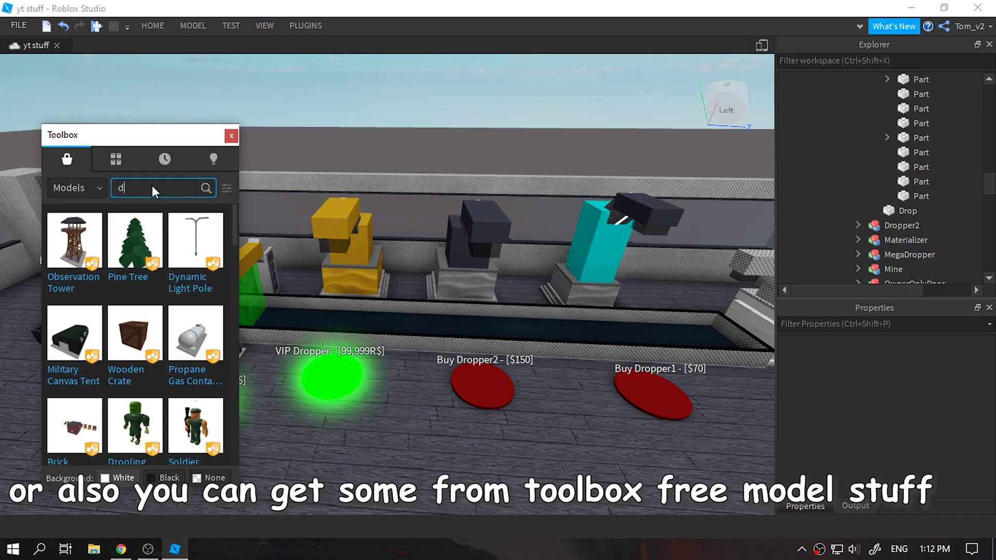
text(dropper)
key(Return)
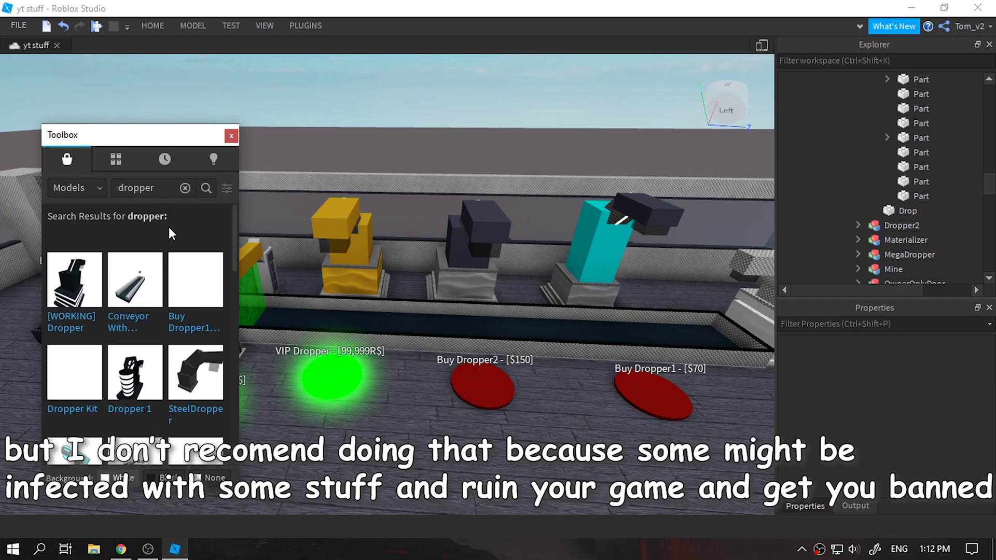
scroll(191, 350, down, 5)
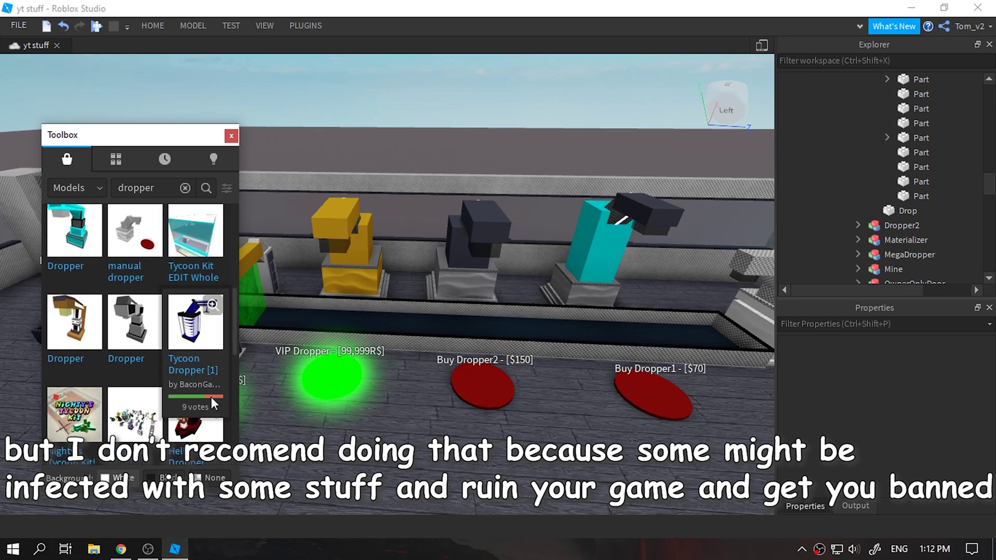
scroll(205, 390, up, 1)
Try out the Tycoon Kit model from the search results and delete it from the place.
right_drag(377, 264, 378, 264)
drag(195, 338, 493, 272)
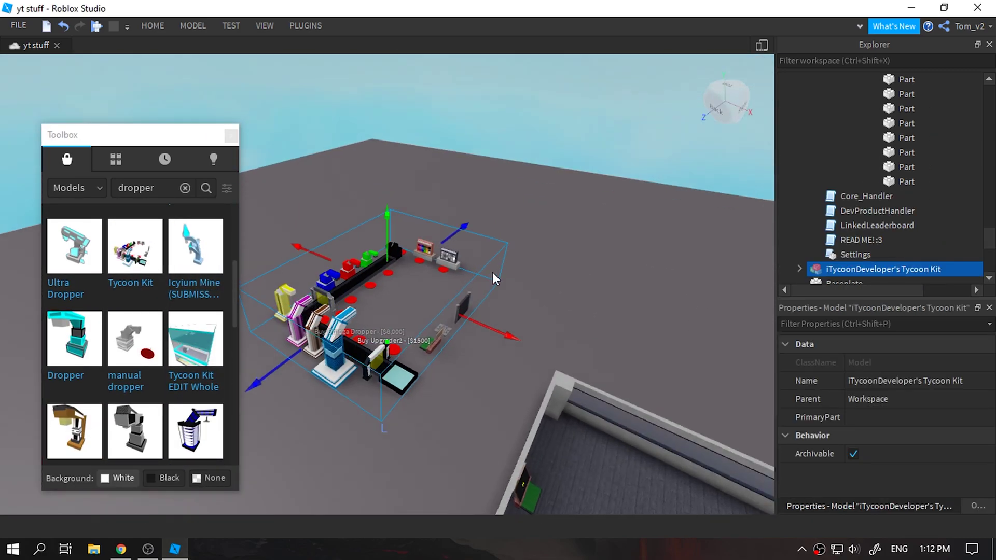
key(Delete)
Insert the Droppers model from the search results into the place and close the Toolbox.
scroll(198, 381, down, 4)
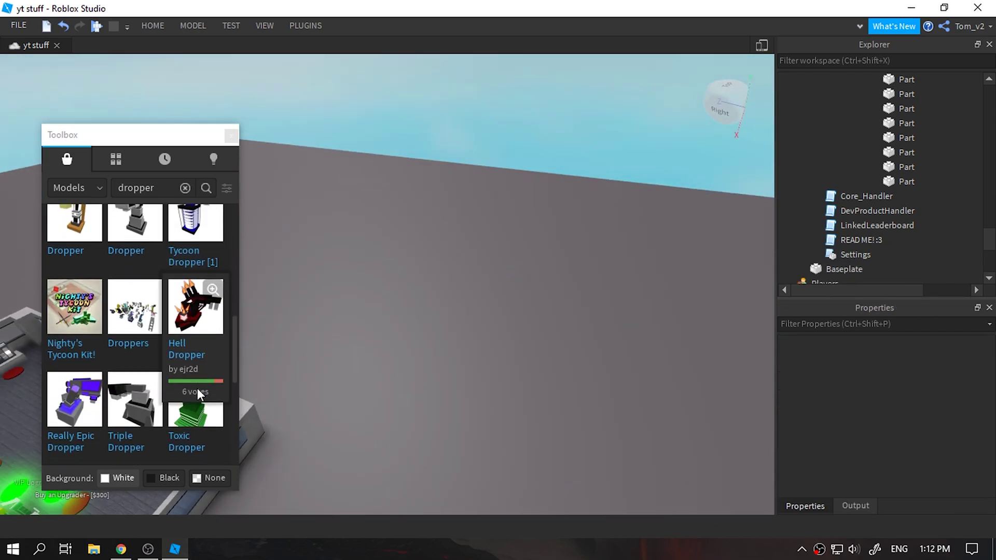
drag(135, 311, 494, 336)
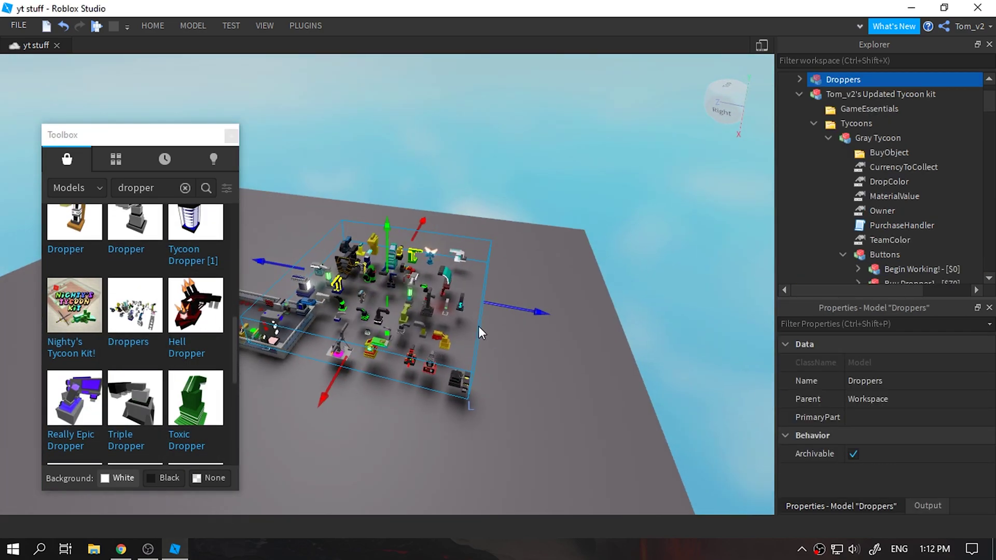
scroll(477, 327, up, 8)
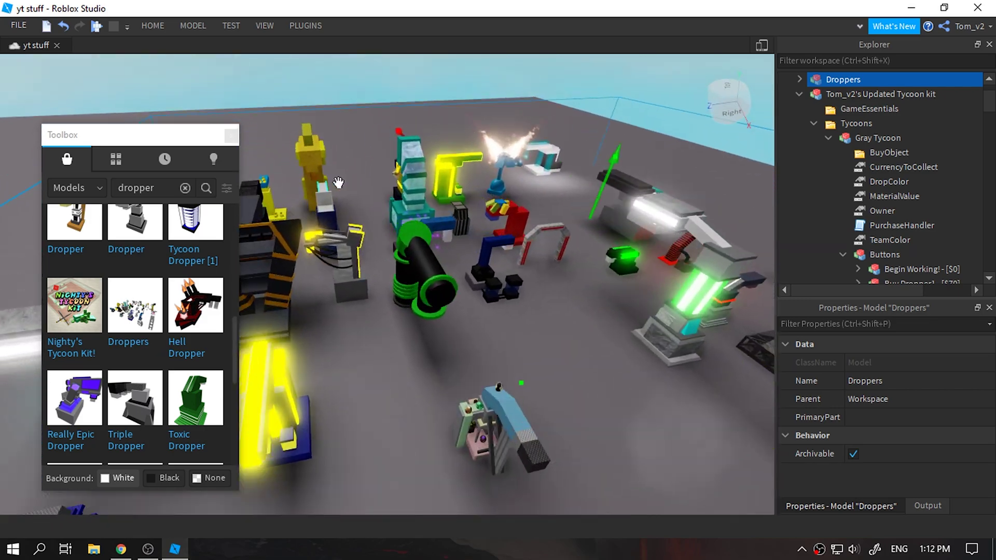
right_drag(339, 182, 218, 110)
click(231, 136)
Take Dropper 6 out of the Droppers model into the Workspace and delete the rest of the Droppers model.
key(w)
right_drag(425, 241, 424, 241)
key(w)
key(w)
click(382, 318)
click(848, 240)
click(800, 240)
drag(832, 241, 839, 129)
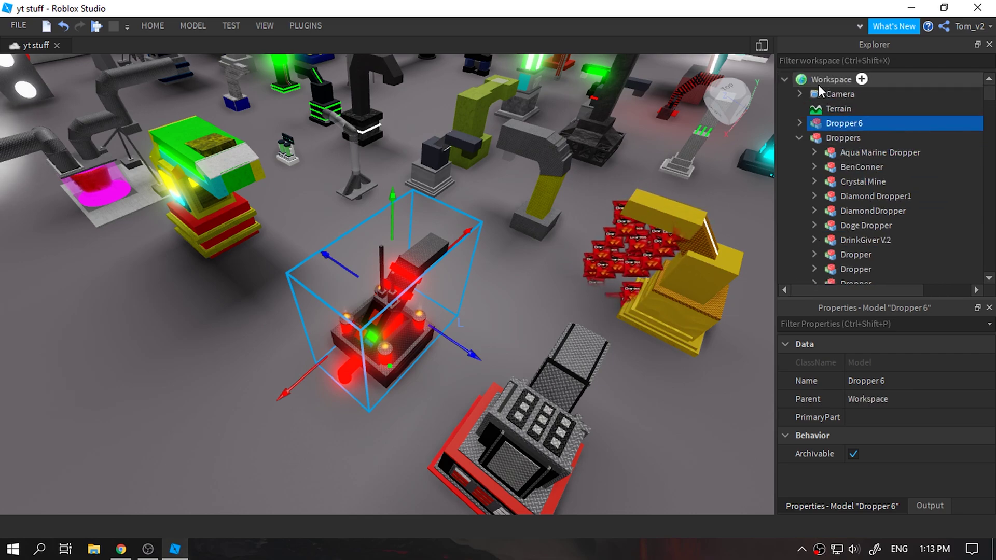
click(834, 133)
key(Delete)
Move Dropper 6 into the tycoon building, into the corner beside the Mega Dropper.
click(839, 123)
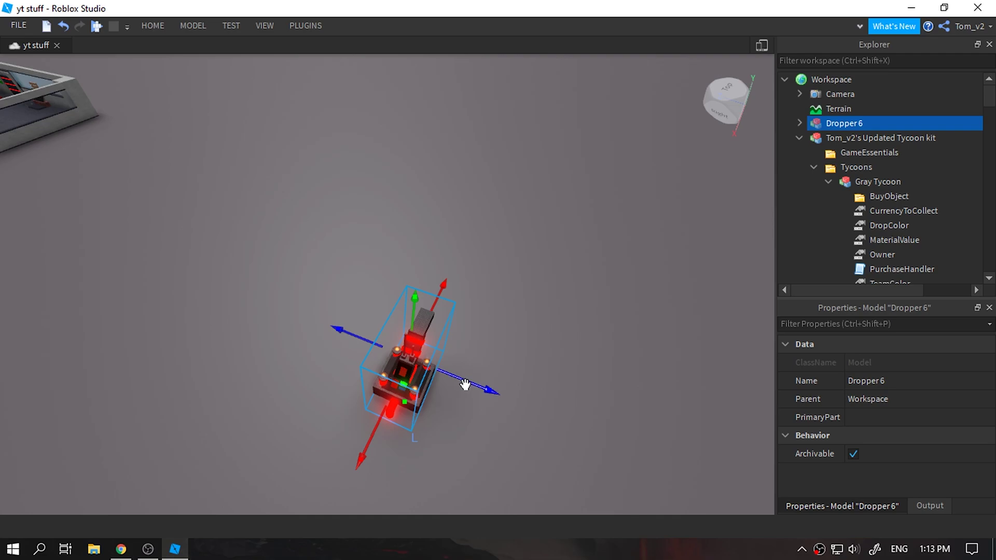
key(w)
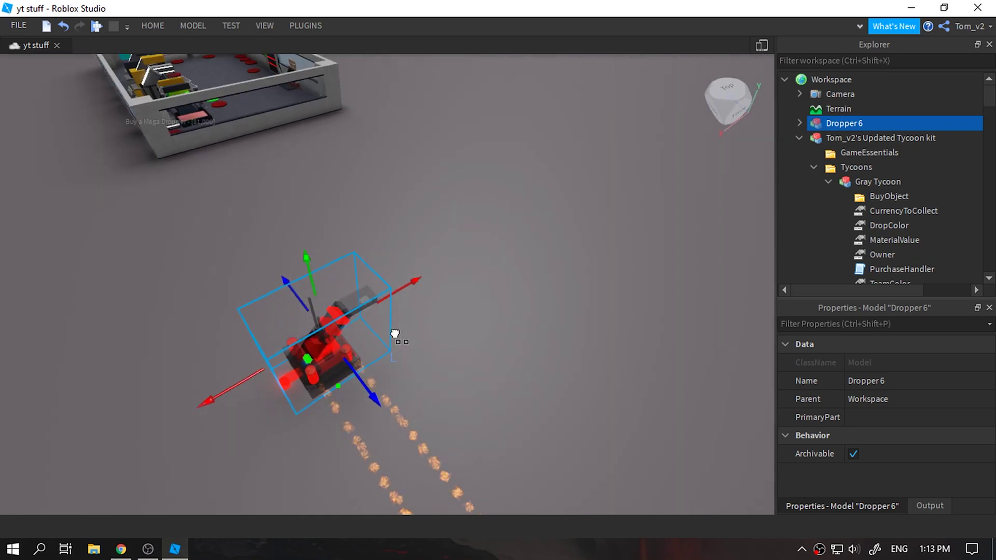
key(a)
drag(395, 334, 581, 279)
drag(512, 404, 506, 369)
mouse_move(507, 368)
right_down()
mouse_move(488, 370)
mouse_move(508, 370)
right_up()
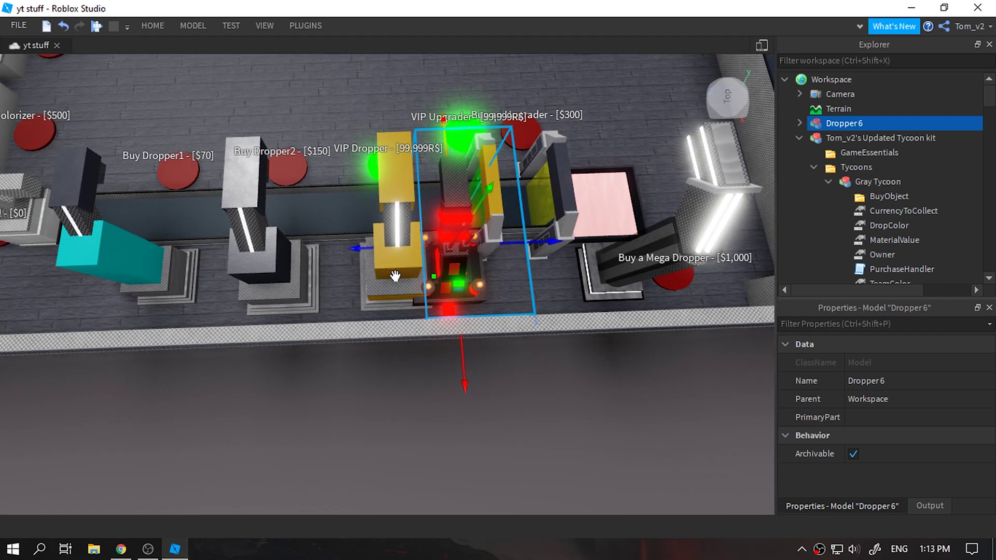
key(d)
drag(520, 240, 467, 226)
drag(410, 349, 517, 281)
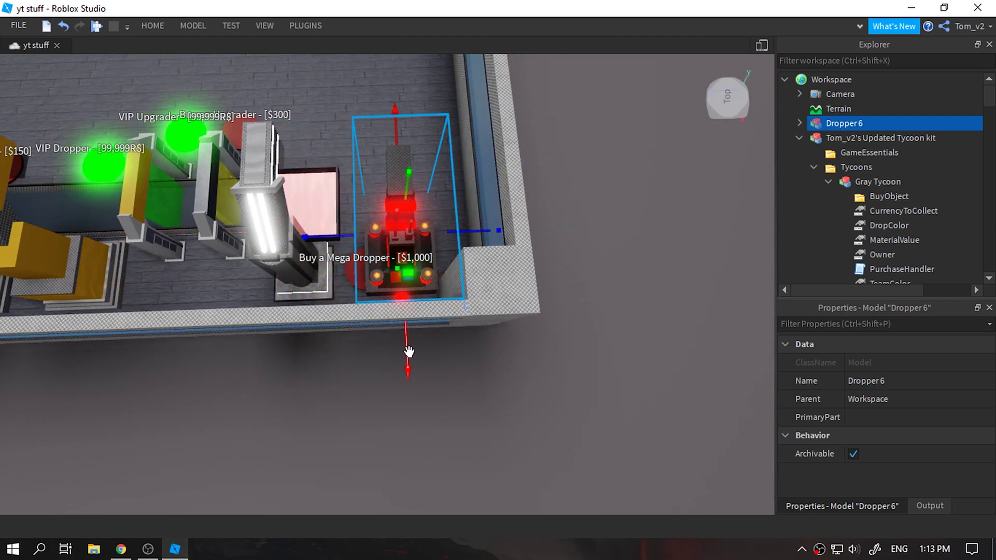
Rotate Dropper 6 so its arm faces the collector and shift it along the floor beside the collector.
key(ctrl+5)
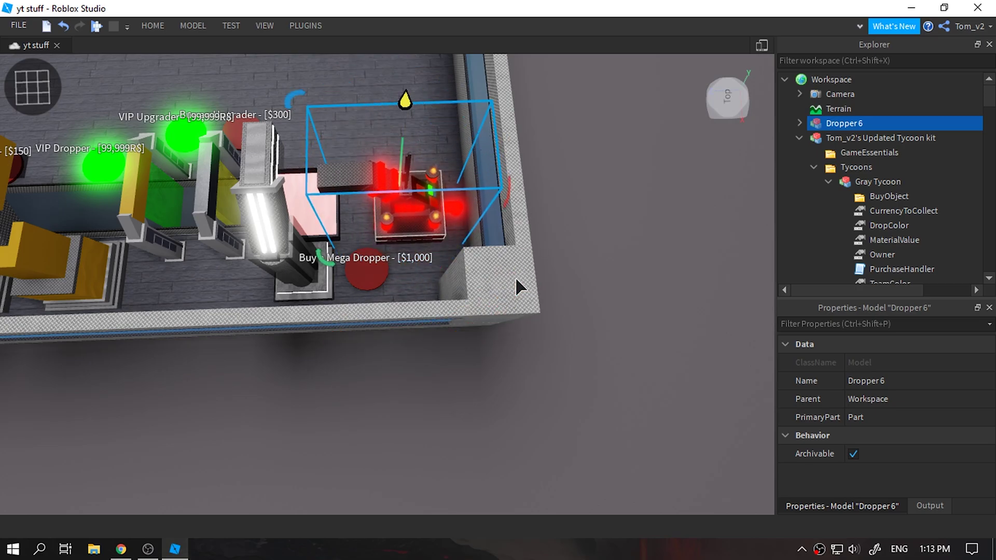
right_drag(435, 249, 437, 236)
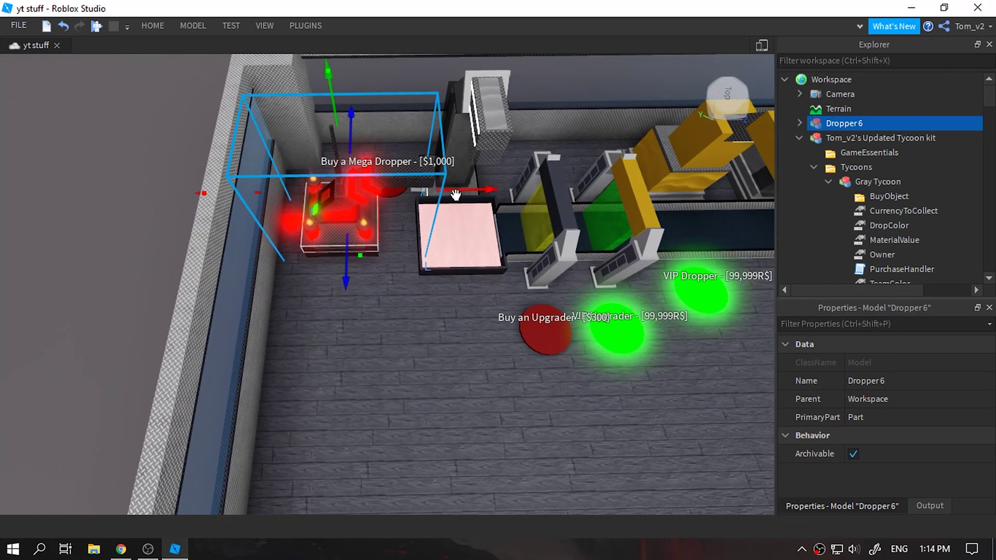
right_drag(489, 194, 478, 271)
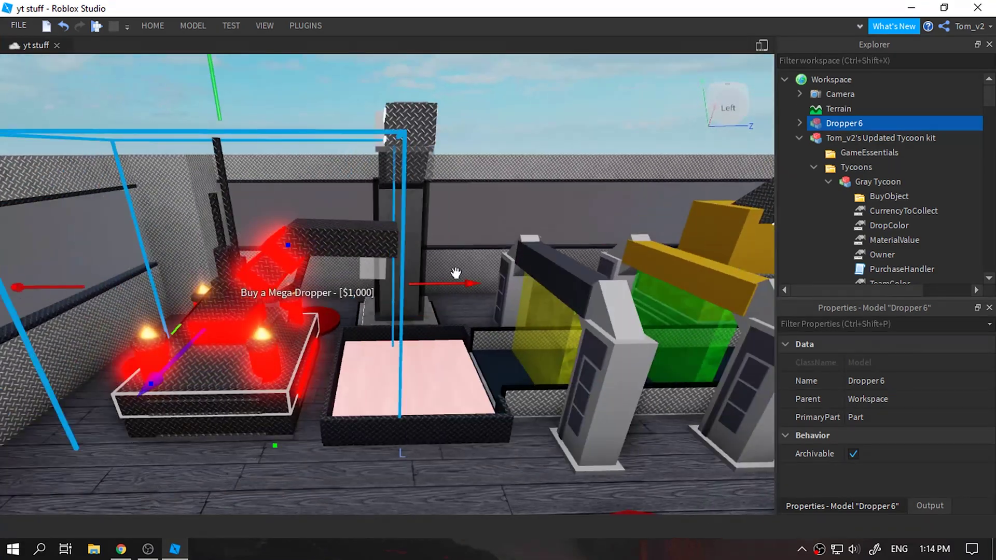
drag(454, 288, 448, 289)
right_drag(434, 205, 434, 204)
right_drag(540, 254, 541, 254)
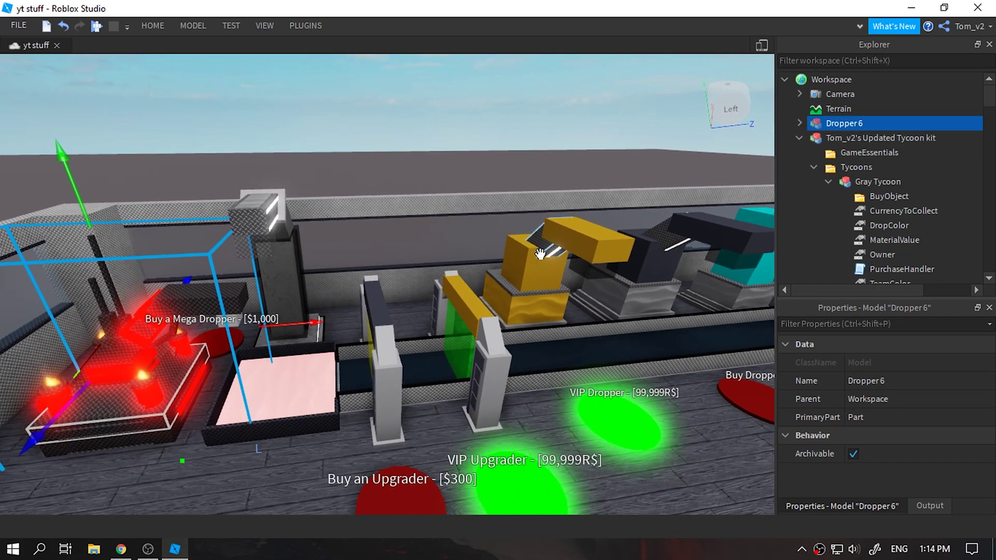
Put the Dropper 6 model into the Purchases group of the Gray Tycoon.
click(258, 224)
click(858, 225)
scroll(864, 216, up, 15)
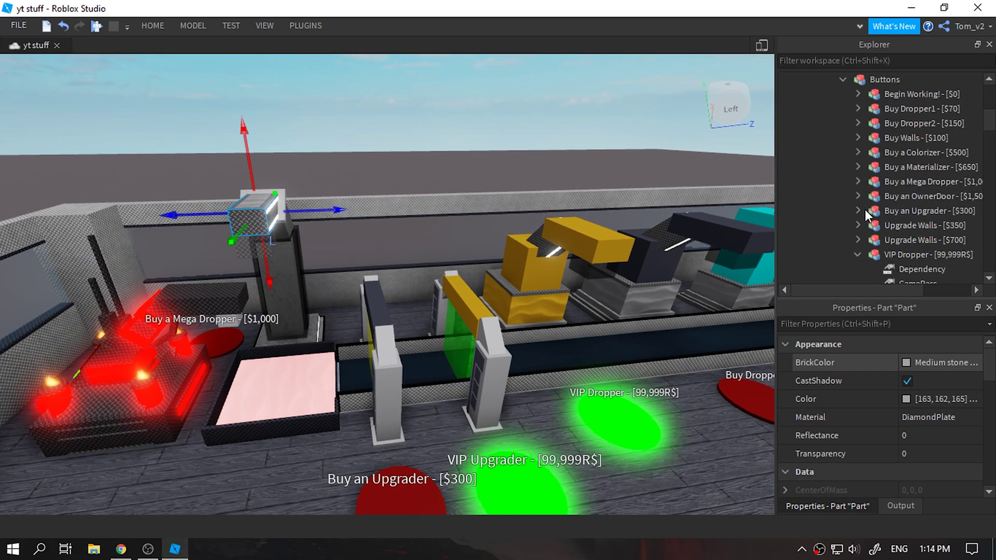
scroll(847, 195, up, 1)
scroll(833, 165, down, 3)
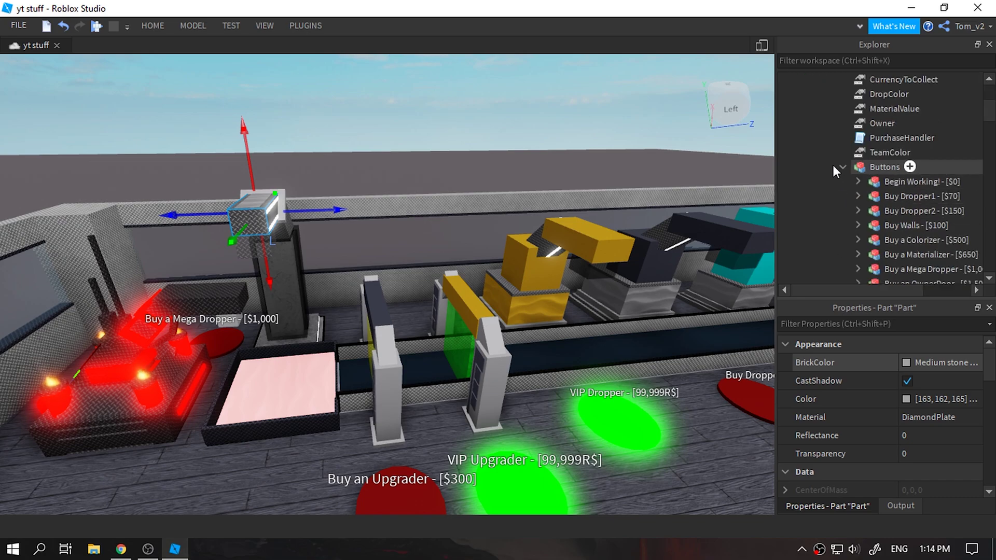
click(843, 167)
click(842, 196)
scroll(880, 227, up, 1)
scroll(873, 187, down, 2)
click(857, 211)
scroll(868, 181, up, 4)
drag(867, 123, 908, 182)
scroll(892, 140, down, 4)
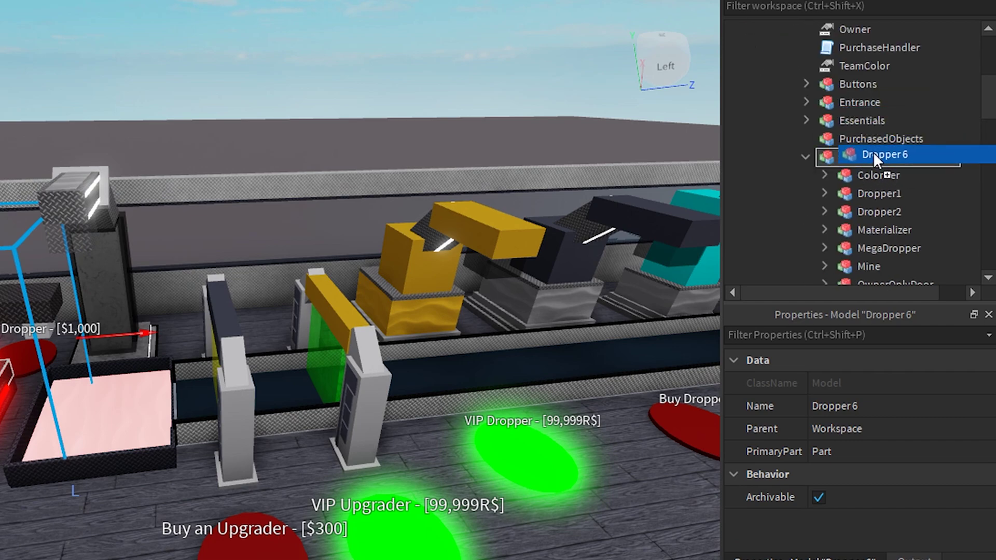
drag(873, 152, 854, 156)
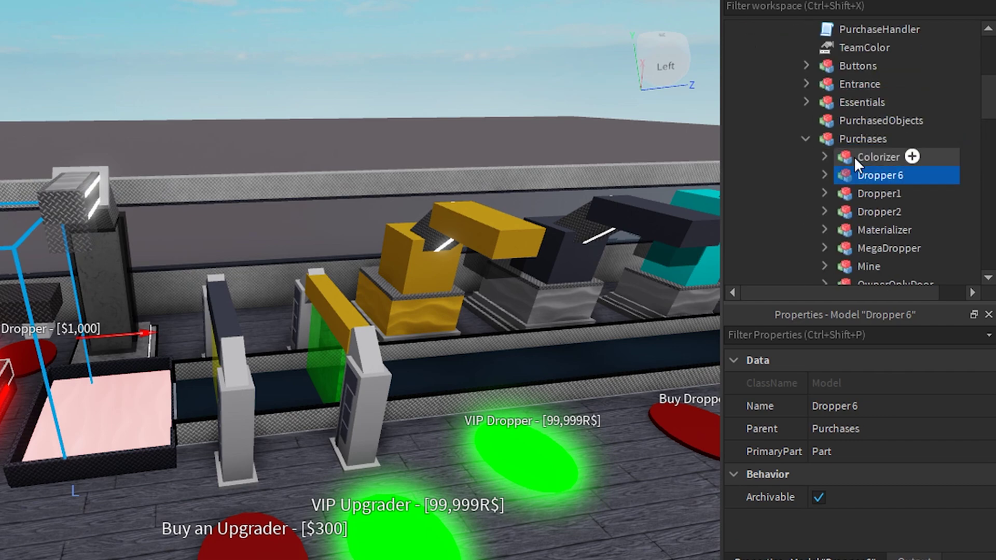
Rename the Dropper 6 model as Dropper21 and copy the new name.
click(858, 142)
click(873, 179)
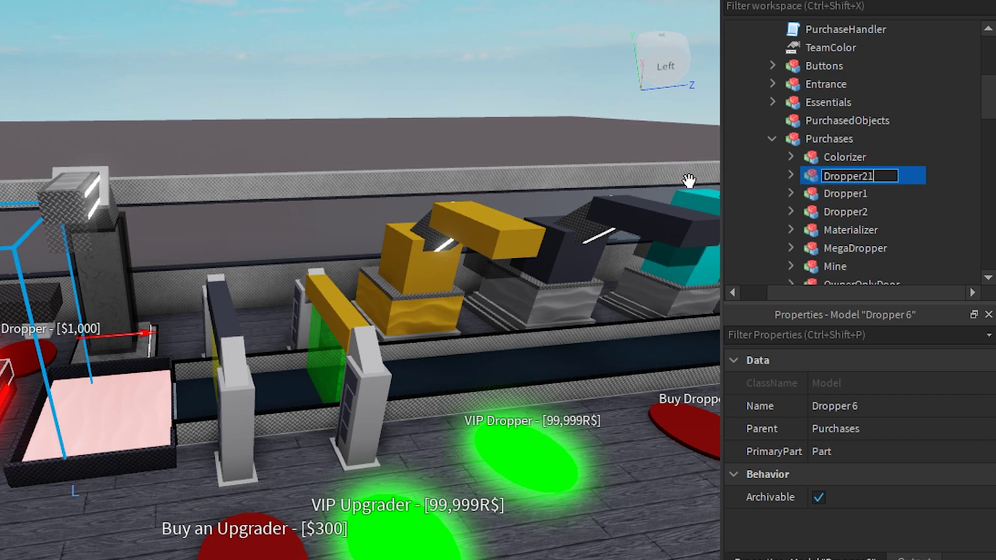
drag(886, 177, 818, 171)
key(ctrl+c)
Duplicate the "Buy a Mega Dropper - [$1,000]" button within the tycoon's Buttons group.
right_drag(411, 272, 410, 275)
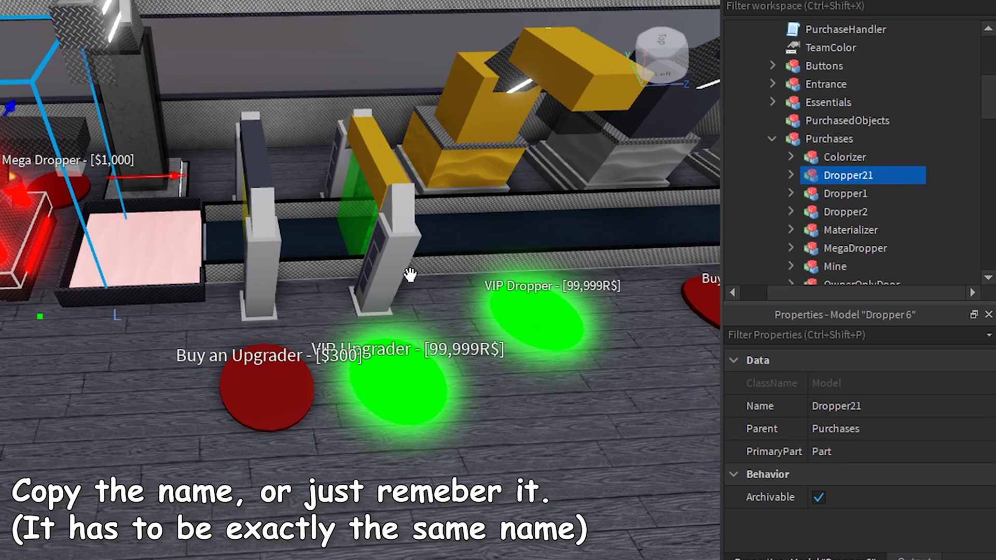
right_drag(306, 309, 304, 299)
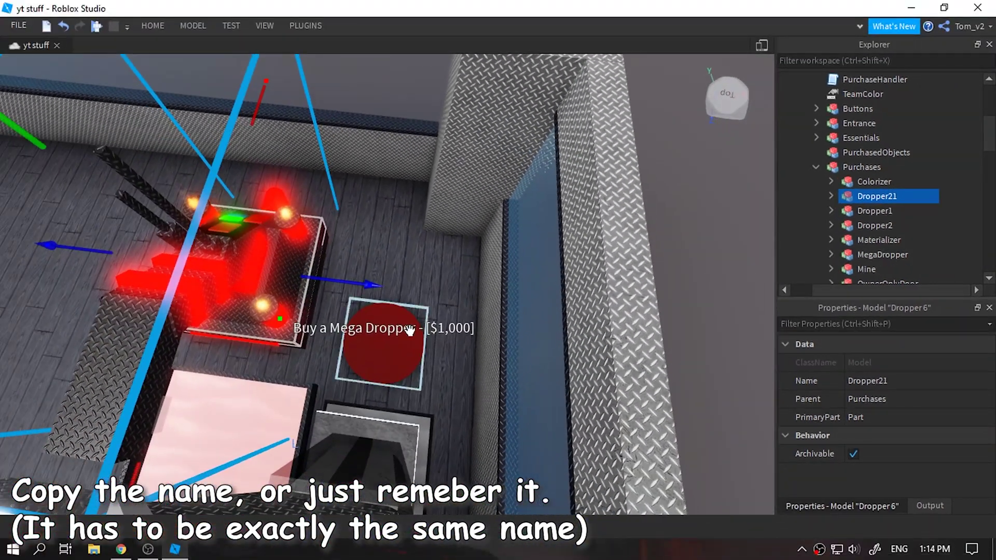
alt+click(389, 337)
click(914, 207)
click(858, 203)
right_click(882, 206)
click(861, 58)
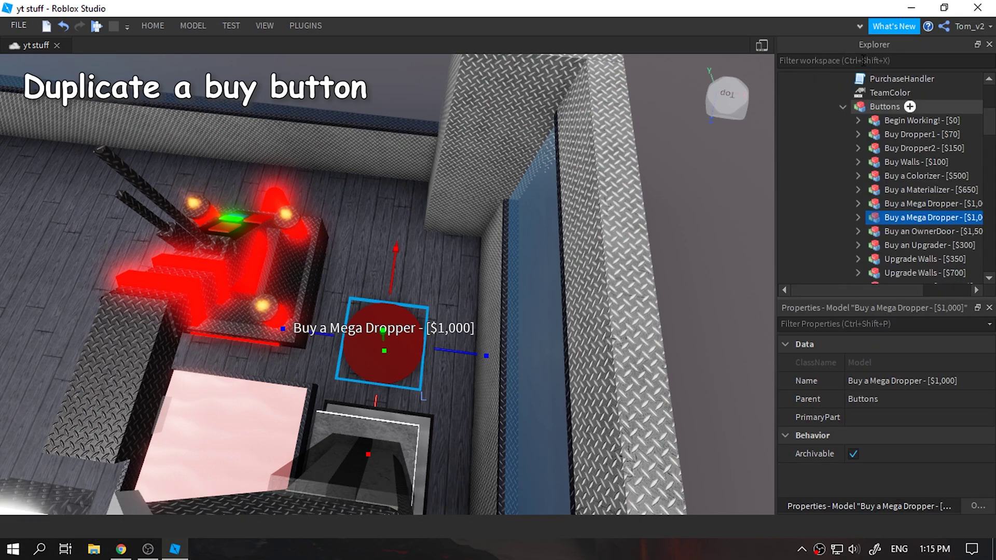
Move the duplicated buy button onto the open floor in front of the red flaming dropper.
drag(447, 365, 431, 358)
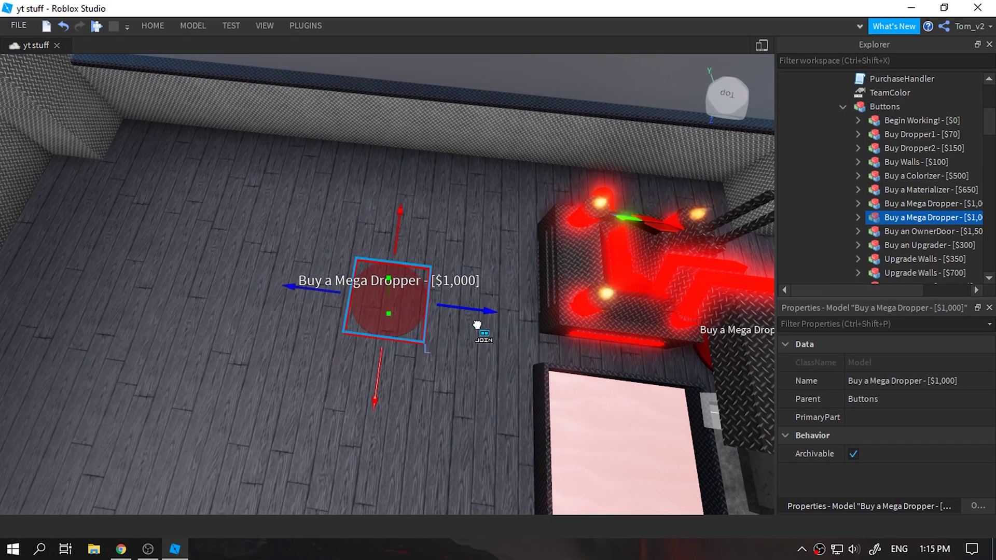
drag(384, 367, 476, 330)
right_drag(482, 334, 494, 327)
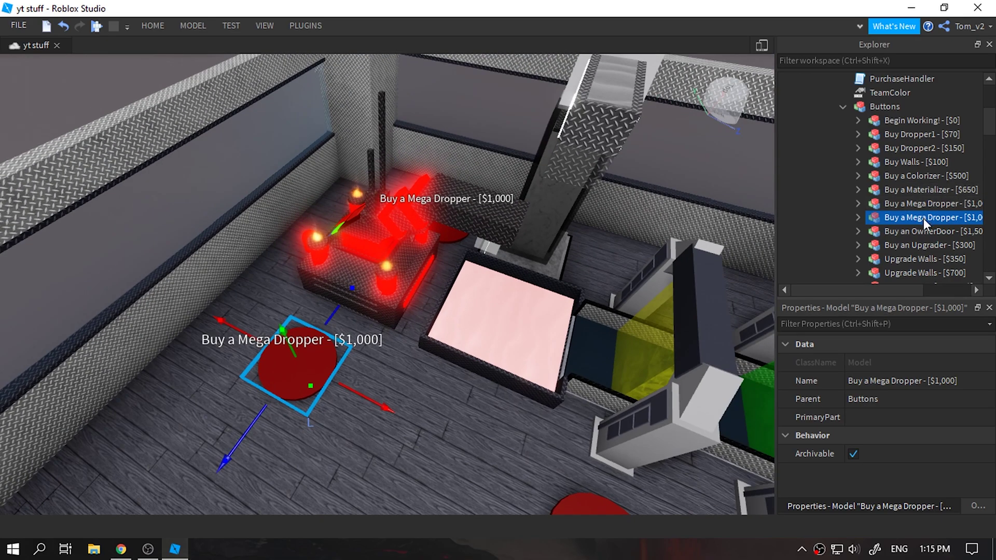
Rename the duplicated button as "Buy a Epic Flaming Dropper - [$2,000]".
click(921, 220)
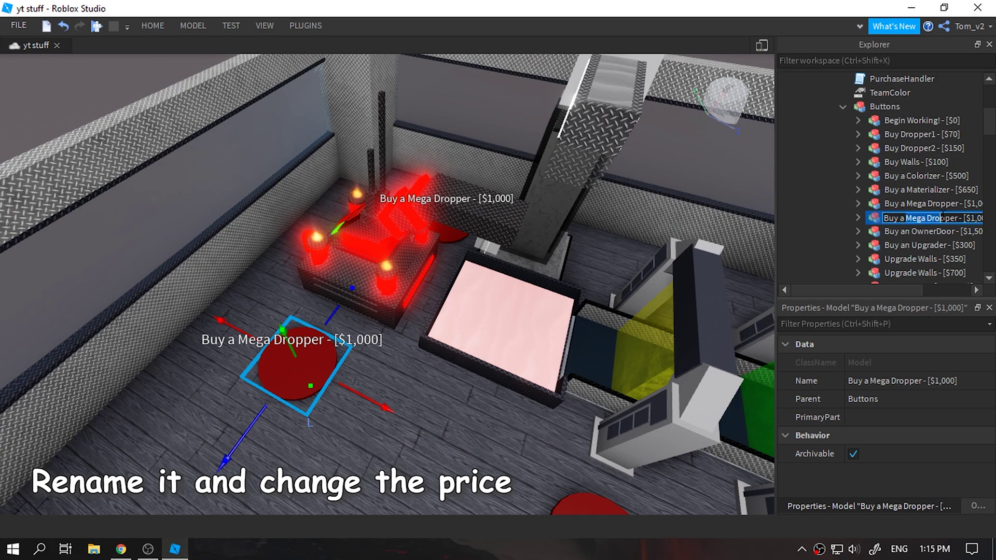
text(Epic)
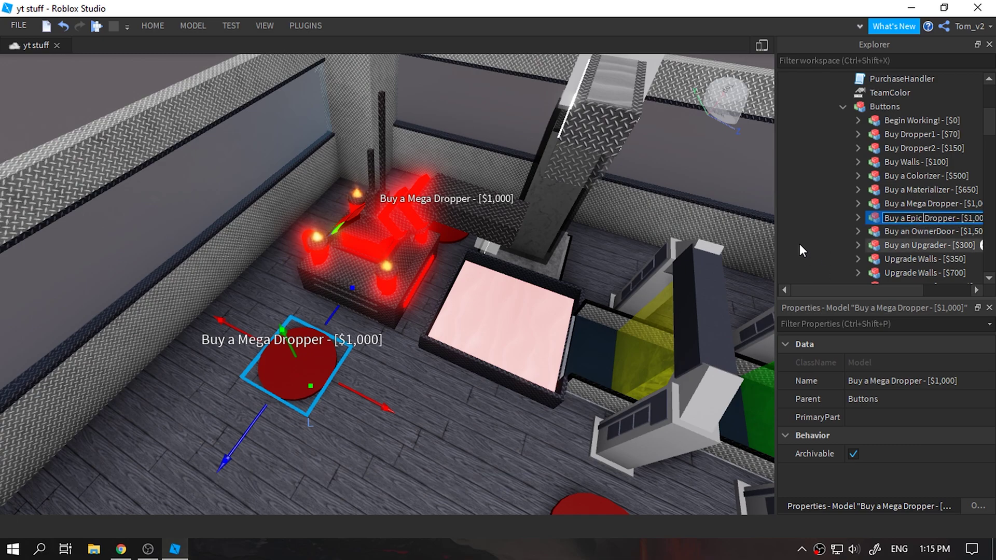
text(f)
key(BackSpace)
text(Flaming)
key(Right)
key(Right)
key(Right)
key(Right)
key(Right)
key(Right)
key(Right)
key(Right)
key(Right)
key(Right)
key(Right)
key(Right)
key(Right)
key(Right)
key(Right)
key(Right)
key(Right)
key(Right)
drag(828, 291, 883, 284)
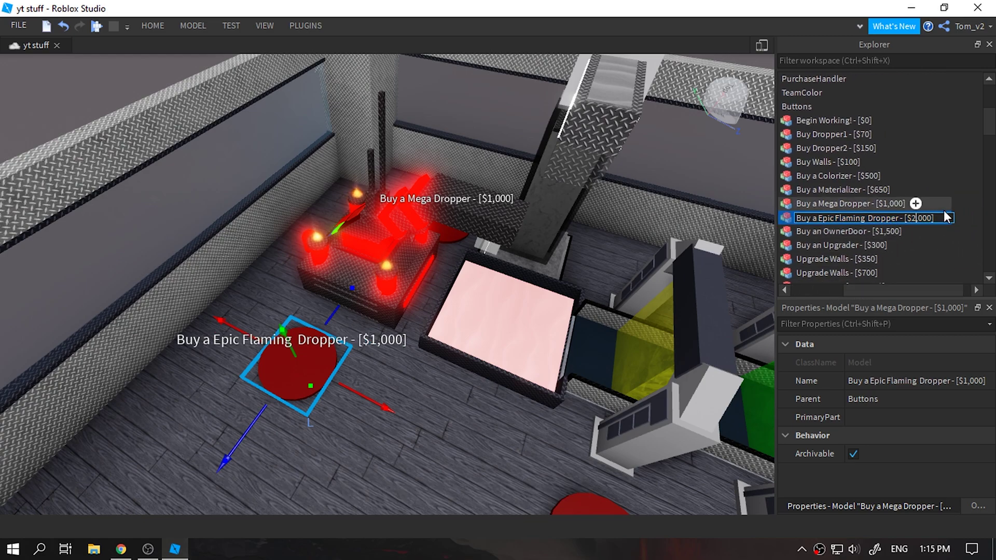
key(Return)
Set the Price value of the Epic Flaming Dropper button to 2000.
drag(894, 294, 862, 287)
click(819, 218)
scroll(872, 234, down, 2)
click(865, 190)
click(874, 415)
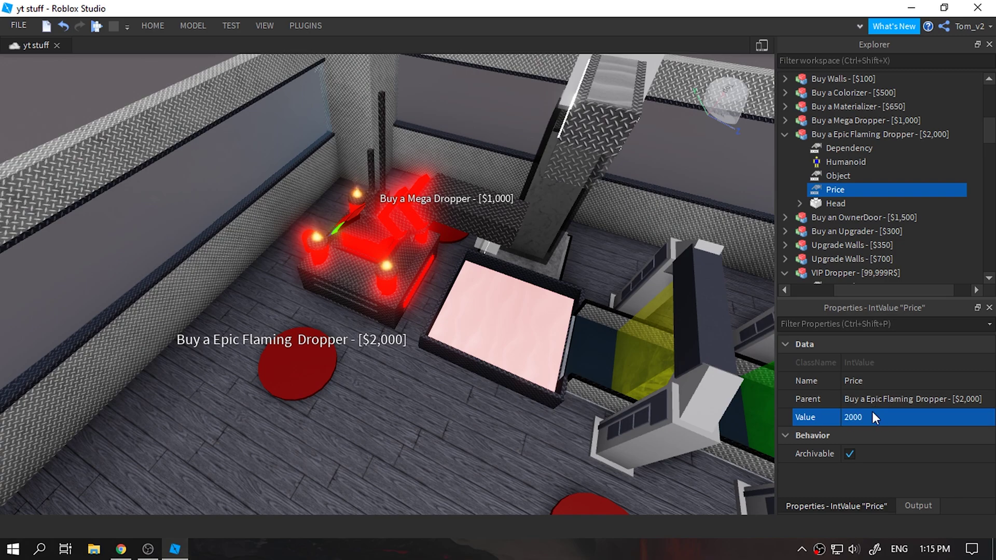
Set the Object value of the Epic Flaming Dropper button to the copied name Dropper21.
click(833, 177)
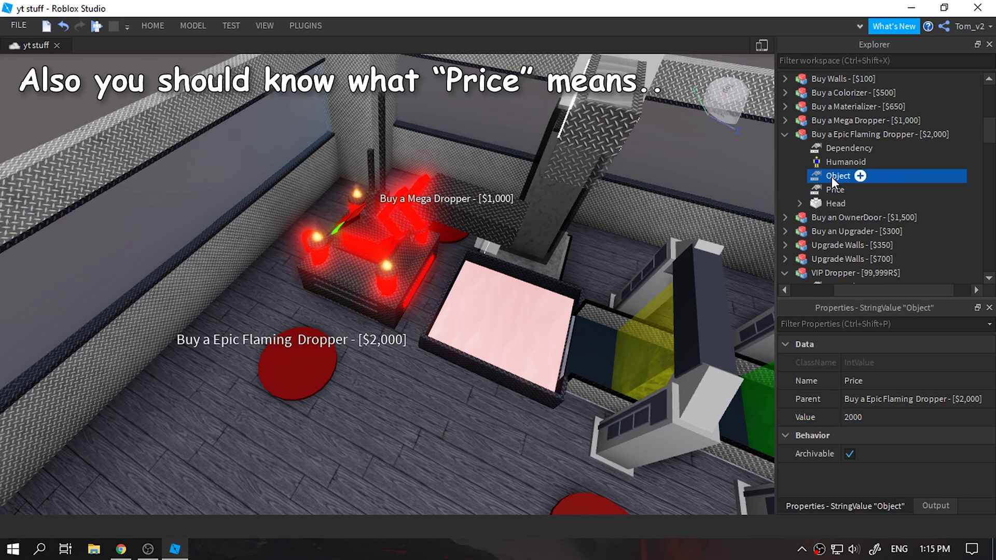
click(870, 417)
key(ctrl+v)
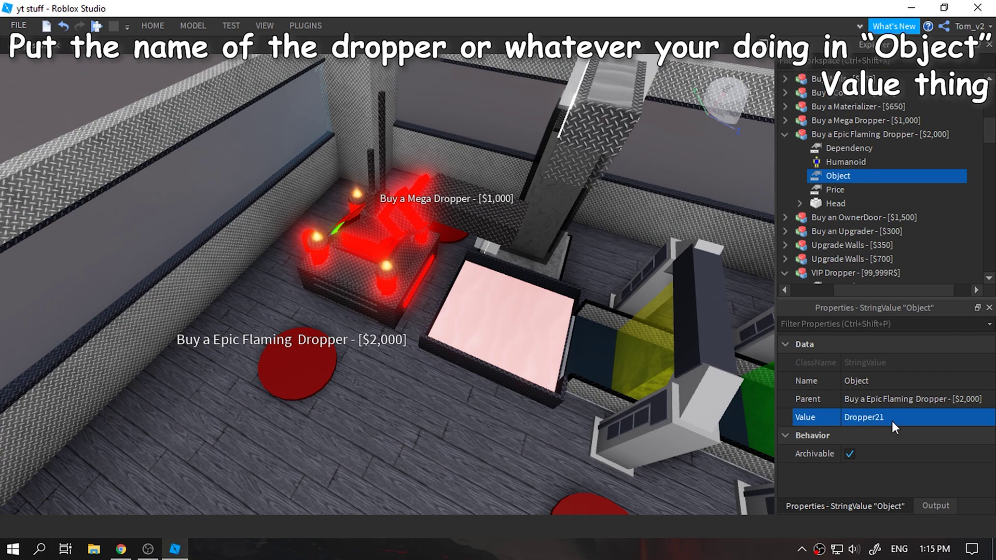
Copy the Mega Dropper button's Object value, MegaDropper, into the Dependency value of the Epic Flaming Dropper button.
click(845, 149)
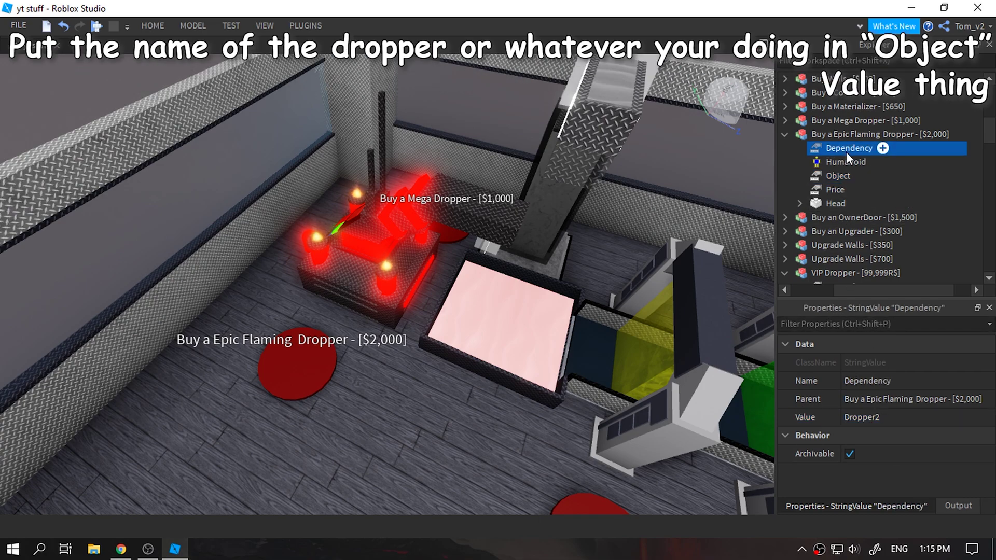
right_drag(514, 213, 395, 224)
click(394, 223)
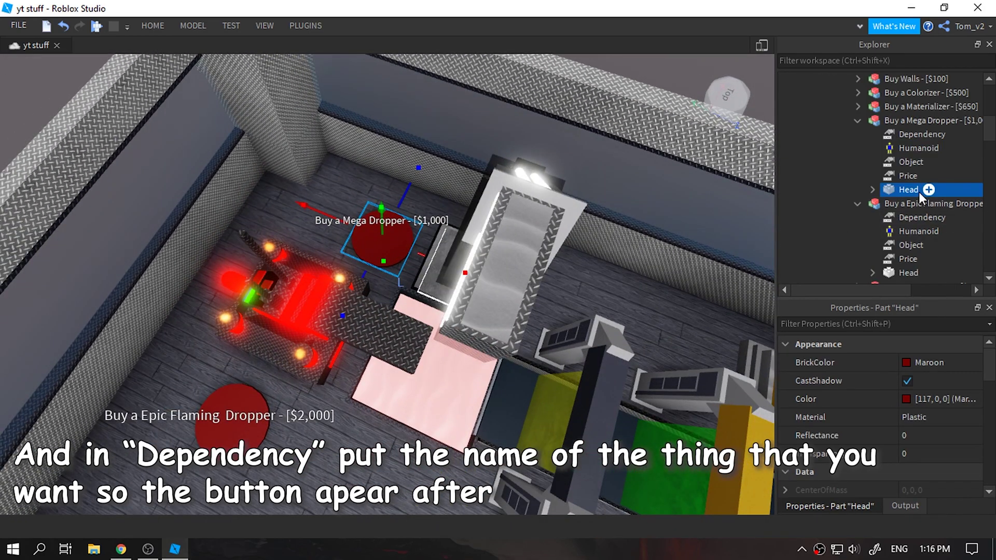
click(911, 162)
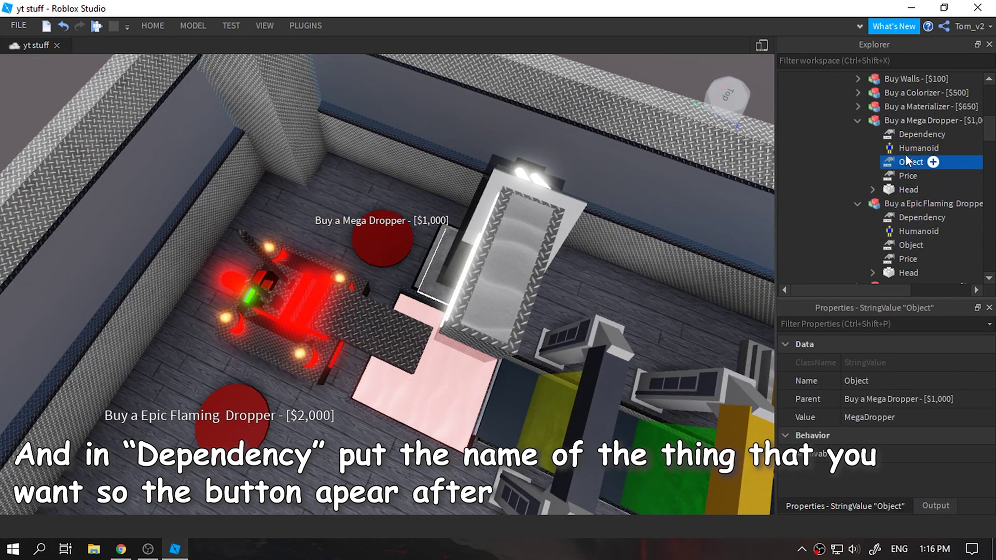
click(910, 419)
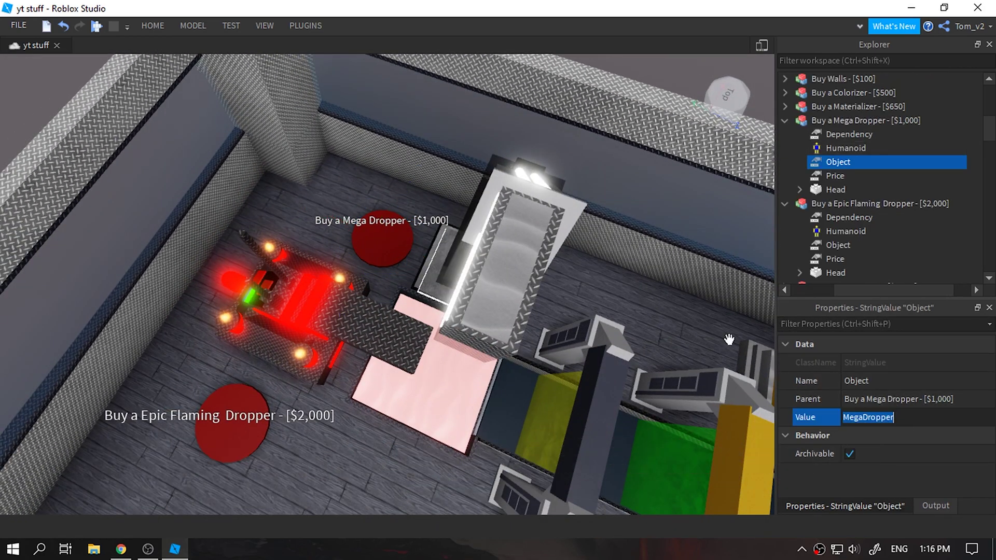
click(839, 214)
click(864, 417)
key(Return)
right_drag(567, 228, 567, 228)
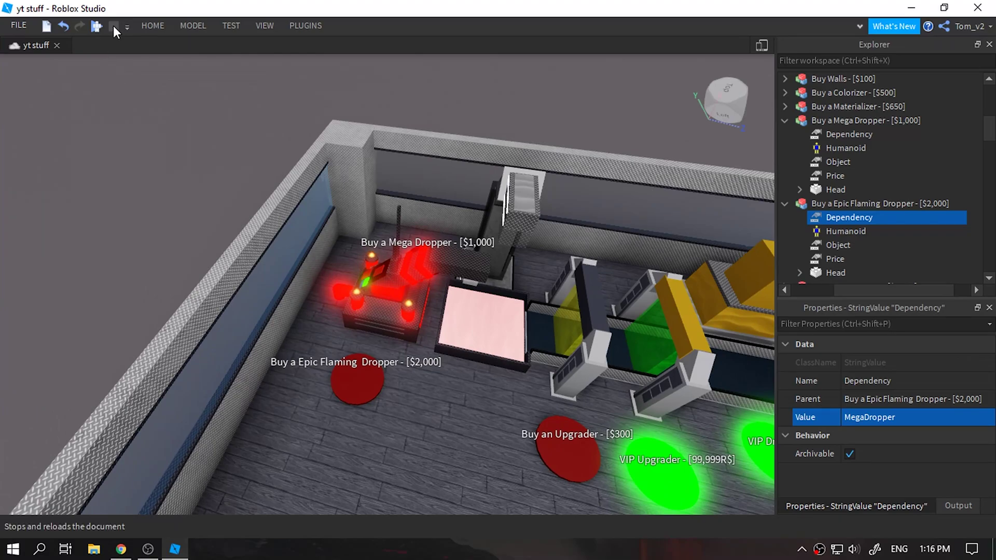
Locate the Dropper21 model in the tycoon's Purchases group and look through its parts.
right_drag(437, 274, 436, 275)
alt+click(400, 232)
right_drag(685, 271, 684, 271)
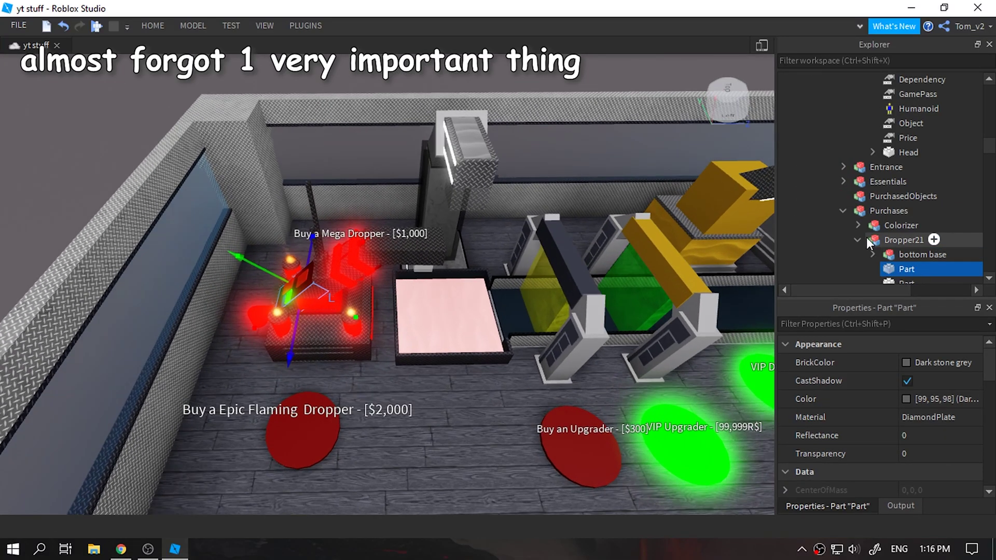
scroll(931, 247, down, 4)
scroll(911, 205, up, 4)
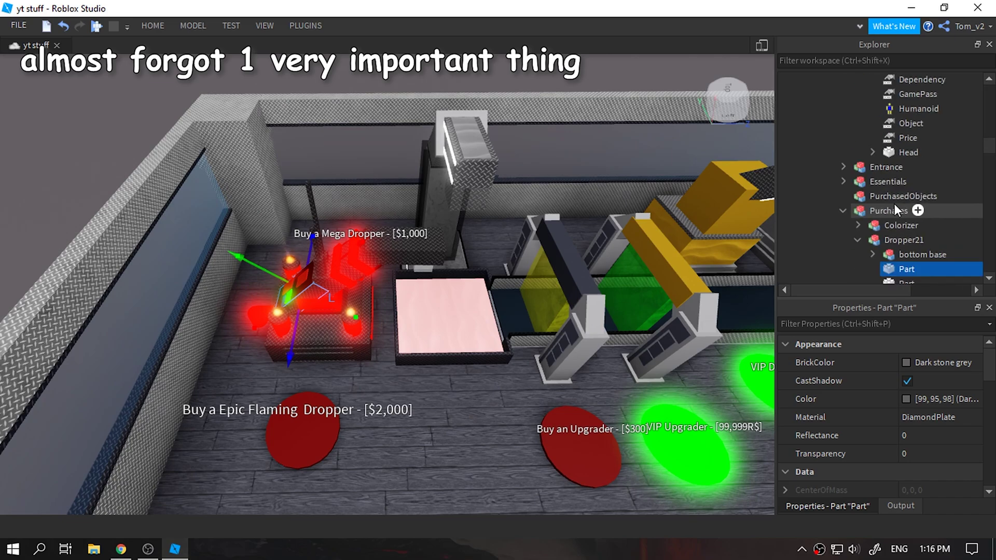
scroll(894, 204, down, 2)
click(858, 153)
click(860, 151)
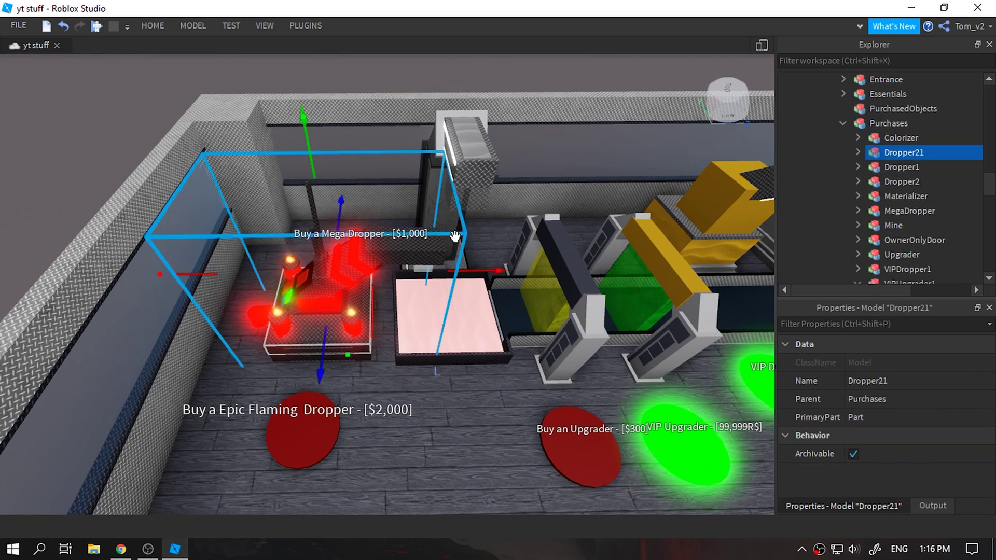
Copy the Mega Dropper's Drop part into the Dropper21 model.
key(f)
click(358, 196)
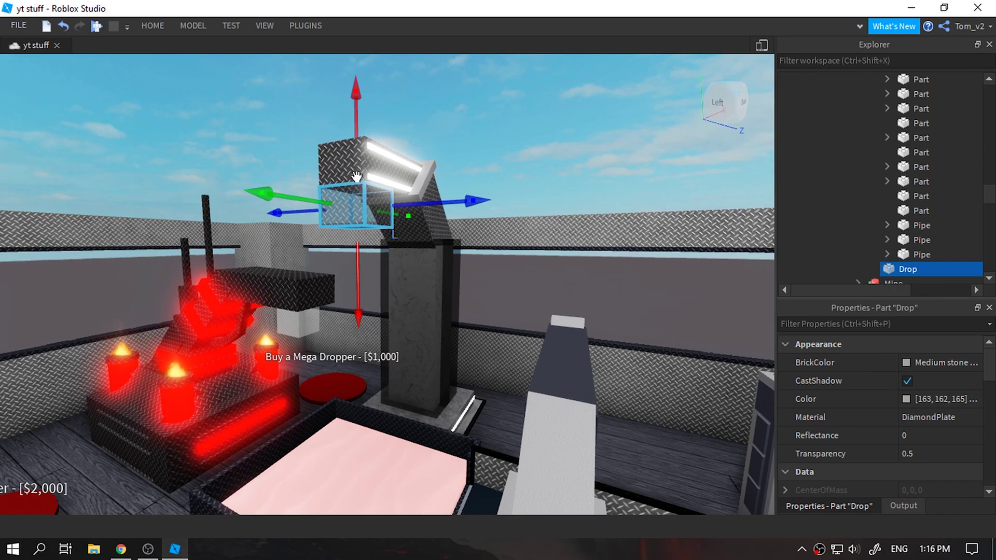
right_click(902, 267)
click(862, 60)
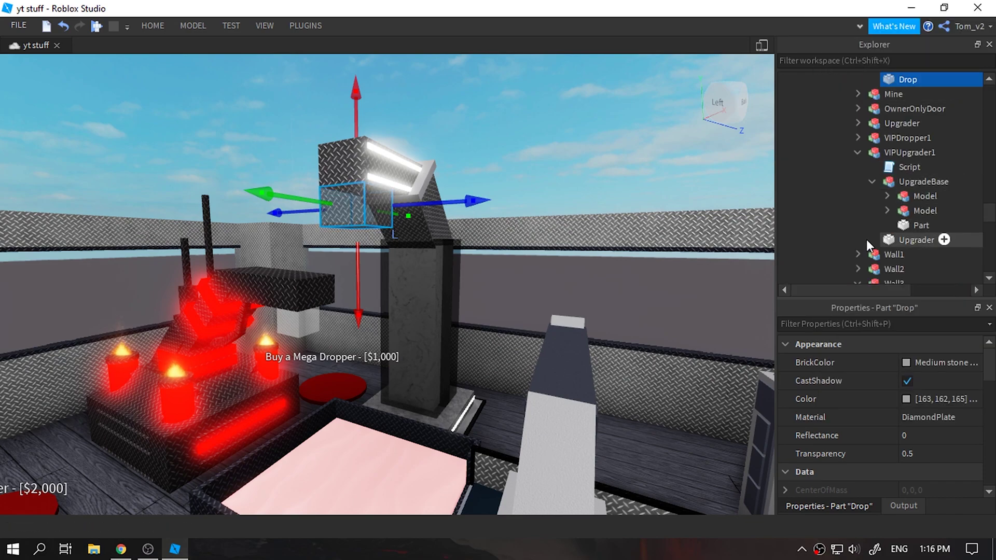
scroll(911, 136, up, 2)
mouse_move(901, 167)
mouse_down()
mouse_move(916, 176)
mouse_move(888, 148)
mouse_move(910, 195)
mouse_move(905, 207)
mouse_move(902, 156)
mouse_up()
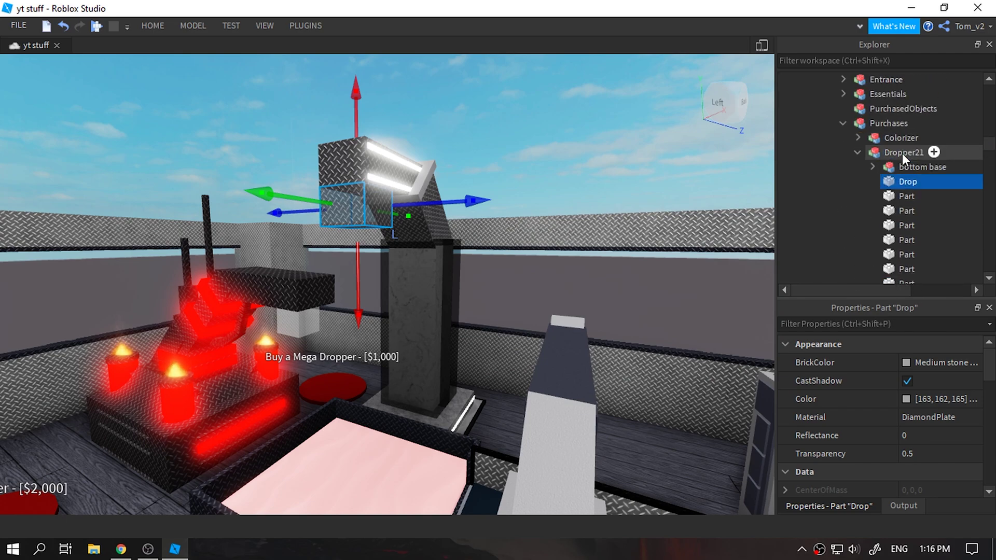
Move the copied Drop part down and sideways above the collector, then delete it from Dropper21.
key(f)
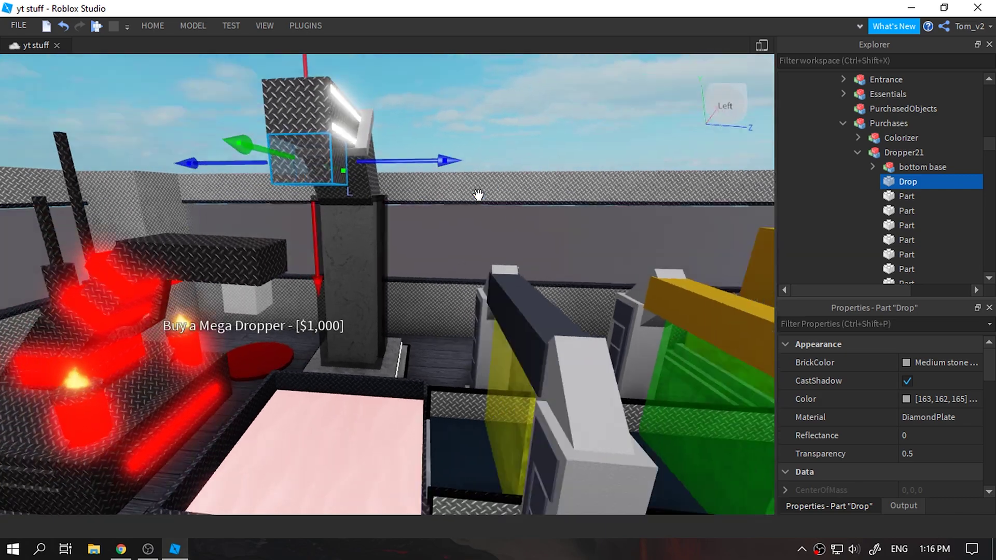
drag(427, 315, 427, 371)
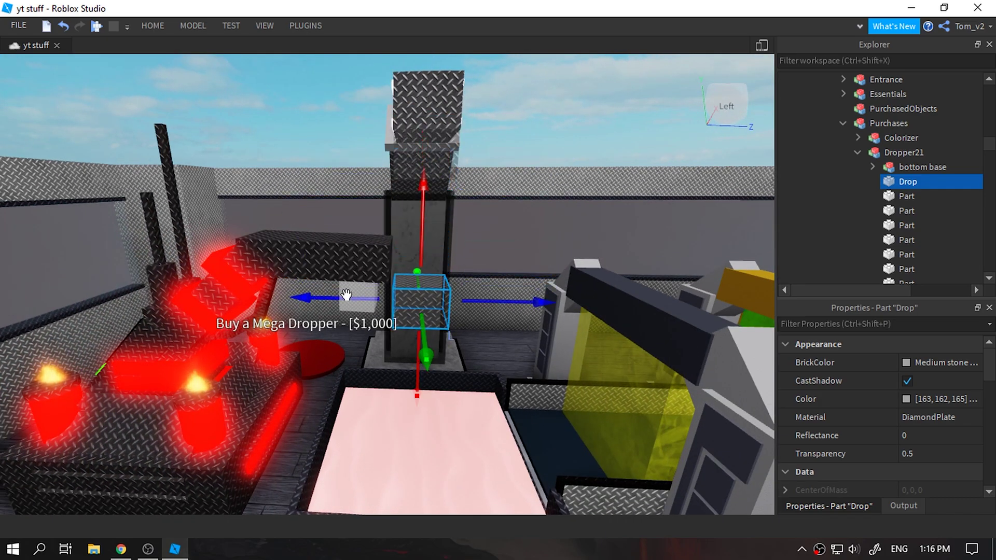
drag(495, 296, 533, 298)
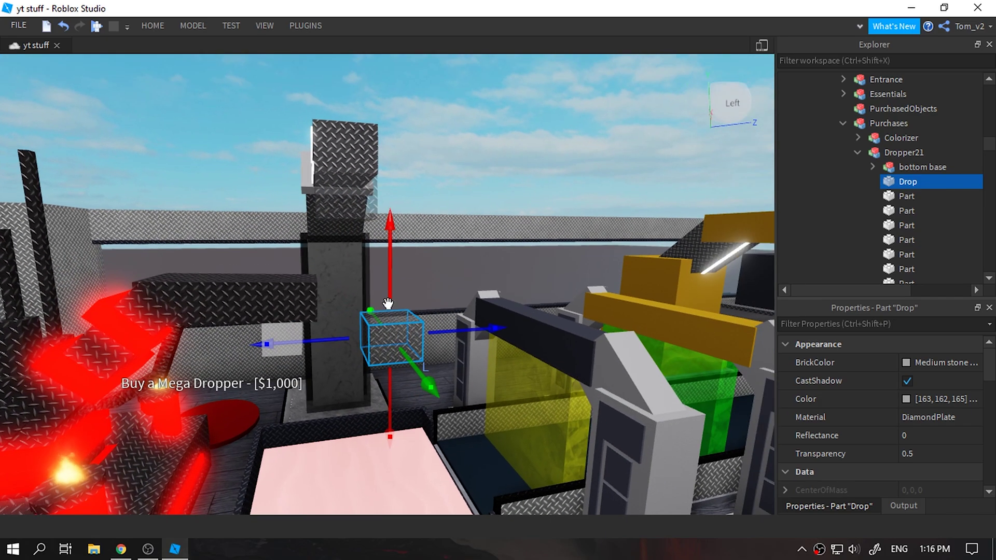
drag(332, 334, 374, 332)
key(Delete)
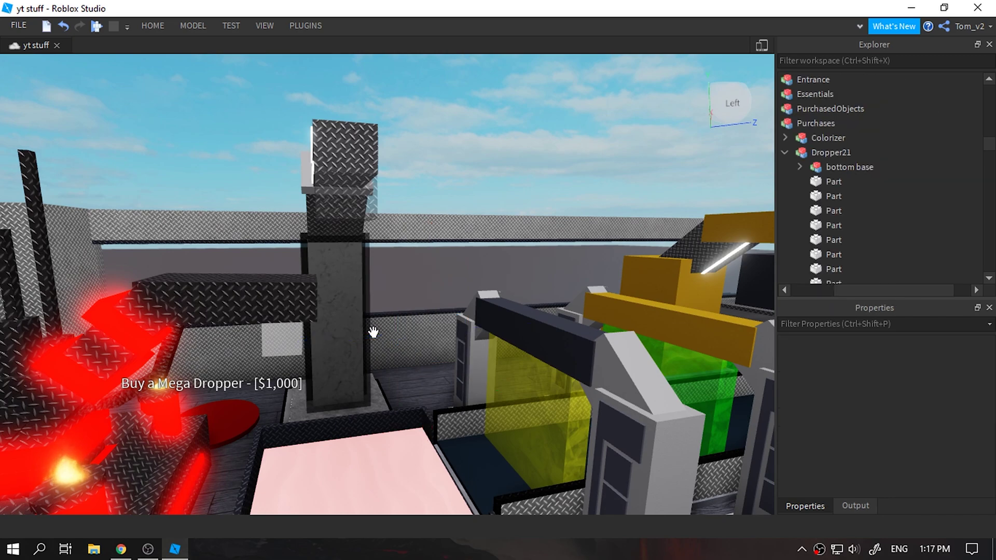
Rename the white translucent part under Dropper21's arm as Drop.
click(281, 341)
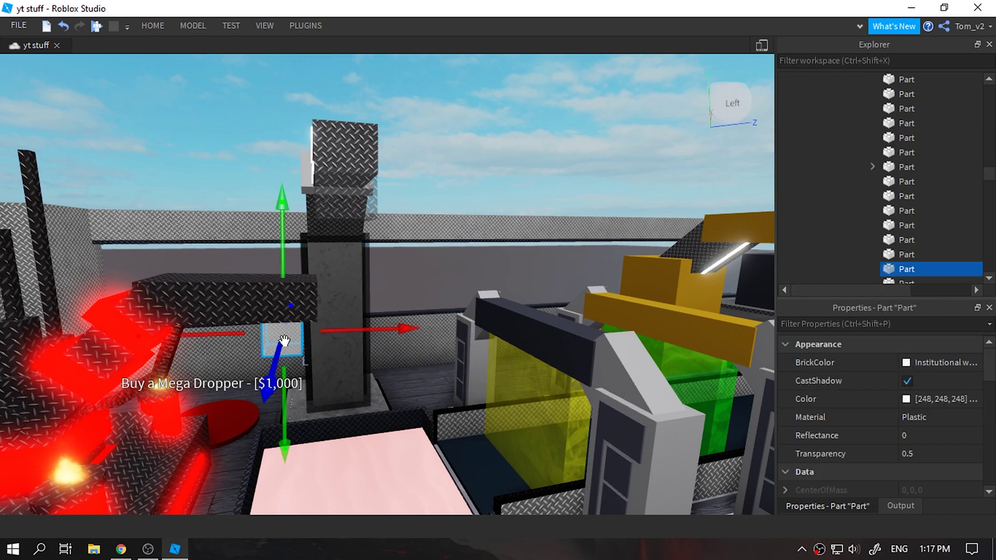
double_click(906, 269)
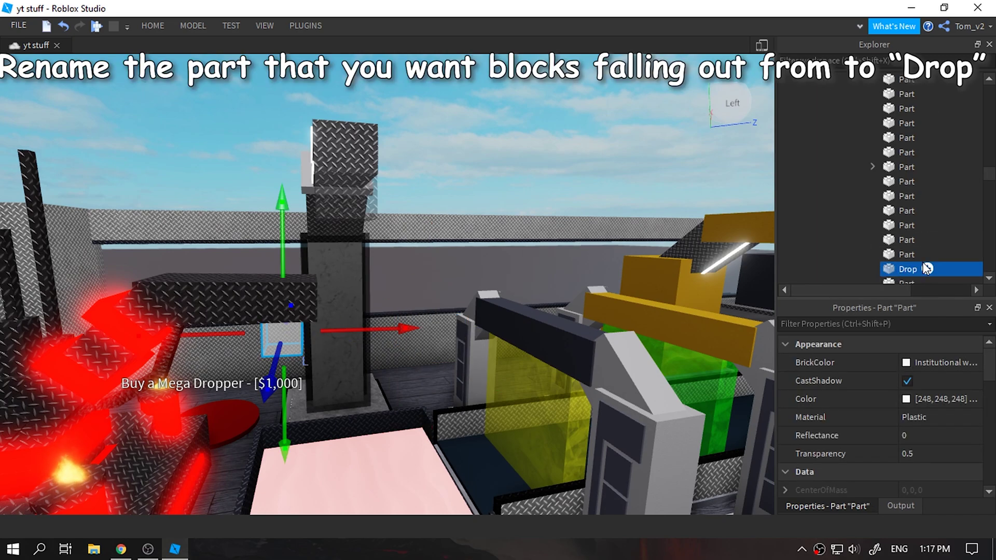
Copy the DropperScript from the MegaDropper model into the Dropper21 model.
scroll(902, 228, up, 10)
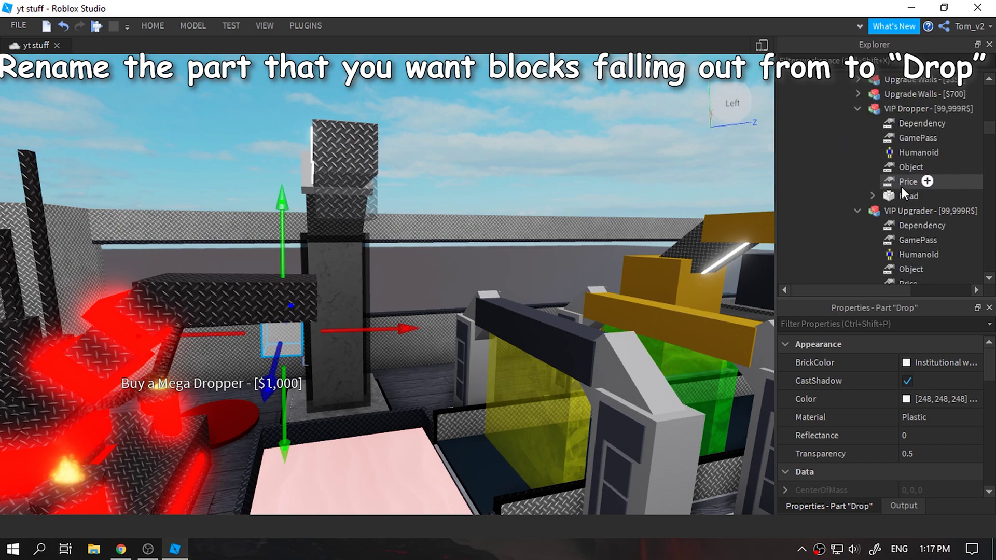
right_drag(384, 168, 384, 168)
click(324, 226)
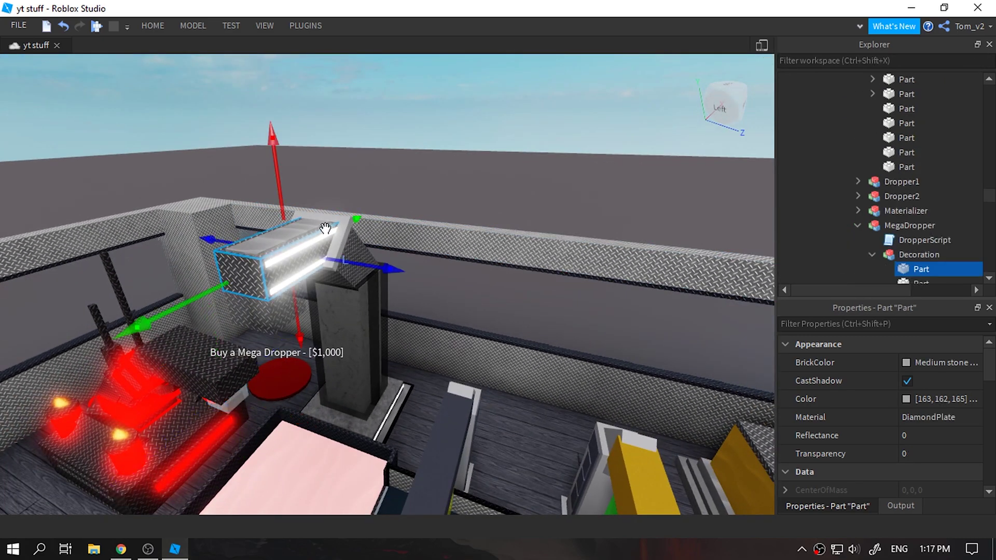
click(872, 254)
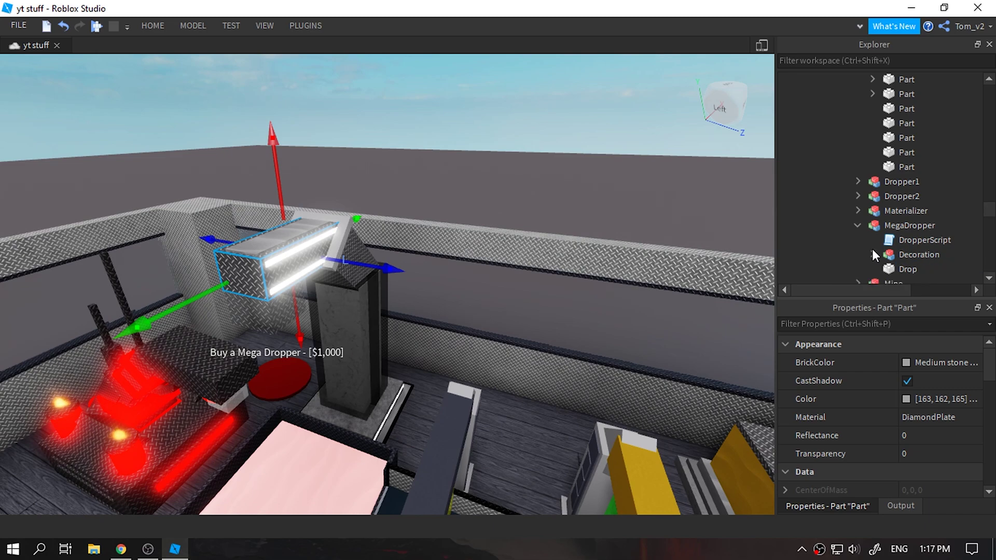
click(905, 242)
drag(843, 239, 909, 163)
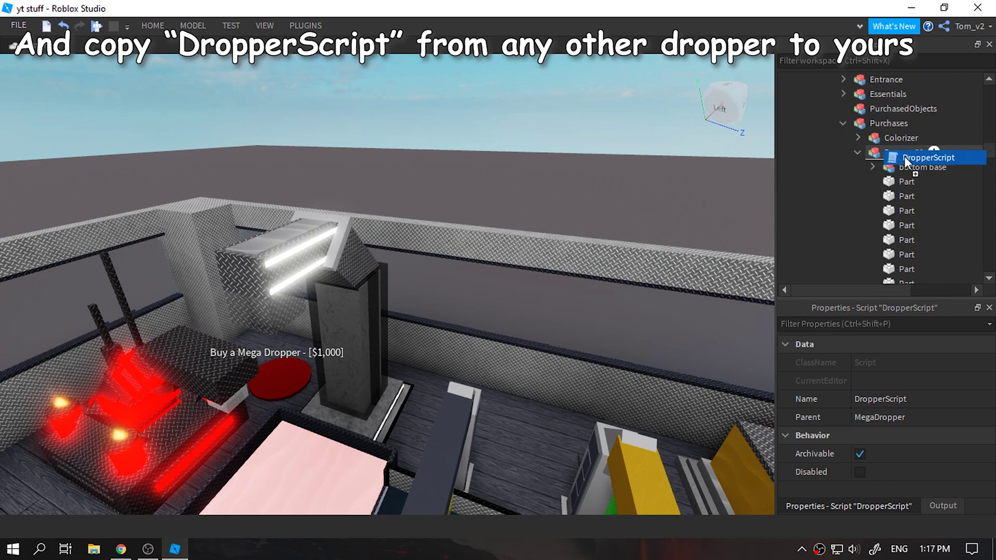
drag(888, 127, 896, 150)
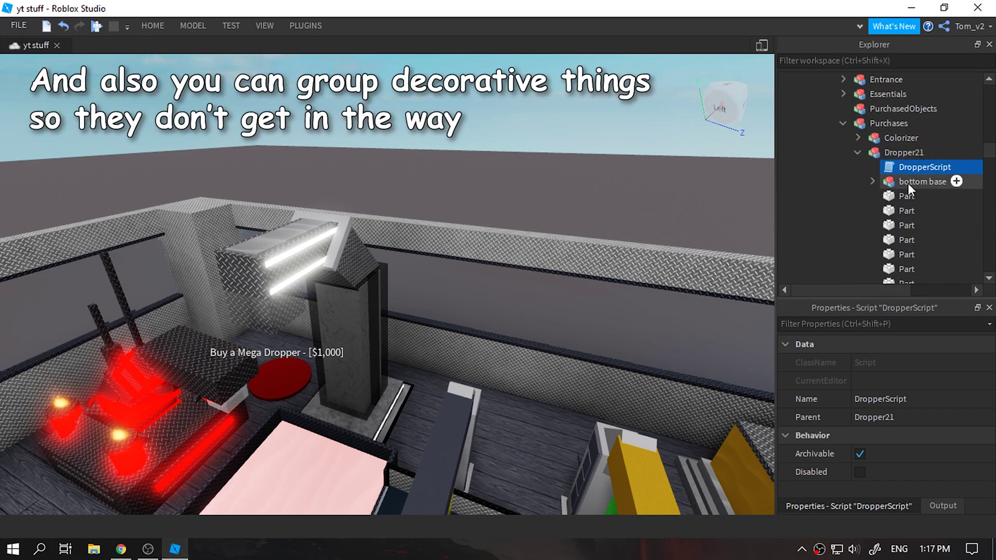
Group all of Dropper21's decorative parts except Drop and DropperScript, and rename the group as Decoration.
click(902, 181)
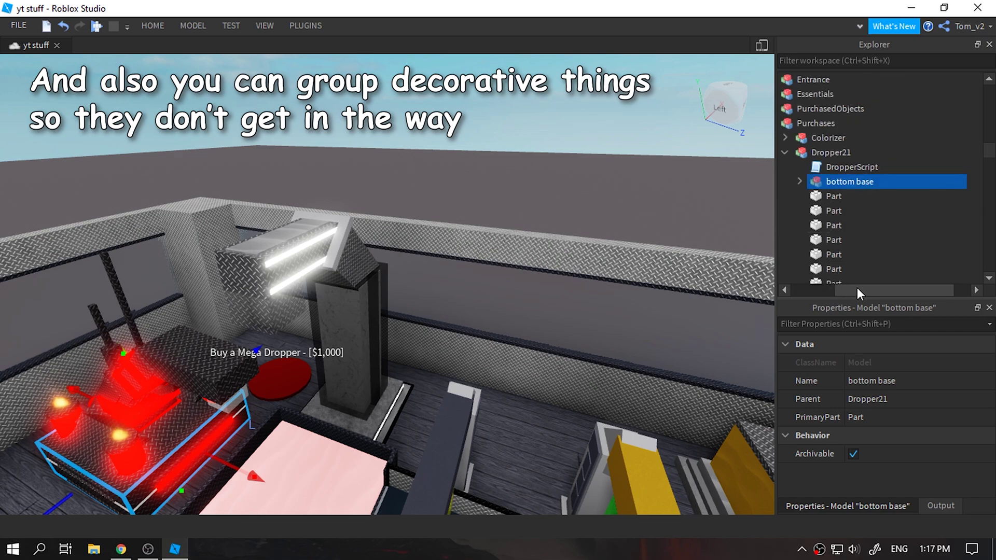
drag(944, 185, 812, 180)
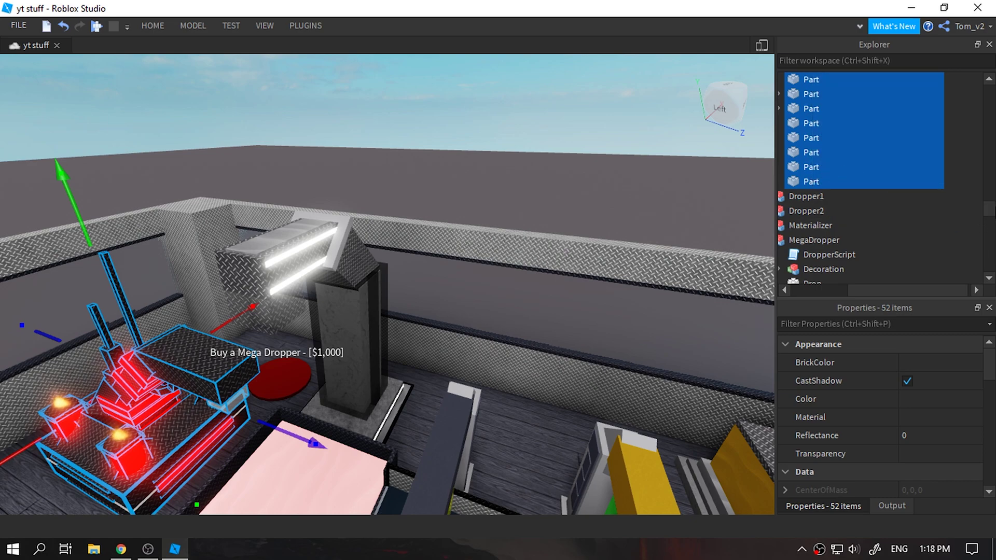
scroll(861, 179, up, 3)
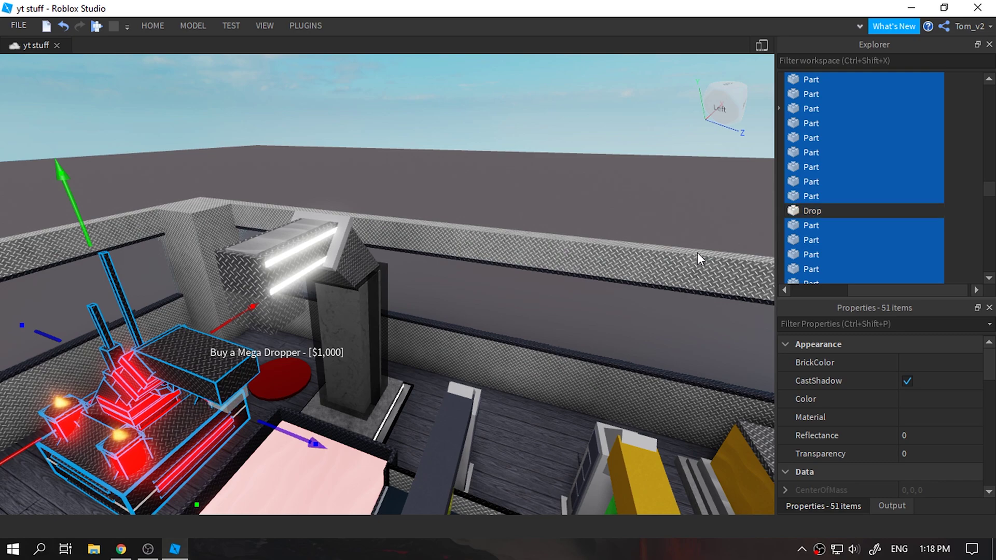
right_click(825, 180)
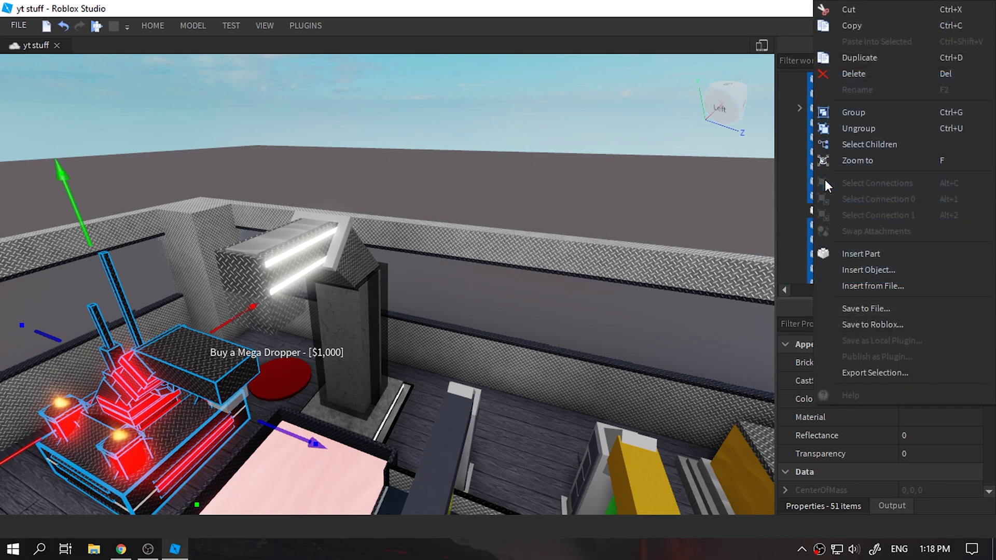
click(848, 109)
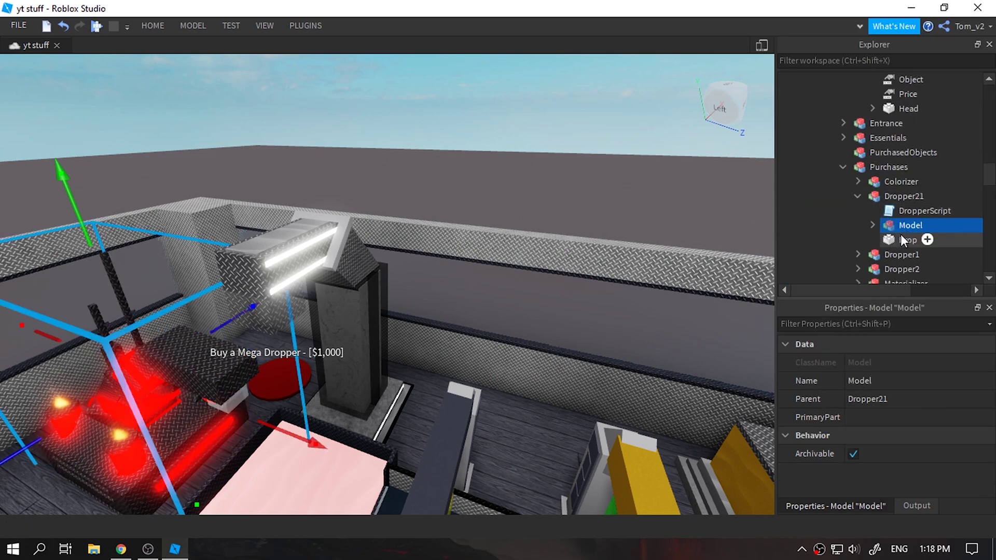
click(905, 224)
text(Decora)
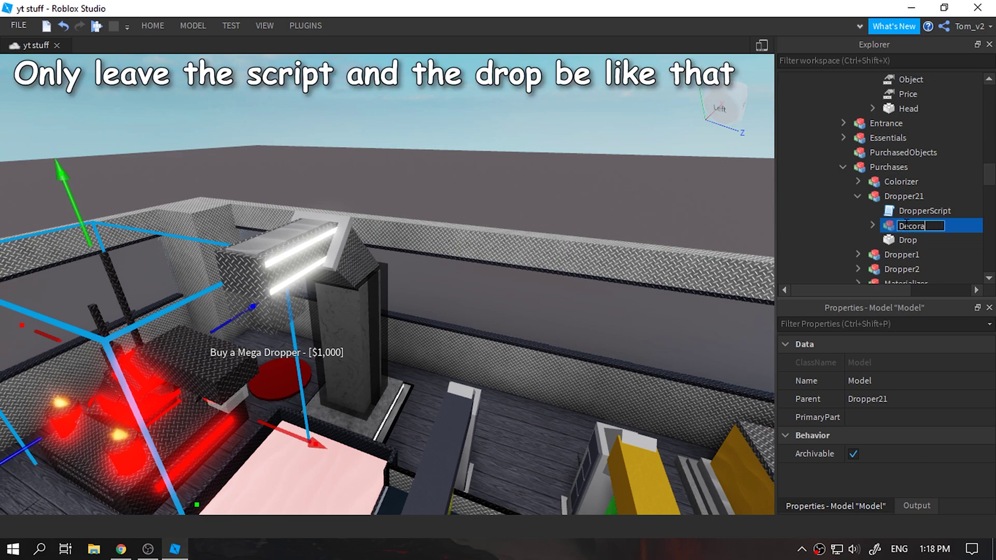
text(tion)
key(Return)
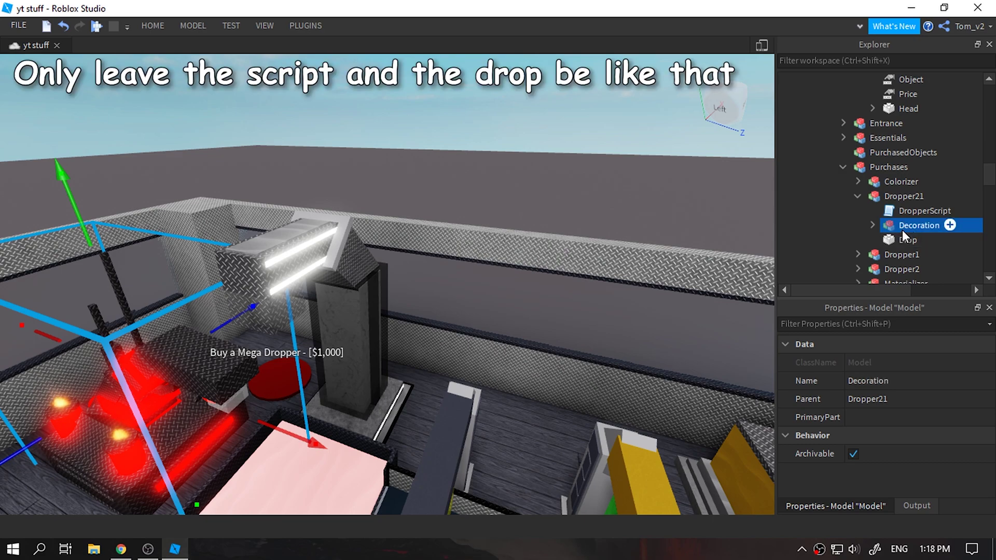
In Dropper21's DropperScript, set the wait between drops to .5 and cash.Value to 999999, then close the script.
click(903, 240)
double_click(900, 210)
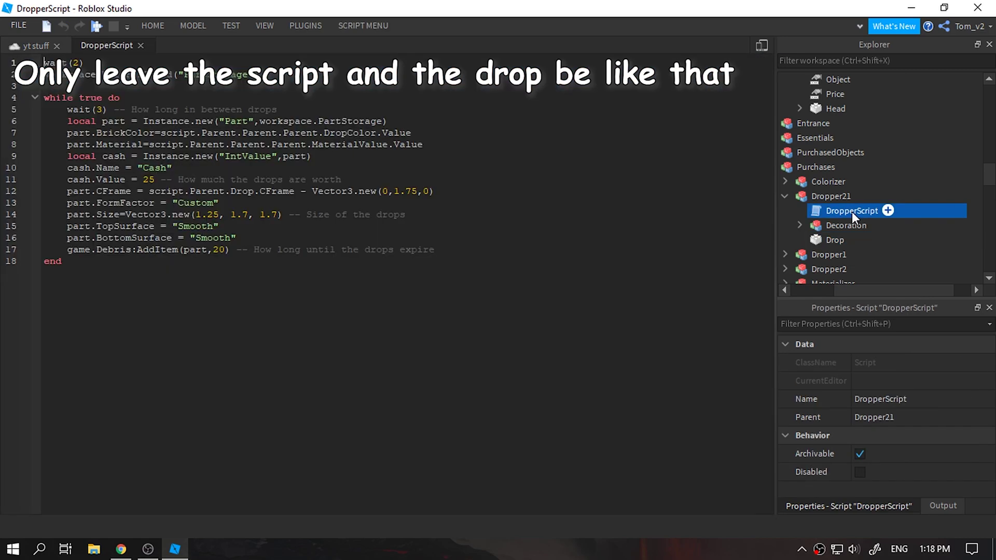
double_click(153, 179)
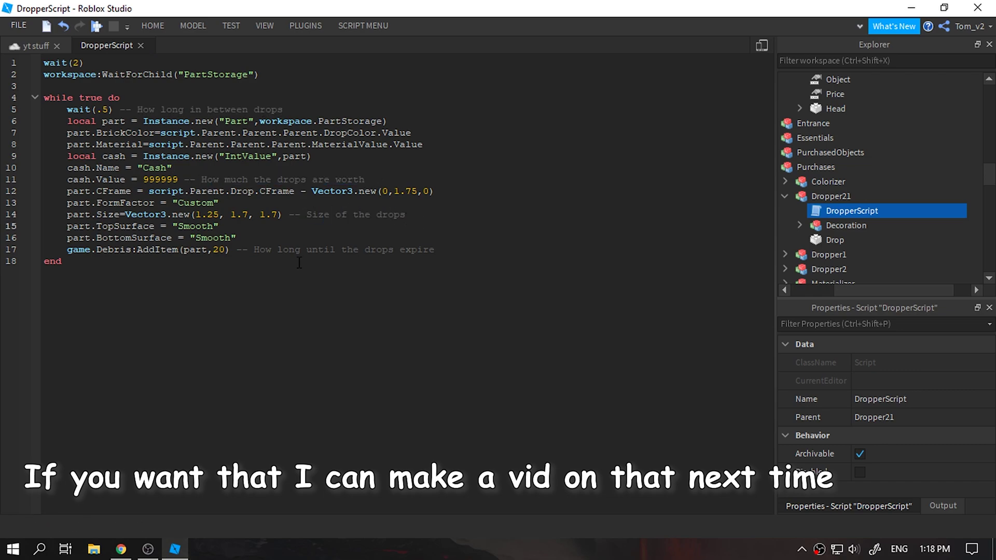
click(252, 251)
click(142, 45)
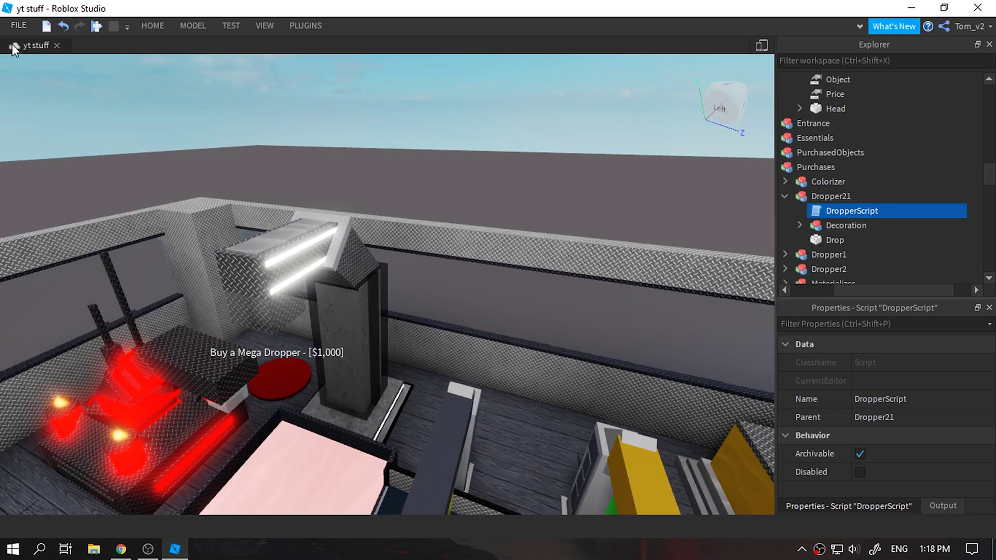
Start a playtest and run the character across the tycoon to the Begin Working! button.
click(96, 26)
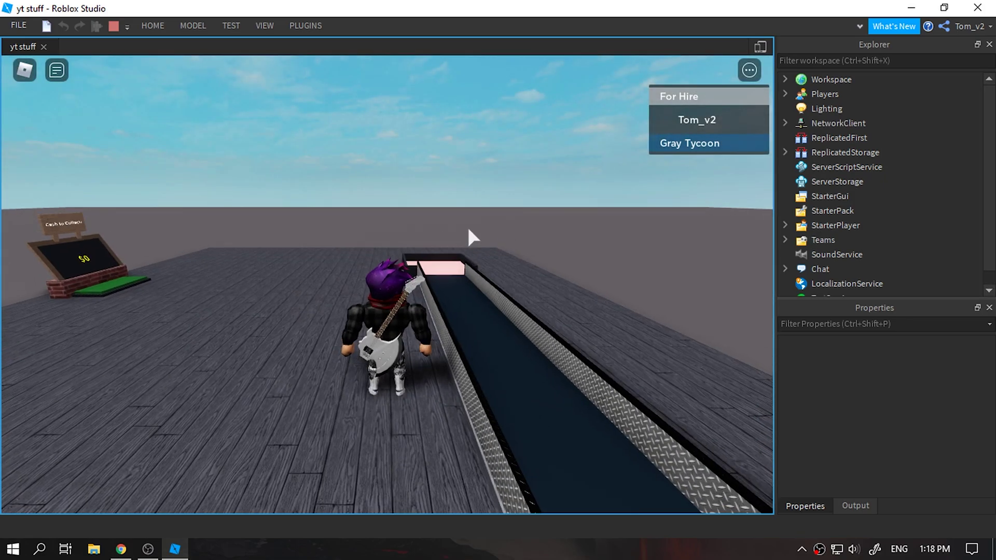
key(Tab)
right_drag(500, 222, 500, 222)
key(w)
key(w)
key(w)
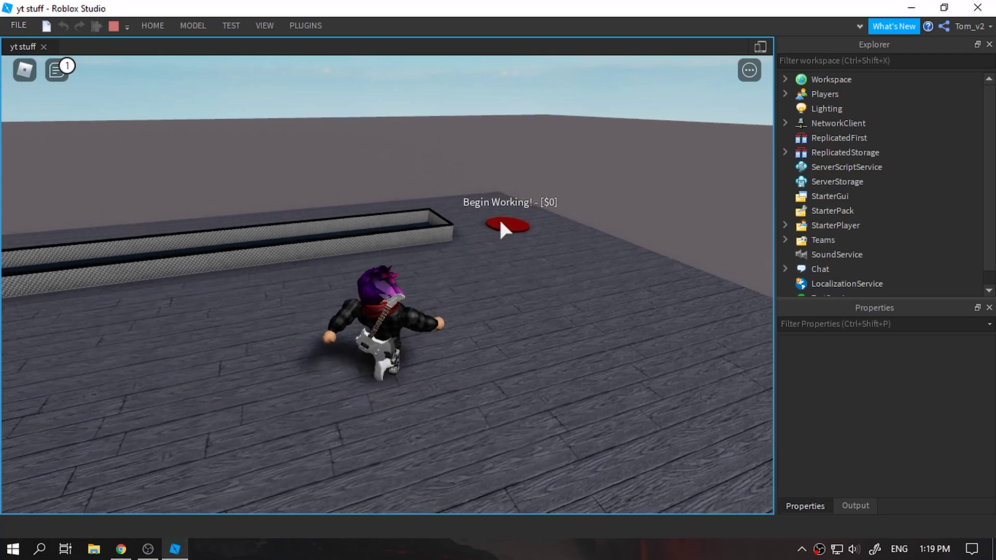
key(a)
key(a)
key(w)
Buy the tycoon's droppers up to the Mega Dropper in the playtest and walk to the Epic Flaming Dropper button.
right_drag(501, 222, 500, 222)
key(a)
key(s)
key(w)
key(a)
key(d)
key(a)
key(w)
key(Tab)
key(a)
right_drag(471, 269, 471, 270)
key(d)
key(w)
key(a)
key(w)
key(Tab)
right_drag(397, 246, 422, 267)
key(a)
key(d)
key(w)
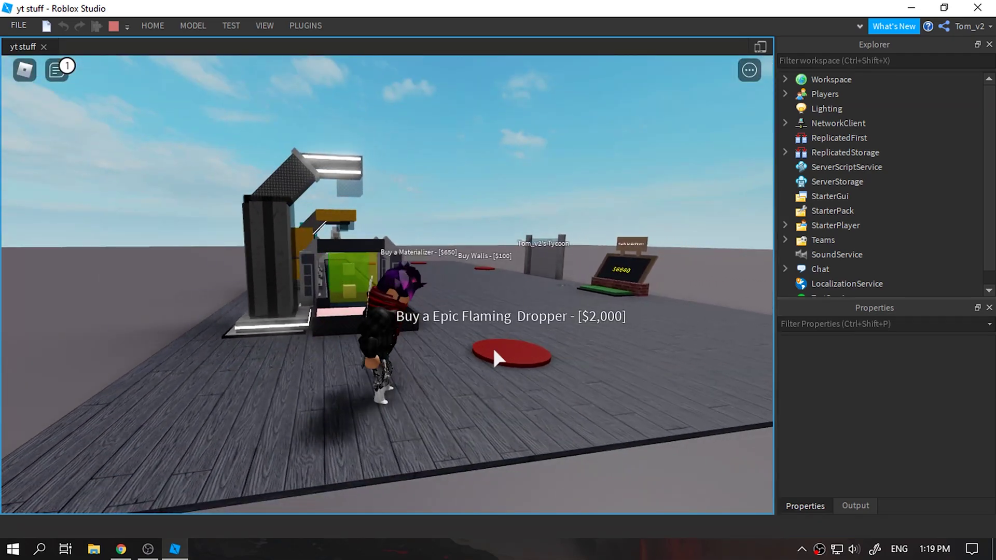
Buy the Epic Flaming Dropper for $2,000 and check its drops and the Cash to Collect sign.
key(d)
right_drag(534, 265, 534, 266)
key(w)
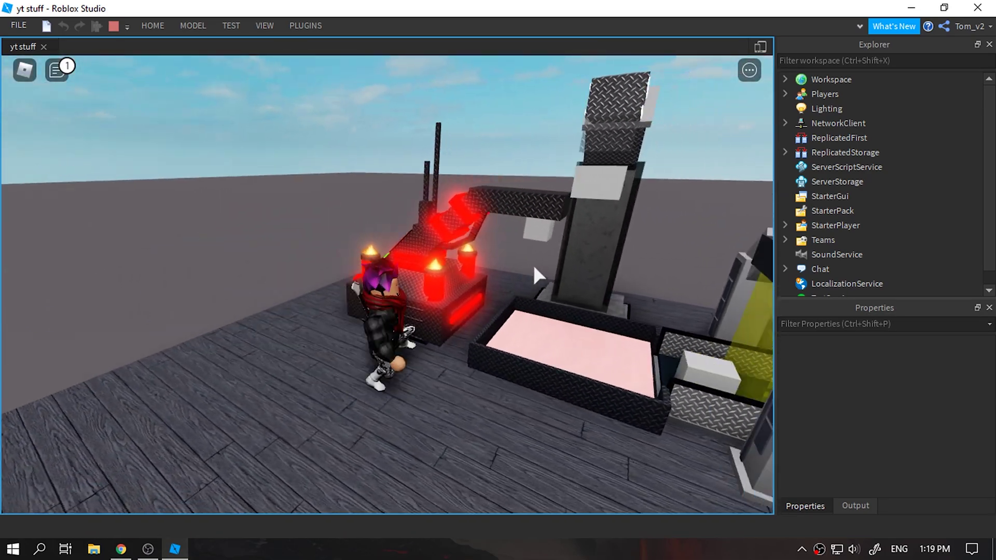
key(w)
right_drag(474, 231, 474, 231)
key(space)
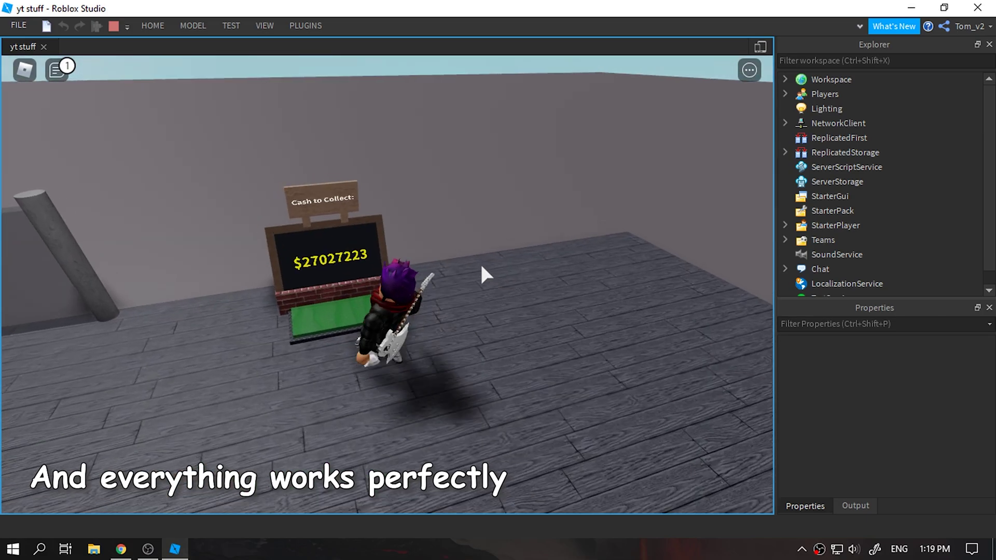
Collect the earned cash at the collector pad and check the player's Cash on the leaderboard.
key(Tab)
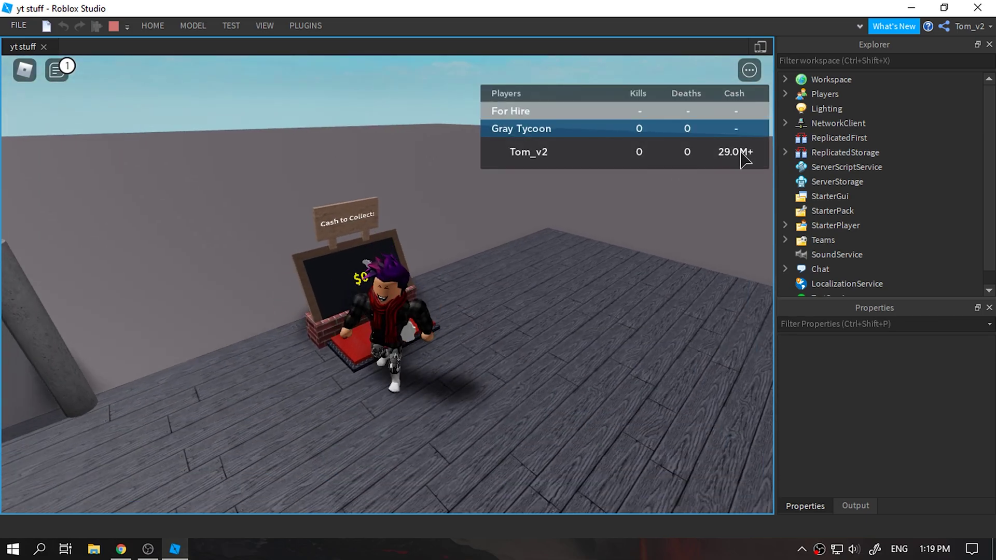
click(723, 156)
click(678, 171)
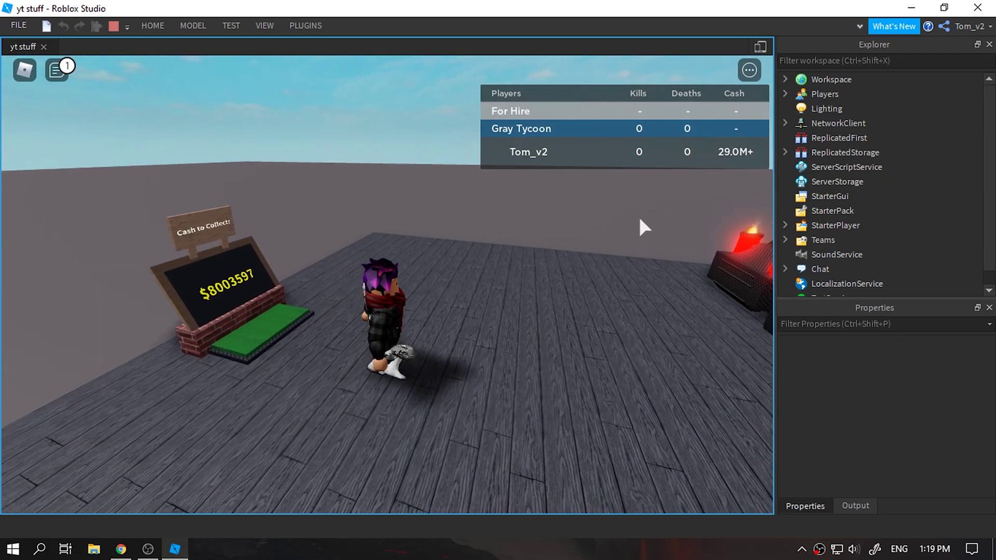
key(a)
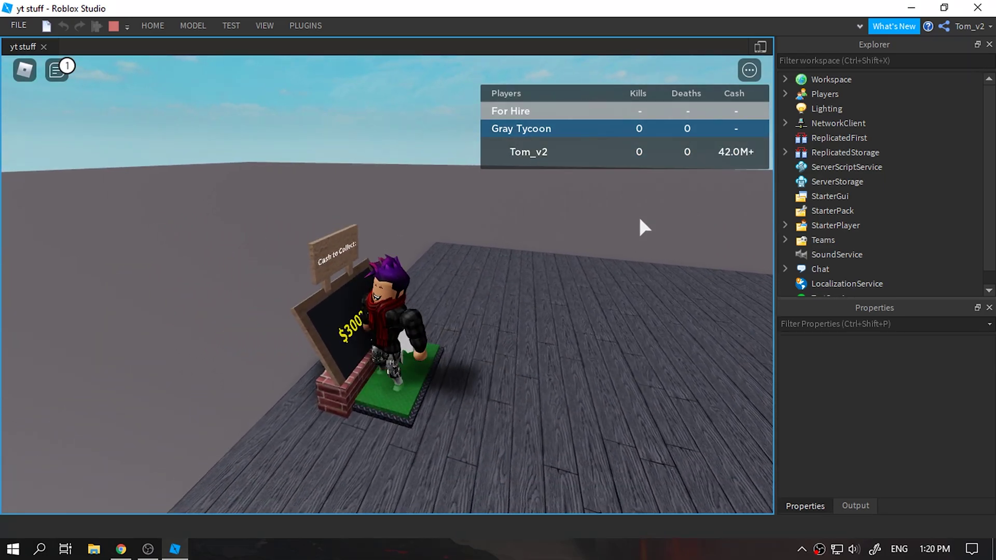
Try an emote command in the chat, hide the leaderboard and stop the playtest.
key(slash)
text(/e dan)
right_drag(589, 281, 589, 281)
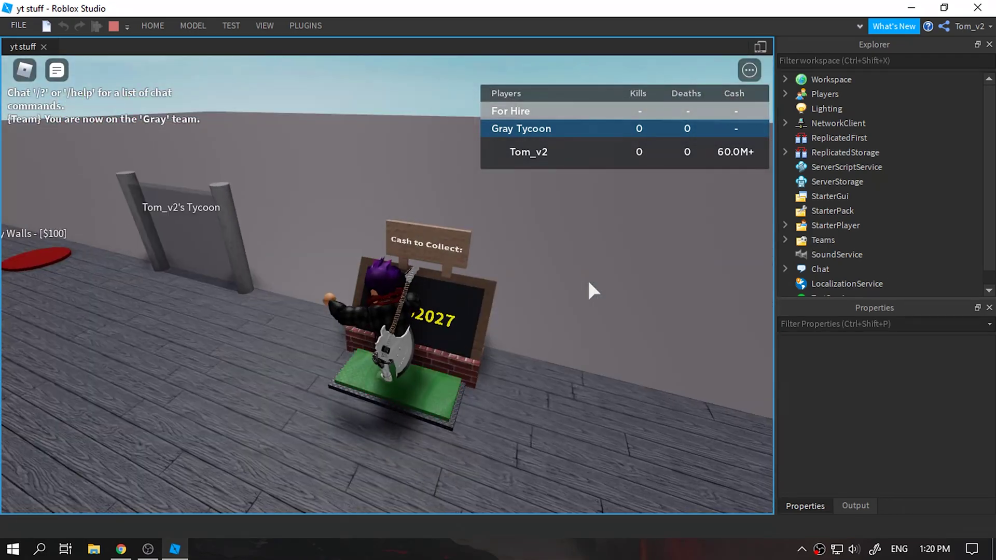
key(Tab)
key(a)
right_drag(429, 147, 429, 147)
key(shift+F5)
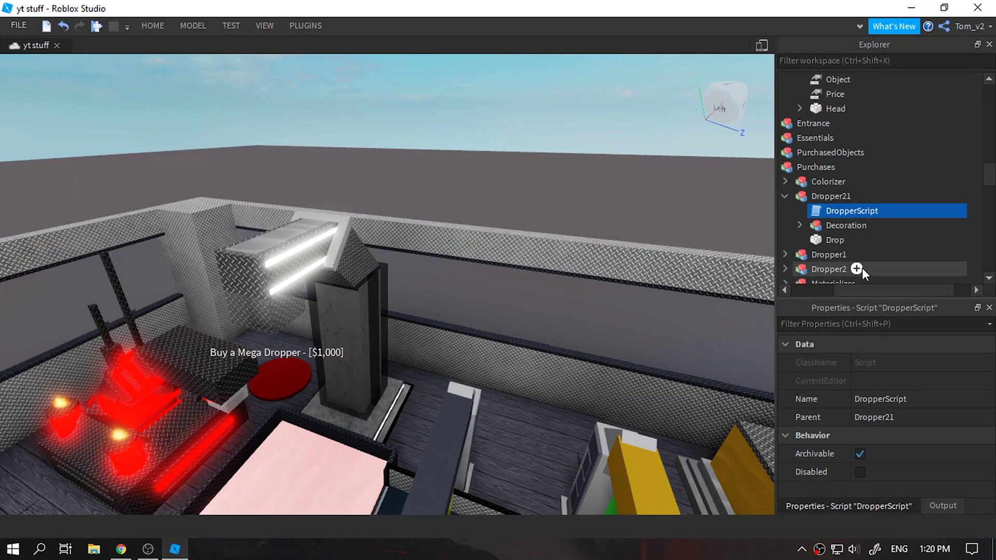
Collapse the Gray Tycoon model in the Tycoons folder and duplicate it.
scroll(837, 191, up, 15)
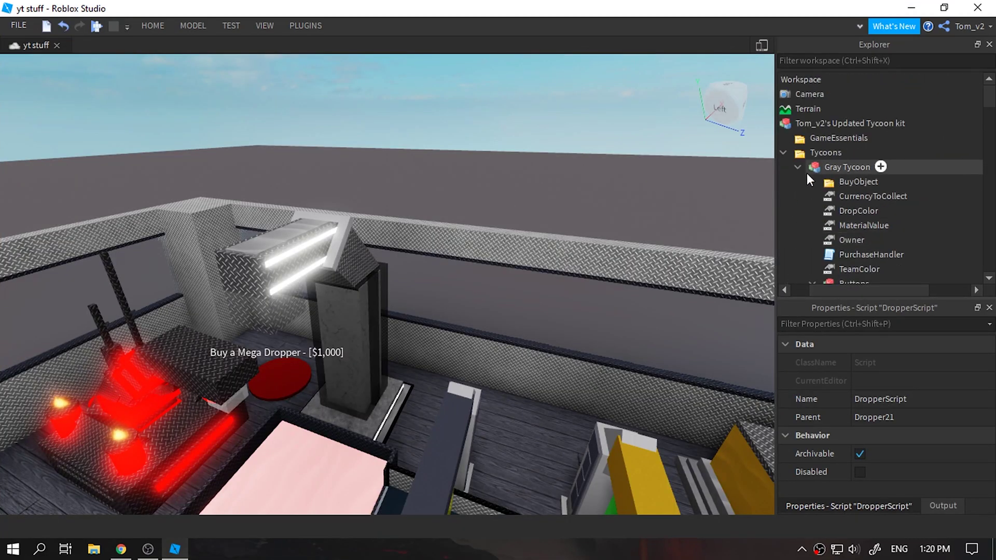
click(815, 167)
click(864, 167)
scroll(709, 192, up, 1)
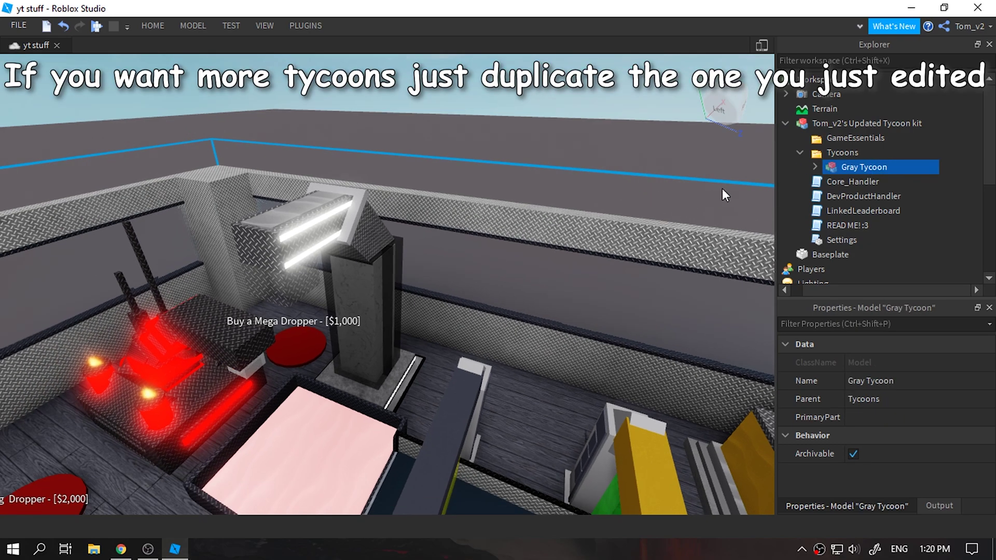
key(ctrl+d)
Rename the duplicated tycoon model as Blue Tycoon.
click(860, 183)
click(874, 183)
key(BackSpace)
key(BackSpace)
key(BackSpace)
key(BackSpace)
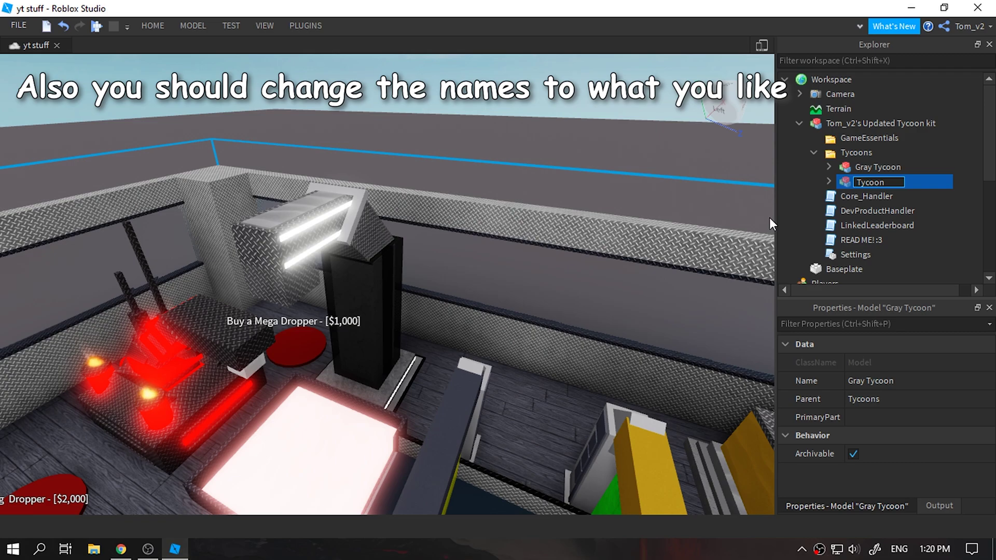
text(Blue)
key(Return)
Move the Blue Tycoon away from the Gray Tycoon to a free area of the baseplate and adjust it sideways.
right_drag(519, 154, 515, 155)
scroll(515, 155, down, 8)
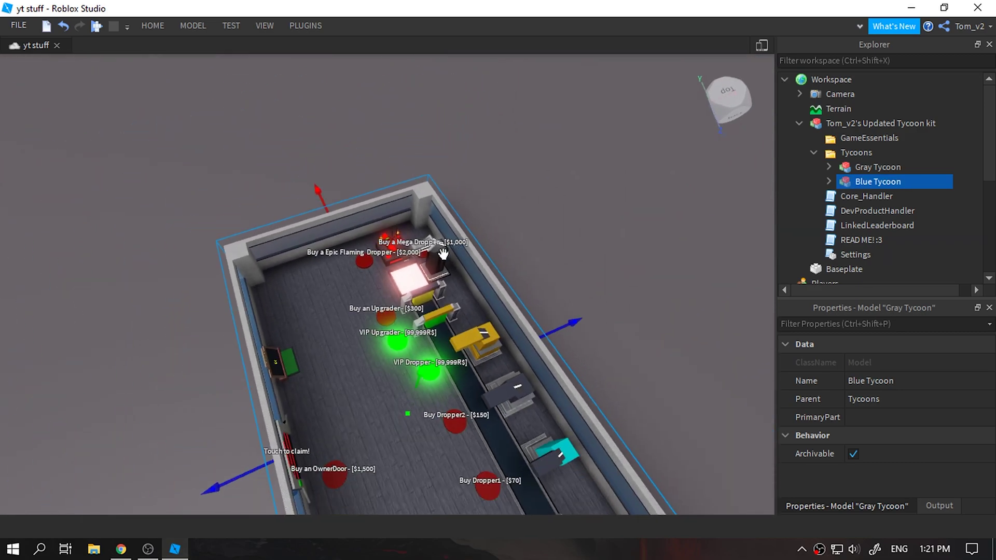
right_drag(440, 254, 372, 290)
drag(332, 260, 4, 132)
right_drag(384, 322, 336, 254)
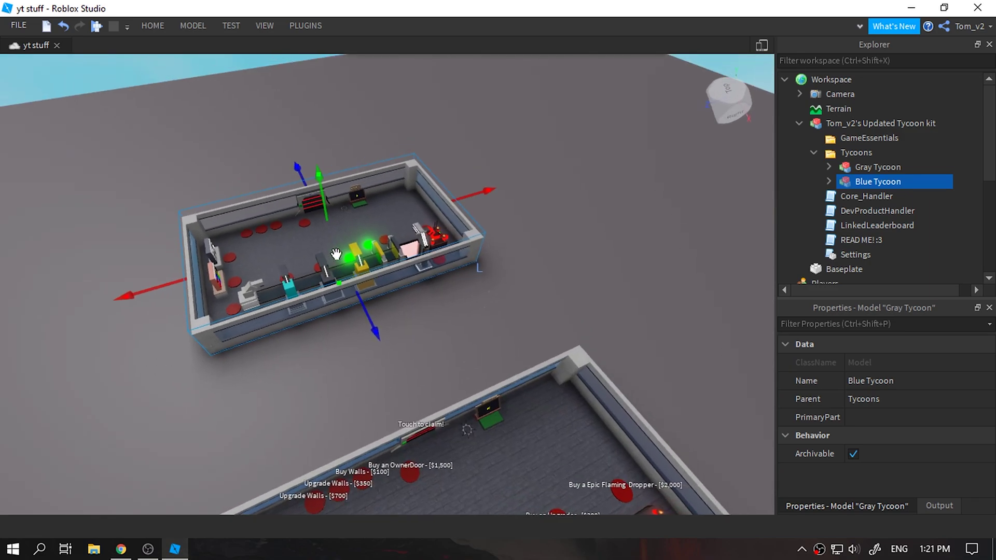
drag(246, 285, 292, 273)
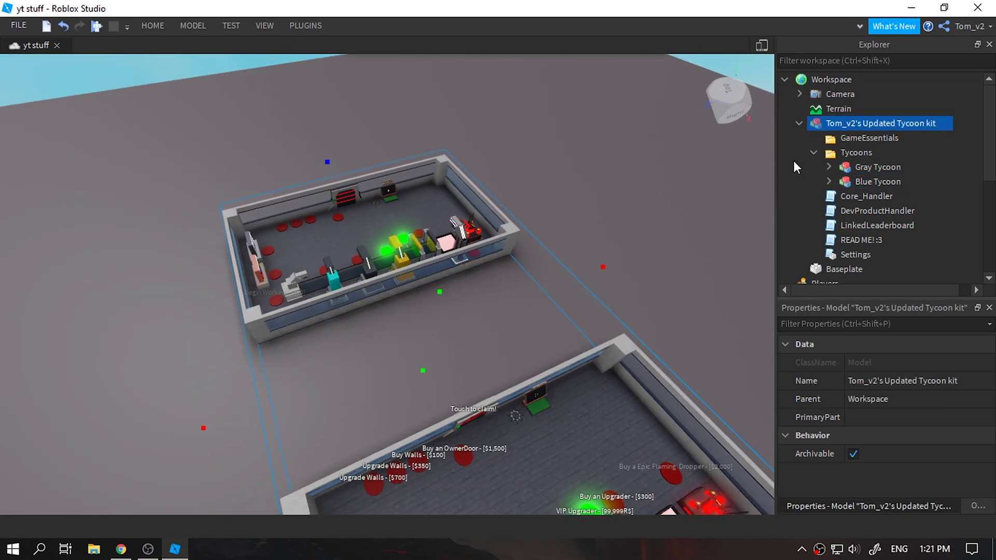
Rotate the Blue Tycoon half a turn so its entrance faces the Gray Tycoon, and nudge it sideways into line.
key(ctrl+4)
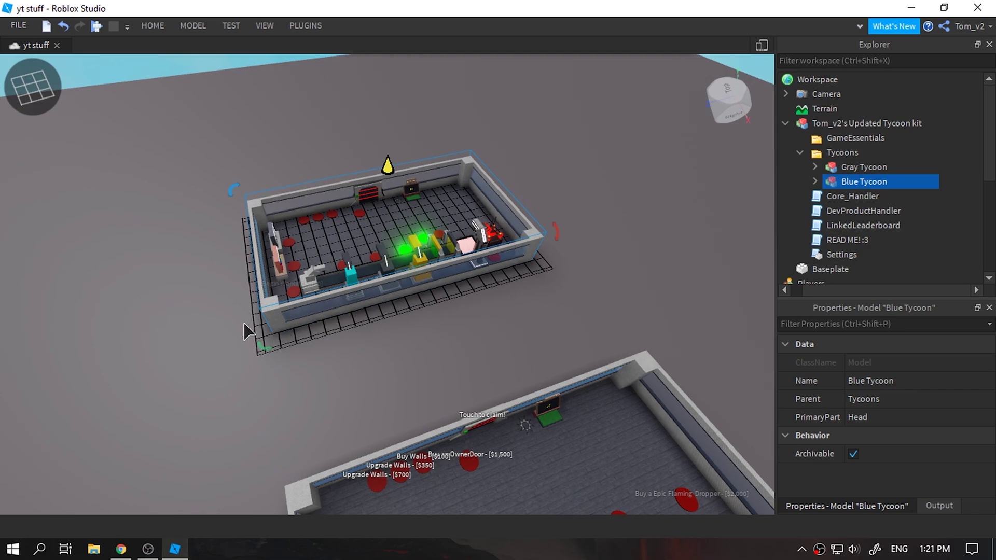
drag(267, 346, 535, 130)
key(ctrl+2)
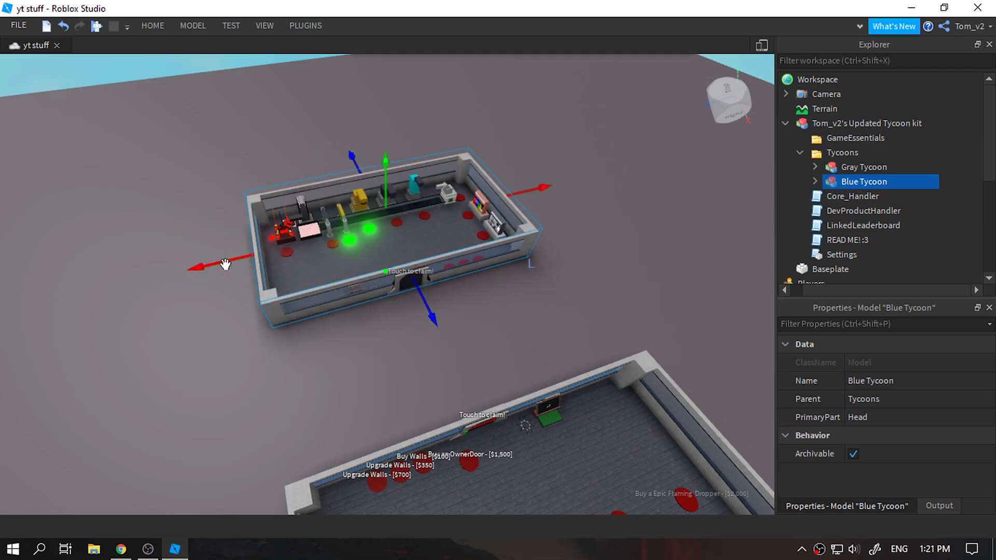
drag(224, 263, 216, 270)
Select the white diamond-plate frame parts of the Blue Tycoon's walls and recolor them blue.
right_drag(490, 288, 489, 288)
key(a)
key(w)
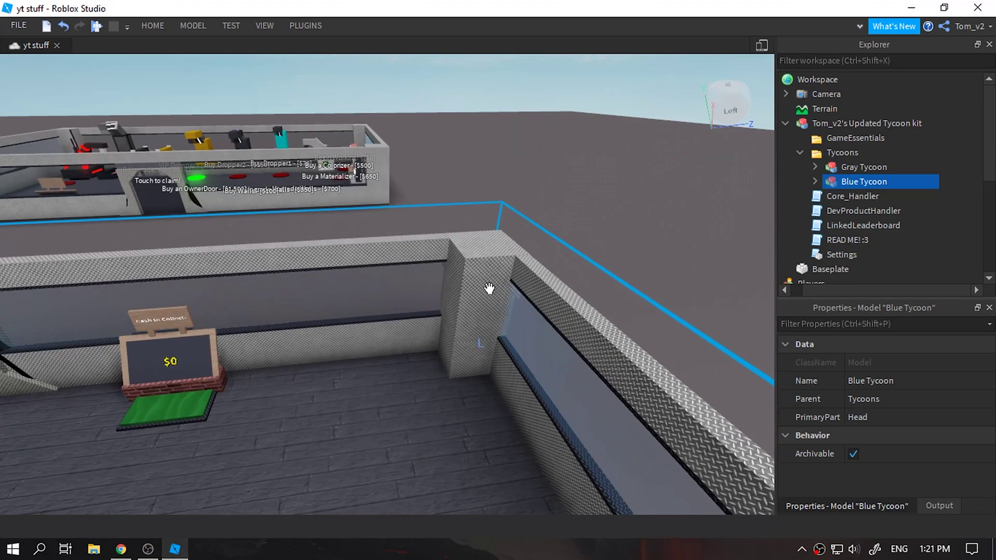
click(477, 241)
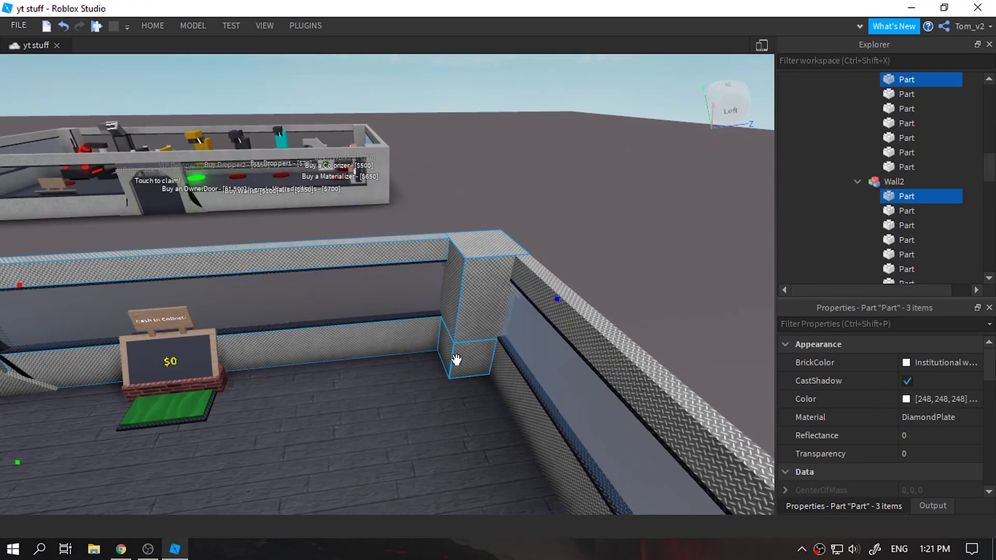
ctrl+alt+click(531, 397)
ctrl+alt+click(593, 328)
right_drag(441, 305, 441, 305)
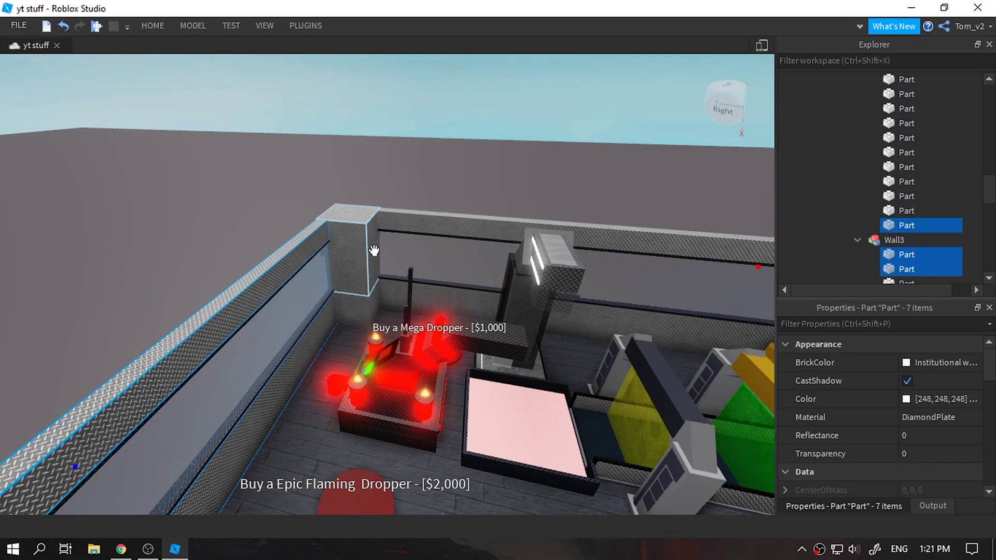
ctrl+click(460, 223)
right_drag(460, 223, 463, 227)
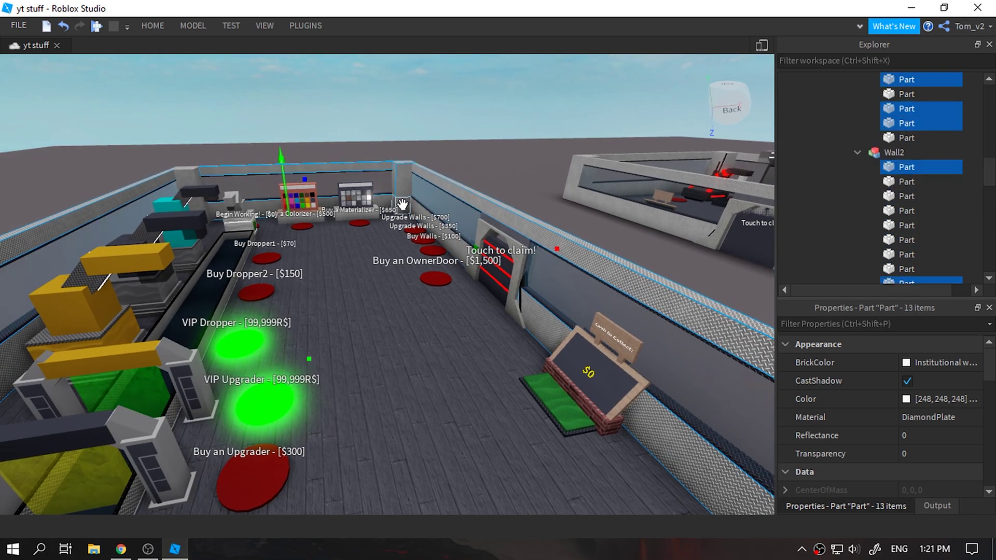
click(974, 365)
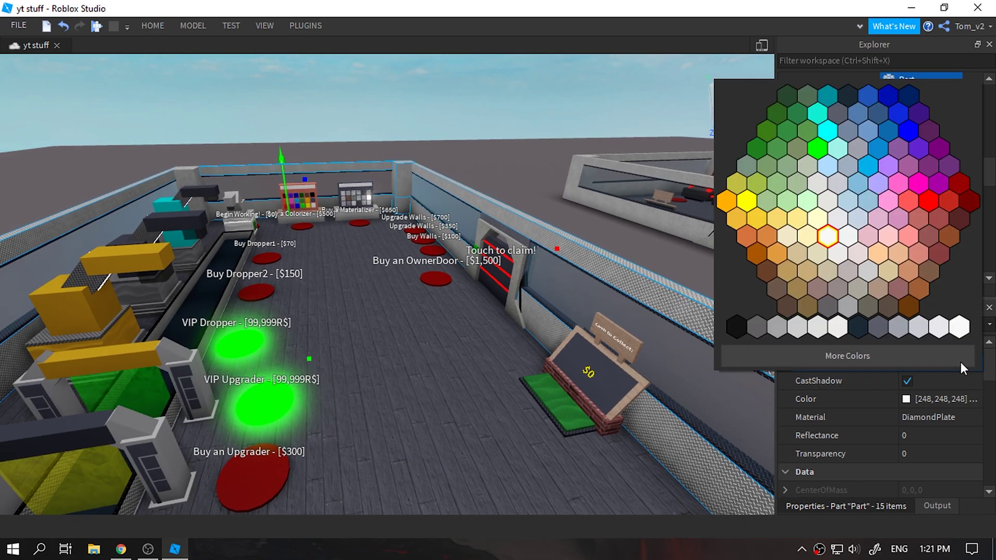
click(878, 149)
Add the Blue Tycoon's remaining white corner pillar parts to the selection and recolor them the same blue.
right_drag(400, 218, 403, 219)
key(w)
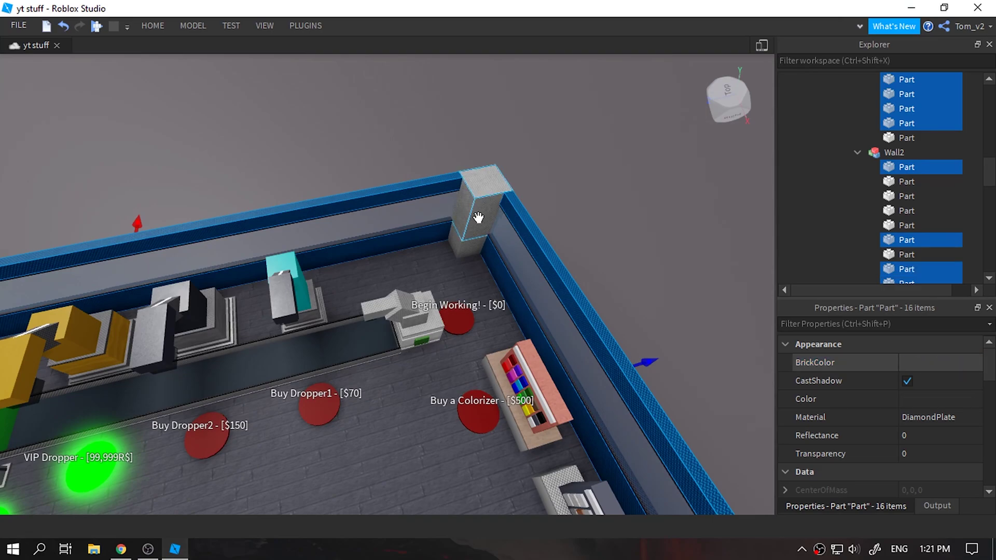
click(929, 366)
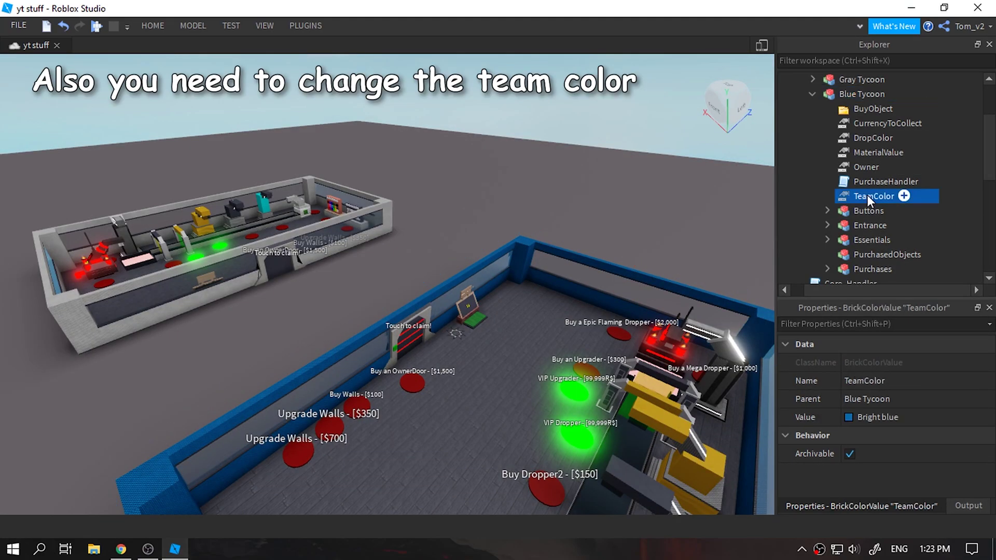
Set the TeamColor value of the Blue Tycoon to Navy blue and that of the Gray Tycoon to Smoky grey.
click(897, 416)
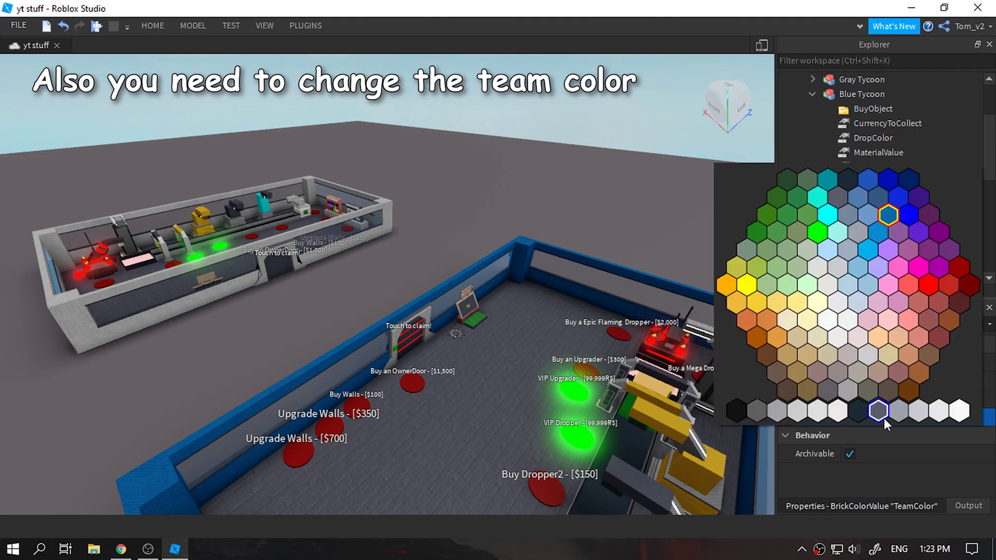
click(908, 182)
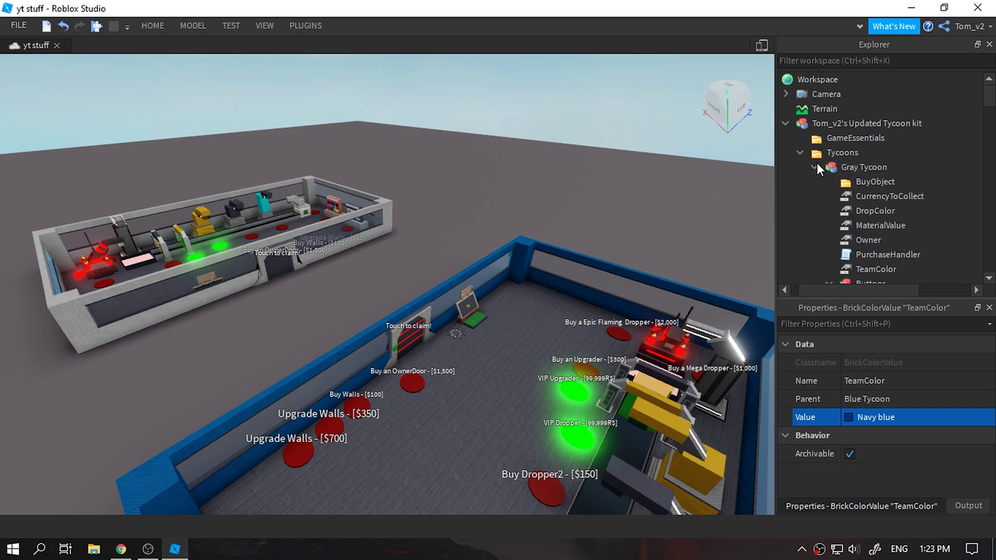
click(901, 417)
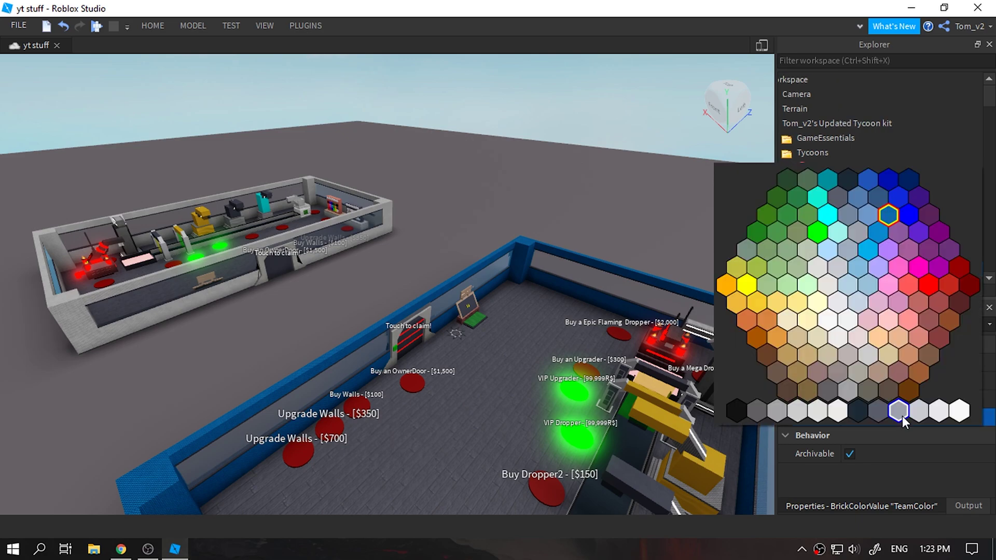
click(879, 412)
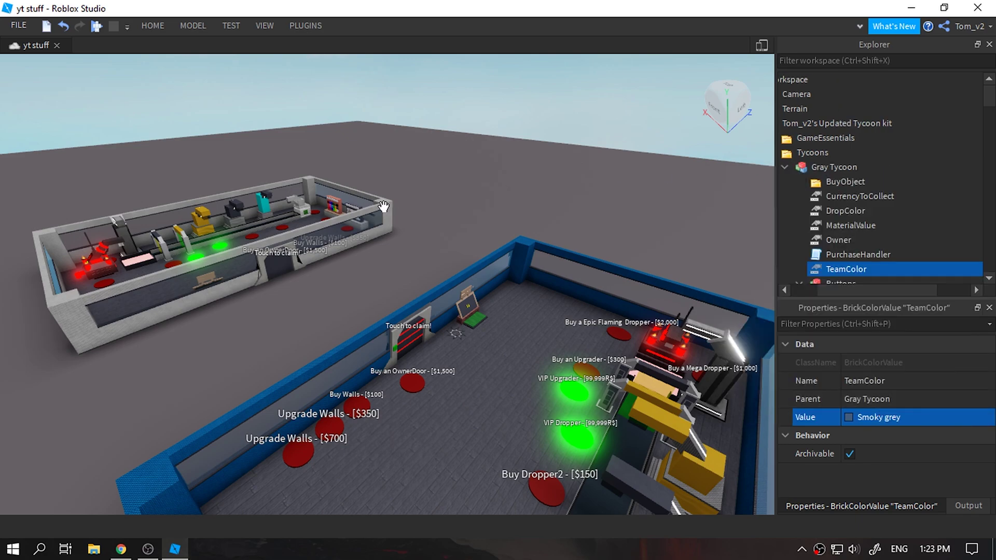
Start a playtest, check the tycoon teams in the player list and claim the Blue Tycoon.
click(98, 27)
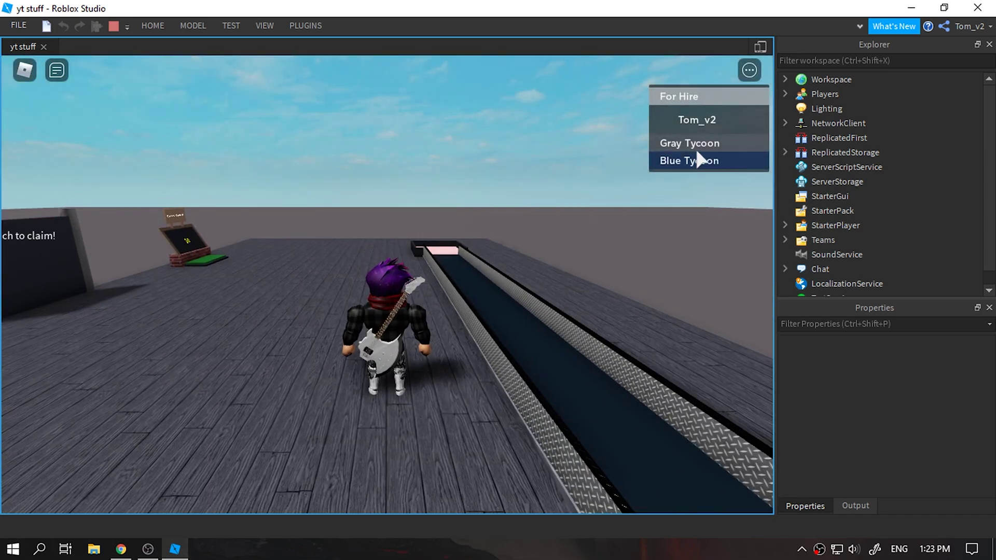
key(w)
right_drag(553, 236, 554, 214)
key(Tab)
key(Tab)
key(w)
key(w)
right_drag(585, 291, 585, 290)
key(Tab)
key(w)
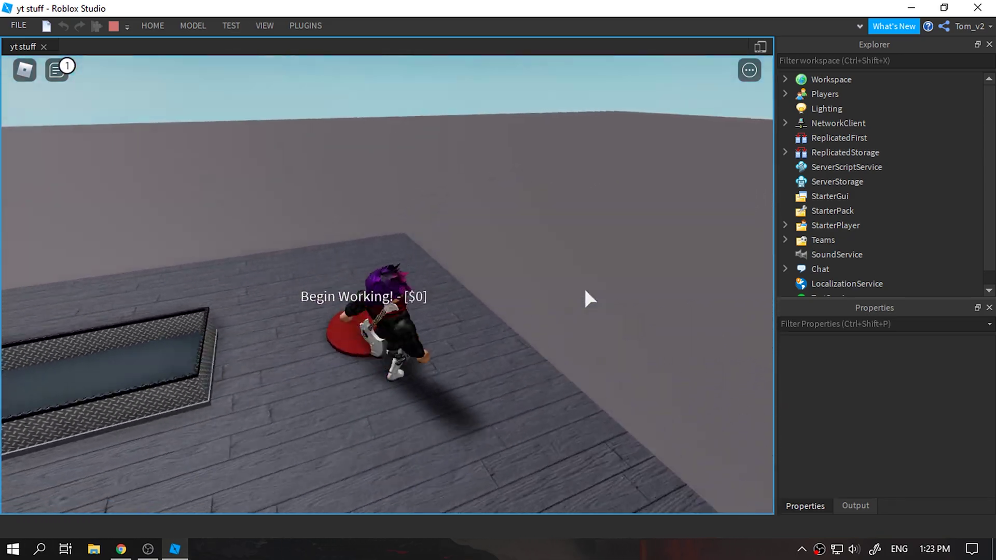
Test the Blue Tycoon's droppers, VIP items, cash collector and wall purchases, and end the playtest.
key(w)
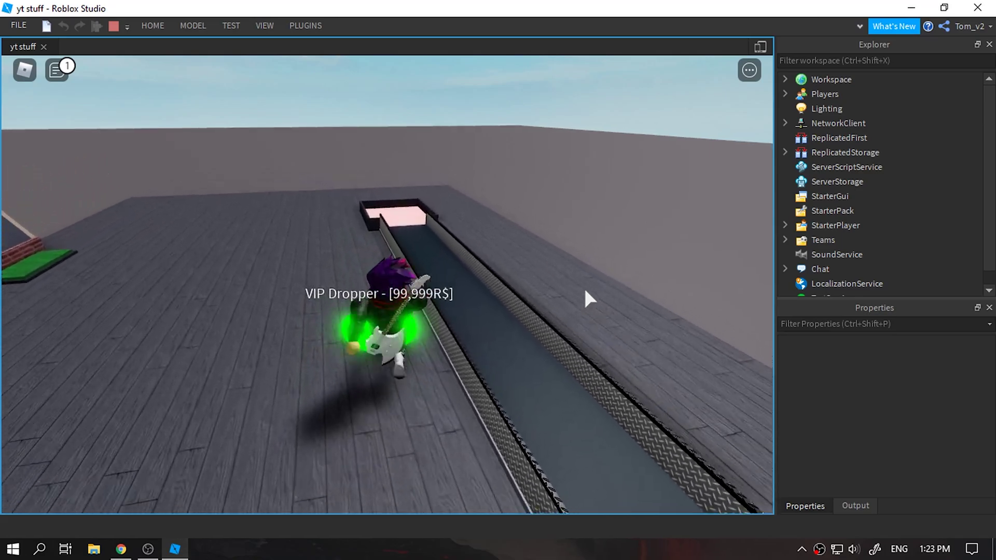
key(w)
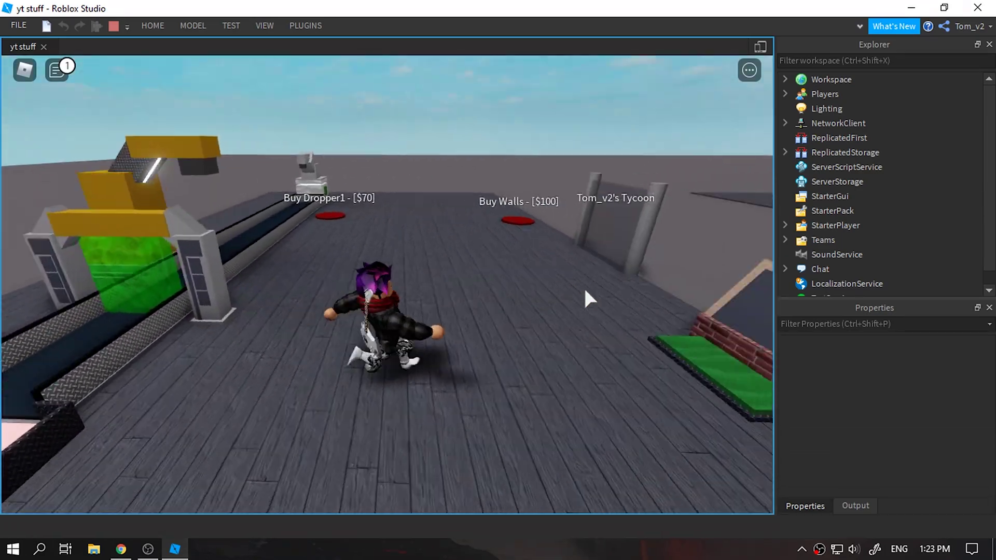
key(w)
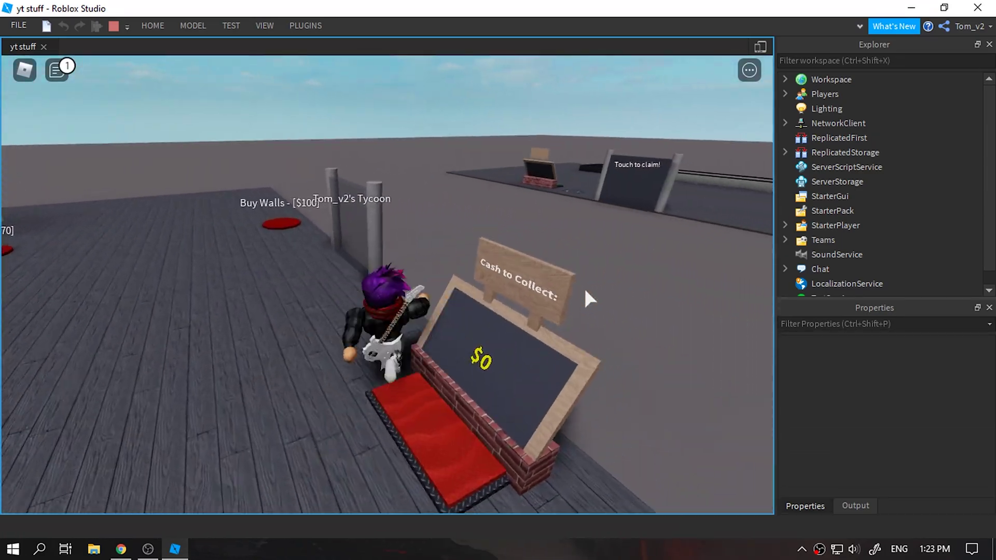
key(w)
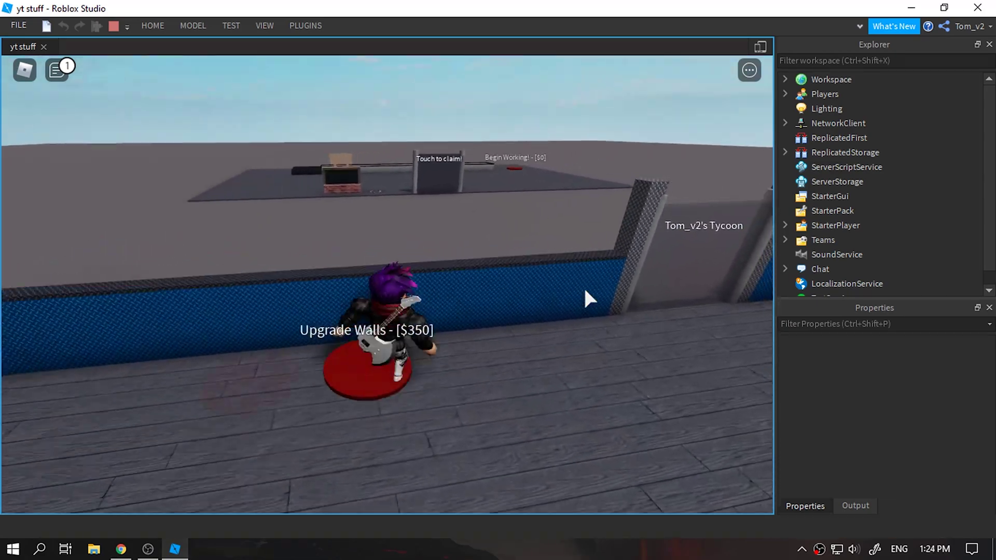
key(w)
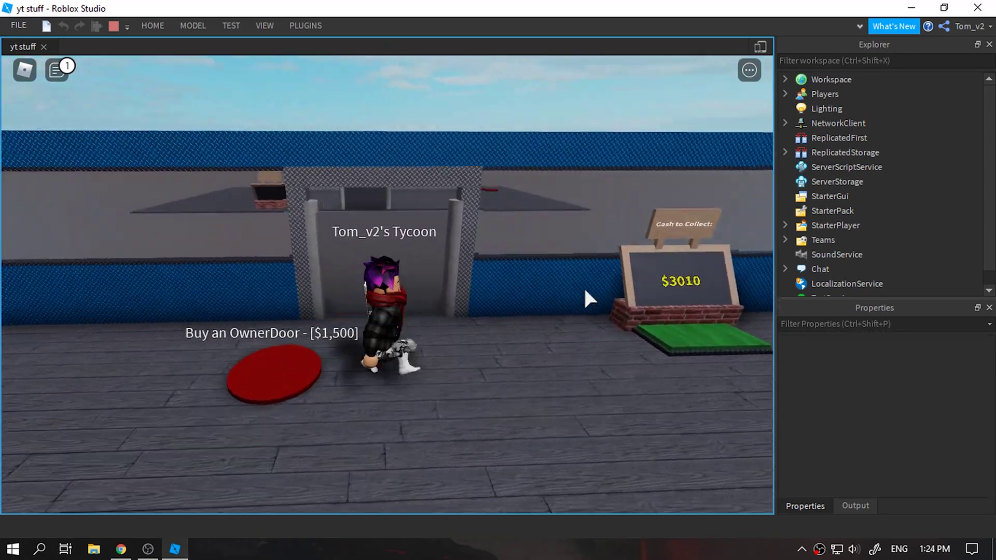
key(shift+F5)
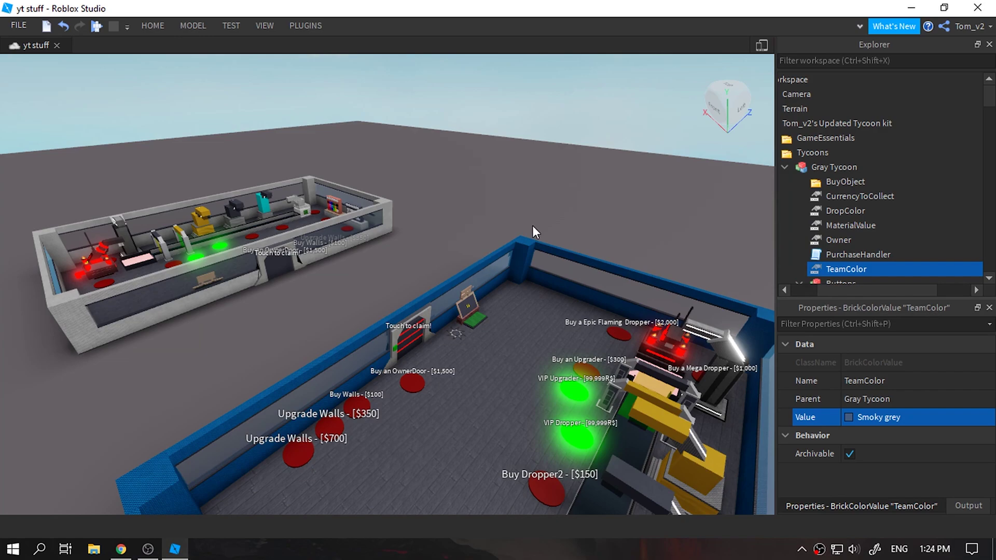
Collapse the tycoon kit model in the Workspace hierarchy and publish the place to Roblox.
drag(860, 291, 817, 291)
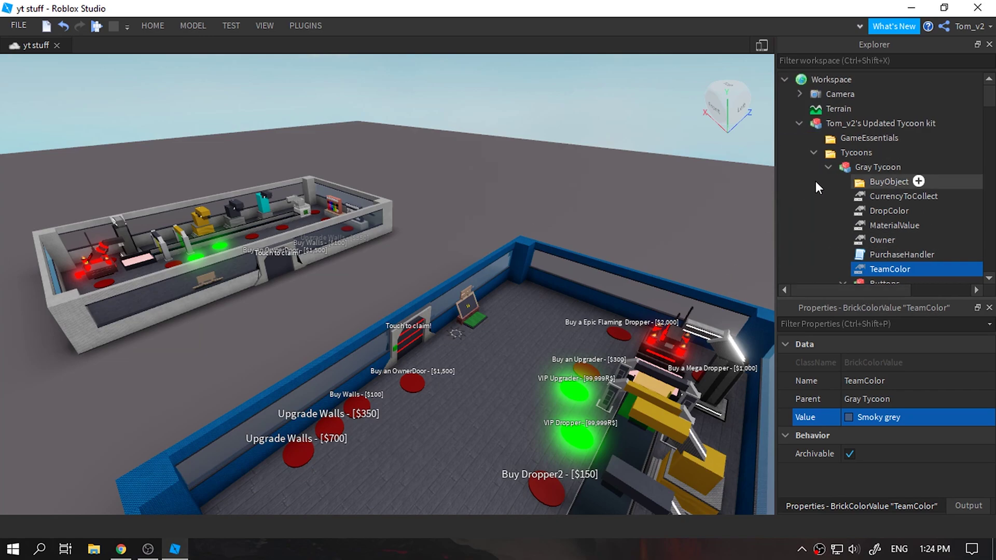
click(814, 152)
click(801, 123)
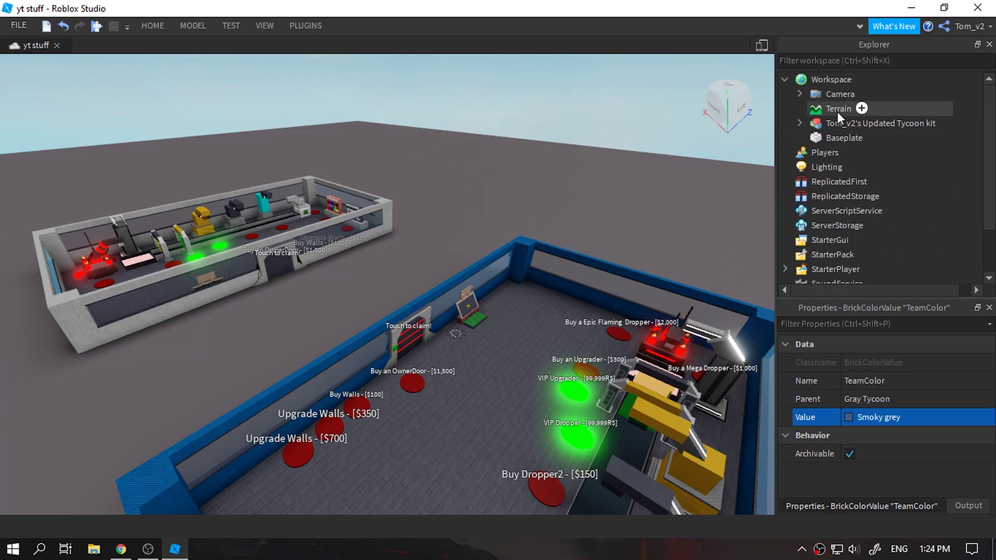
click(25, 24)
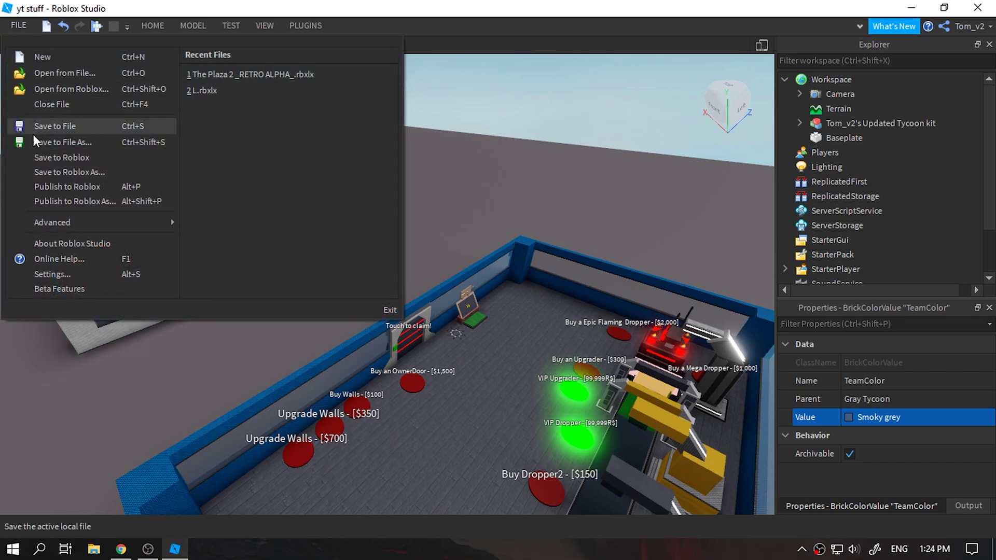
click(73, 185)
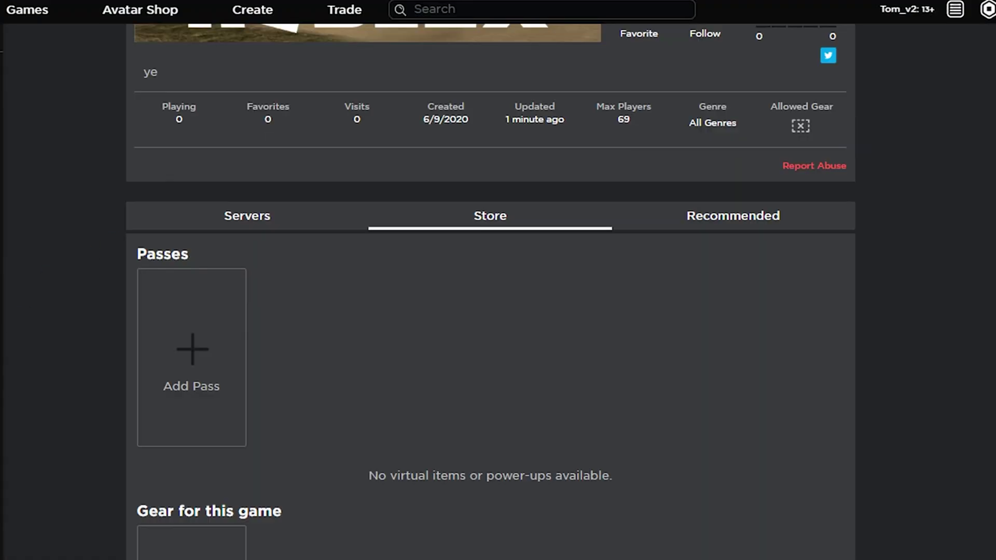
Switch to the yt stuff game page in the browser and launch the game in the Roblox player.
scroll(491, 345, up, 4)
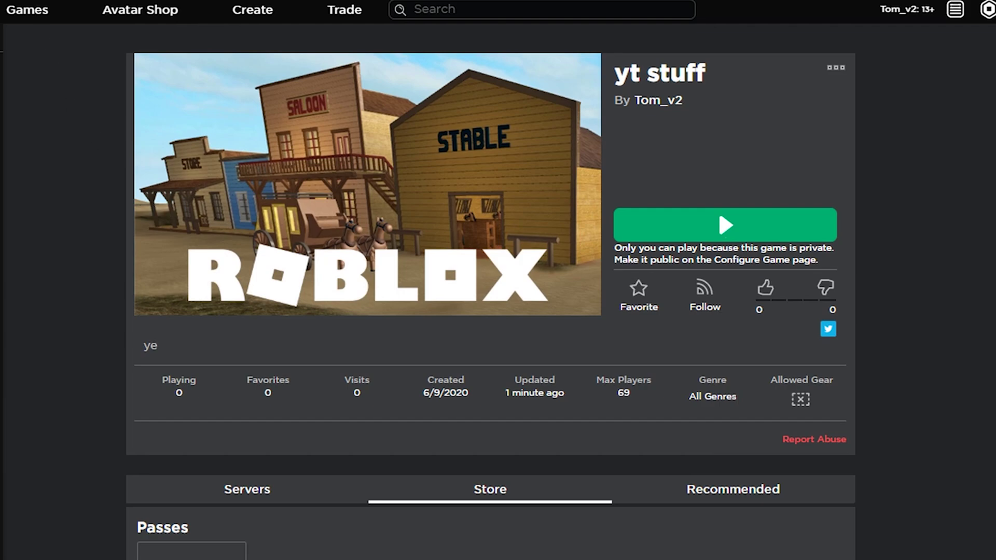
click(679, 223)
click(549, 97)
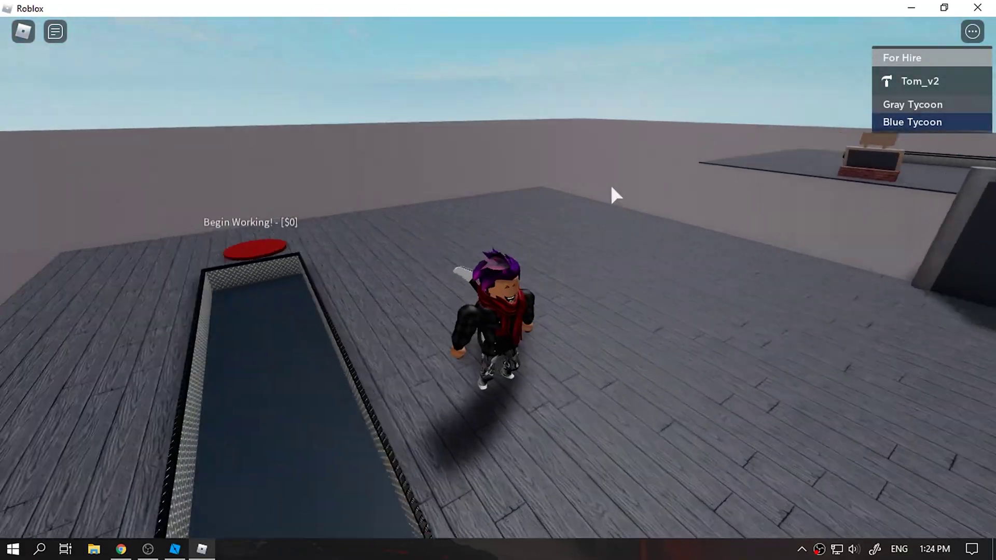
Claim the Blue Tycoon in the published game, walk onto its Begin Working button and hide the player list.
right_drag(611, 187, 611, 187)
key(w)
key(space)
key(w)
key(w)
key(Tab)
Show the chat window to check the team message, and hide it again.
click(61, 36)
key(a)
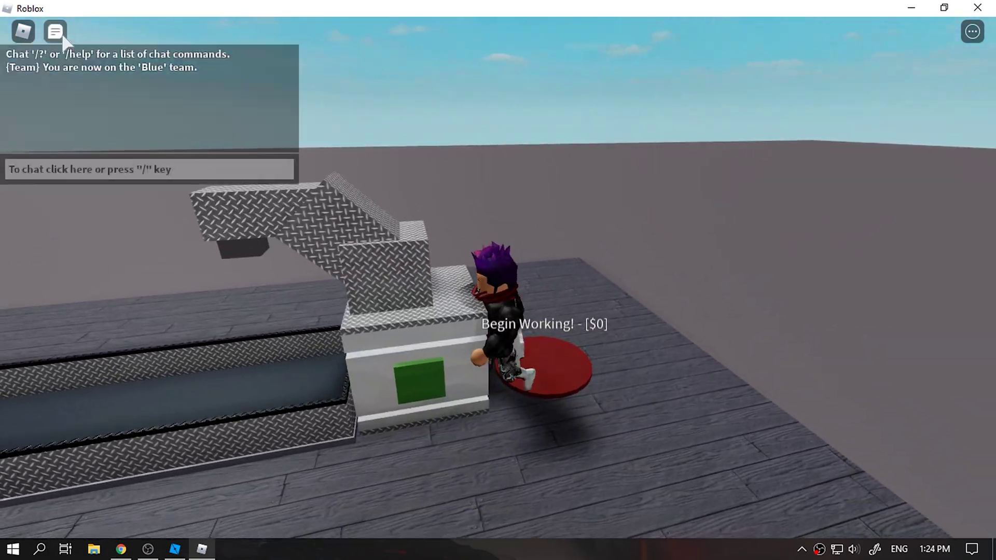
click(63, 37)
Test the VIP Dropper, VIP Upgrader and Buy Walls buttons inside the Blue Tycoon.
key(s)
key(w)
right_drag(470, 165, 469, 165)
key(space)
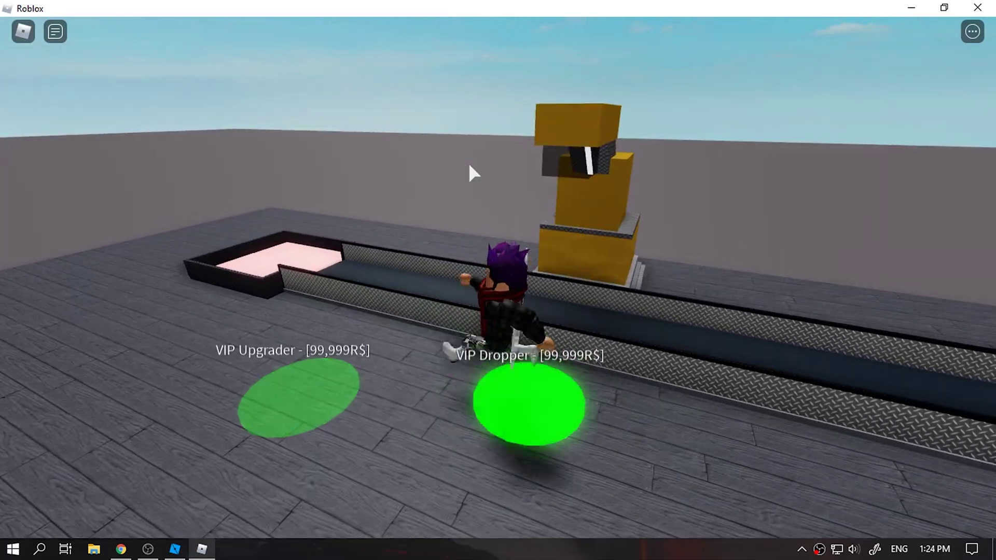
key(a)
key(w)
right_drag(595, 284, 596, 284)
key(w)
key(w)
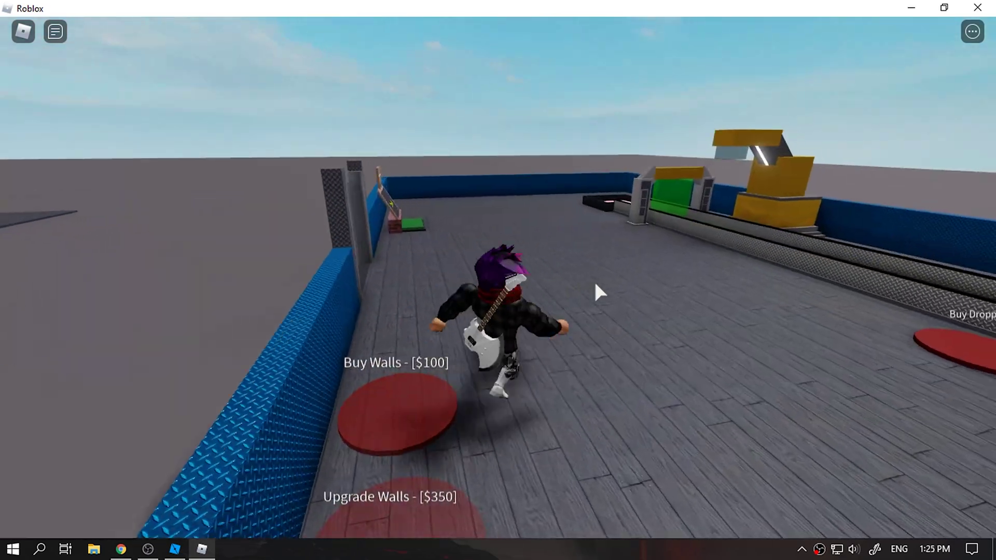
Jump the character onto the entrance pillar of the Blue Tycoon and start entering a /e emote command in the chat.
key(s)
right_drag(596, 284, 595, 284)
key(w)
key(w)
key(space)
key(slash)
text(/e)
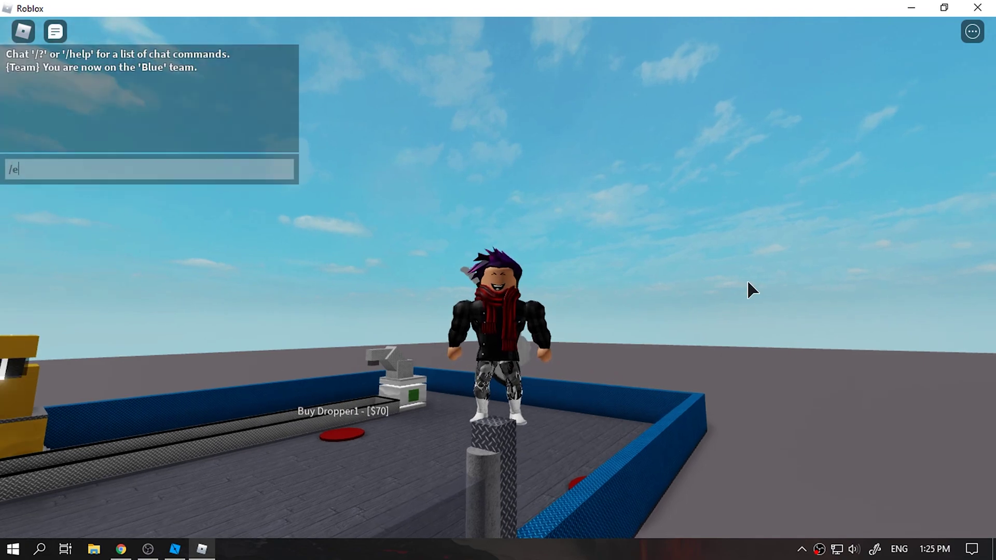